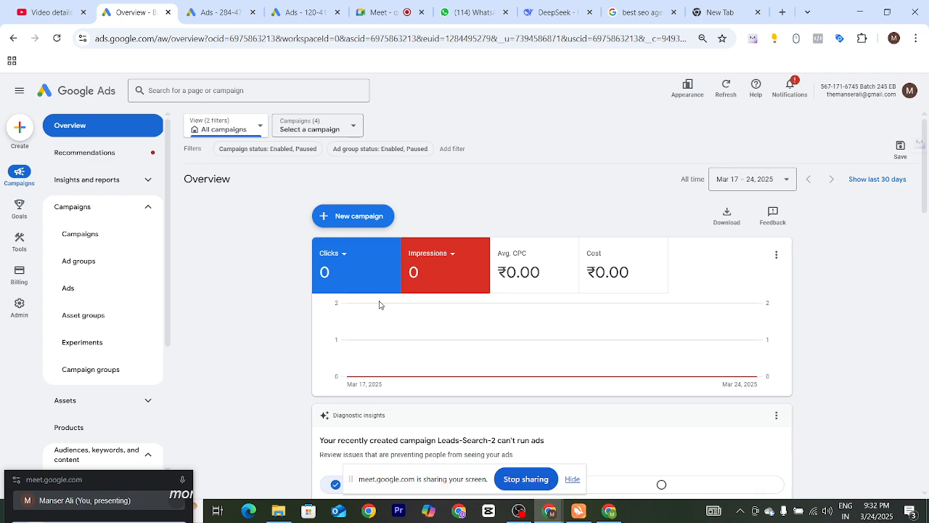
# Open the website manser.dmpc.xyz in the empty browser tab and go to its Contact Us page
pyautogui.click(630, 15)
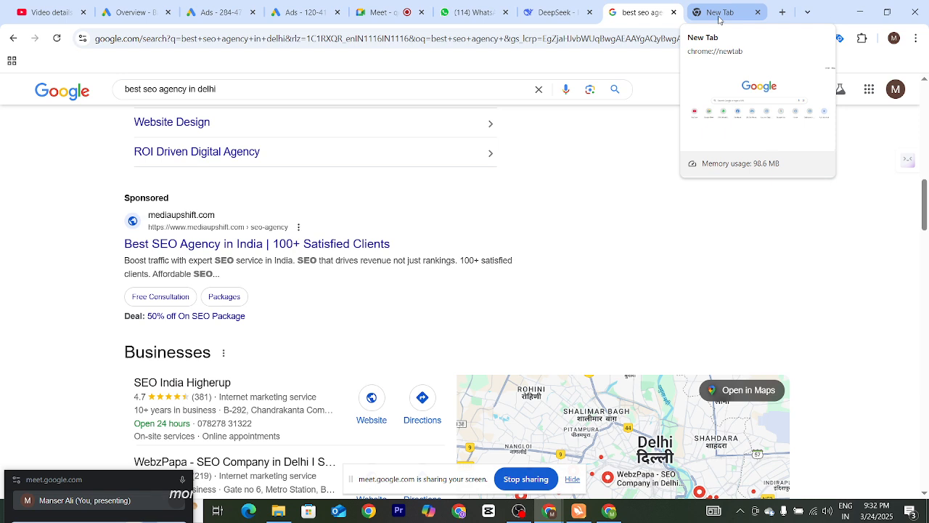
pyautogui.click(701, 13)
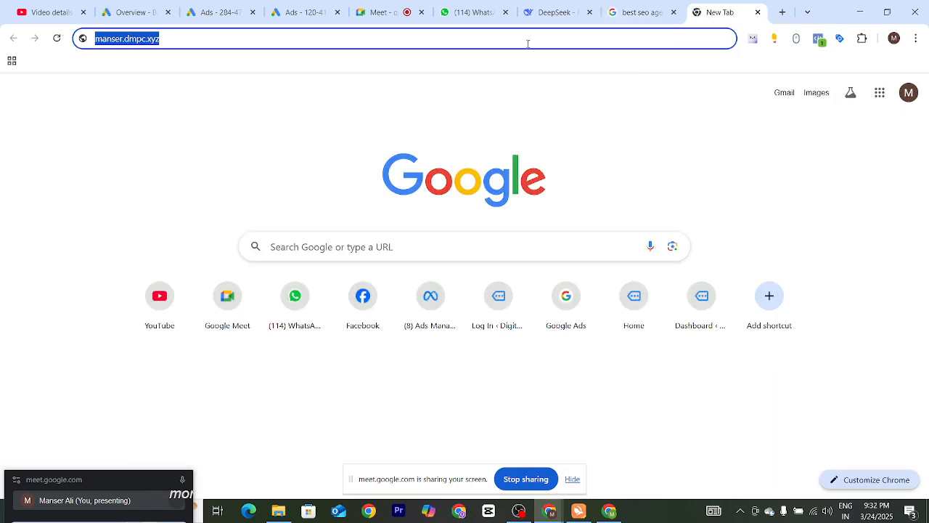
pyautogui.press('Return')
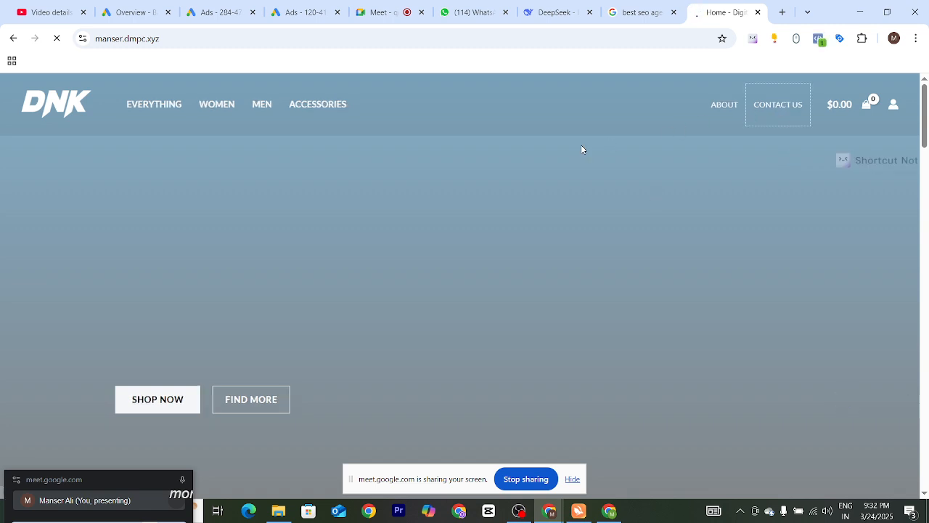
pyautogui.click(764, 110)
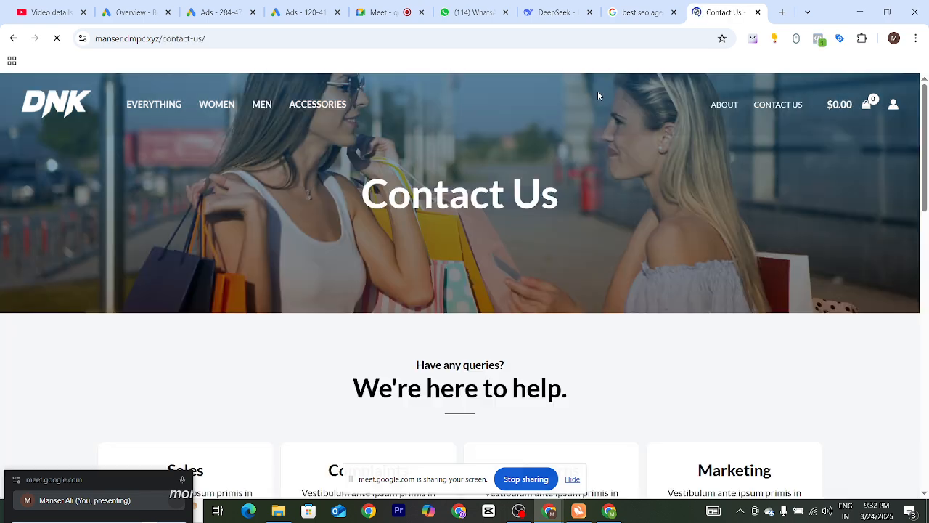
# Fill in the contact form with a name, the subject "jgdgjc", an e-mail address and the message "sdfsdf", and send it
pyautogui.scroll(-8, 494, 269)
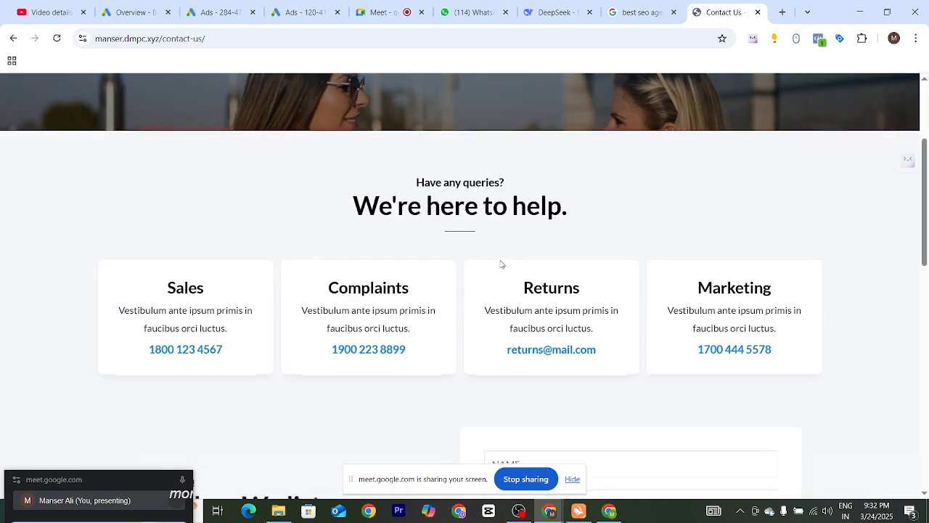
pyautogui.click(547, 99)
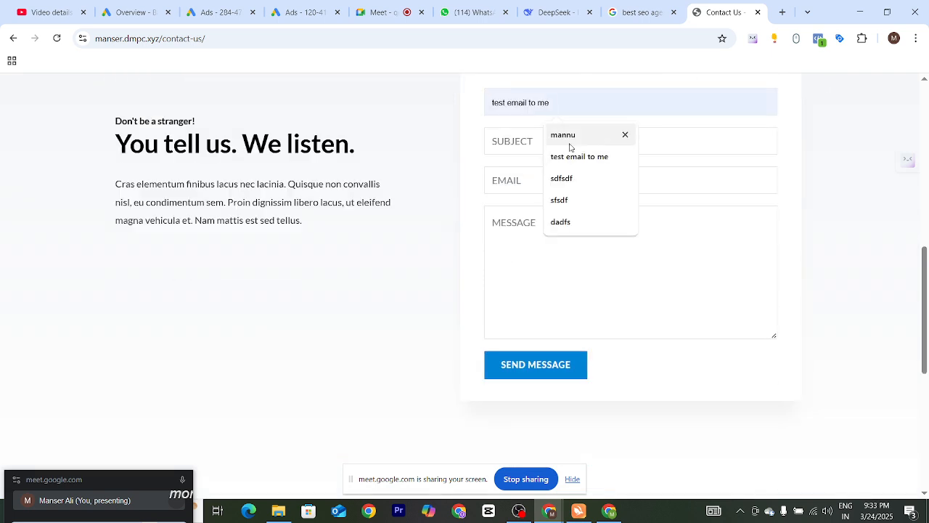
pyautogui.click(550, 133)
pyautogui.click(535, 148)
pyautogui.click(558, 177)
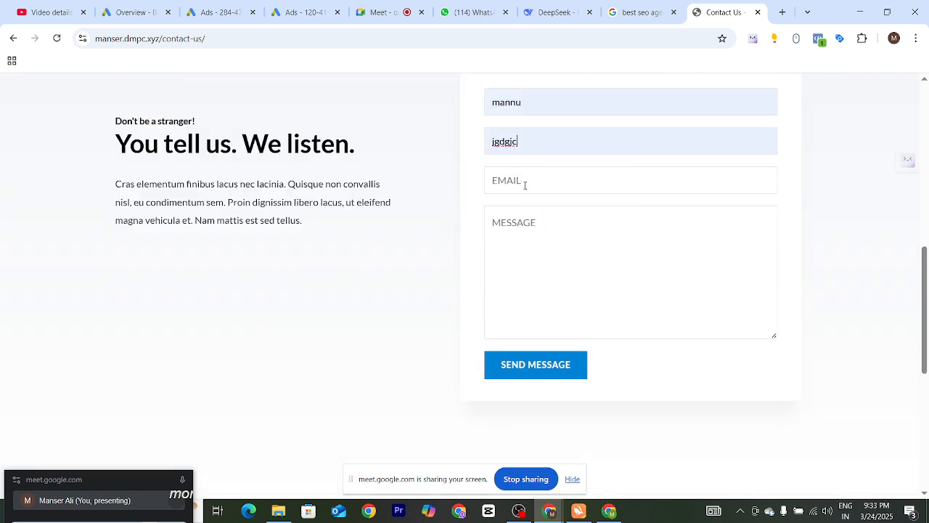
pyautogui.click(524, 184)
pyautogui.click(575, 264)
pyautogui.click(537, 239)
pyautogui.write('sdfsdf')
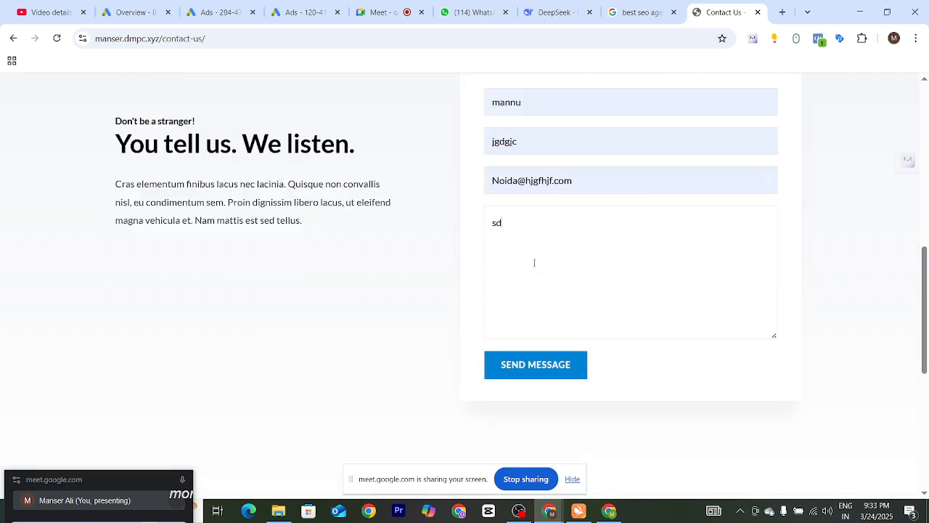
pyautogui.click(546, 366)
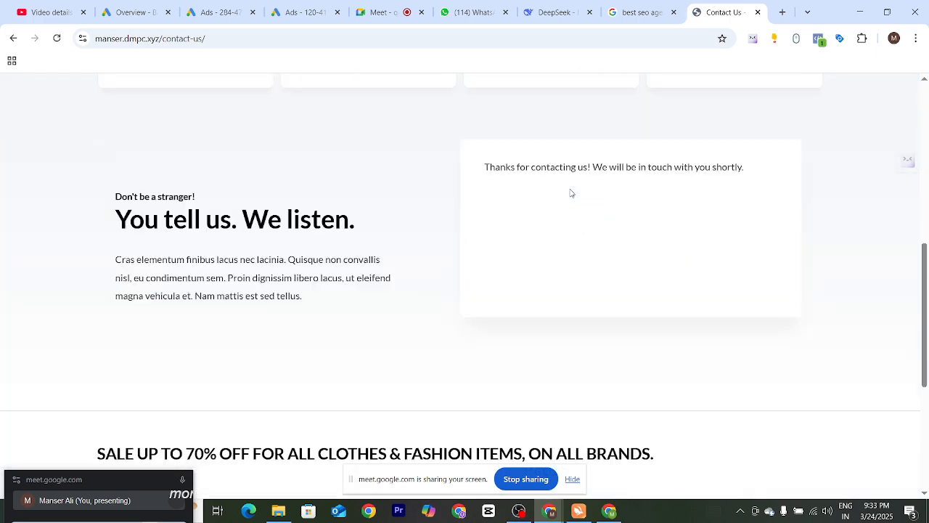
# Review the submitted contact form area and the Contact Us page's web address
pyautogui.scroll(1, 559, 217)
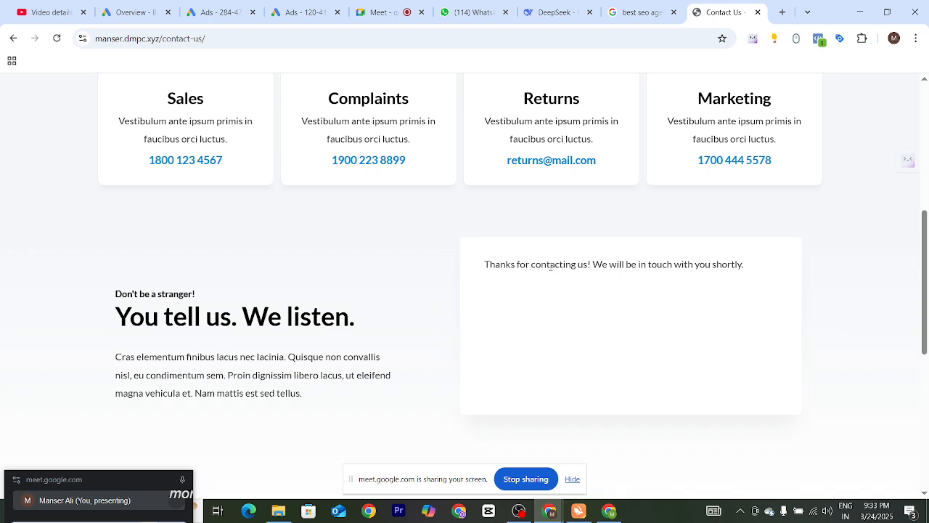
pyautogui.scroll(2, 533, 284)
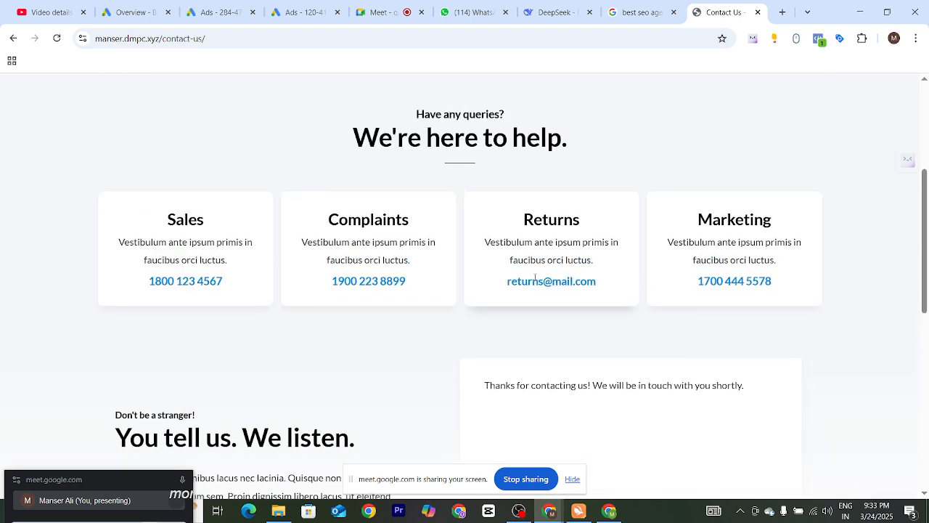
pyautogui.scroll(2, 534, 281)
pyautogui.scroll(2, 534, 281)
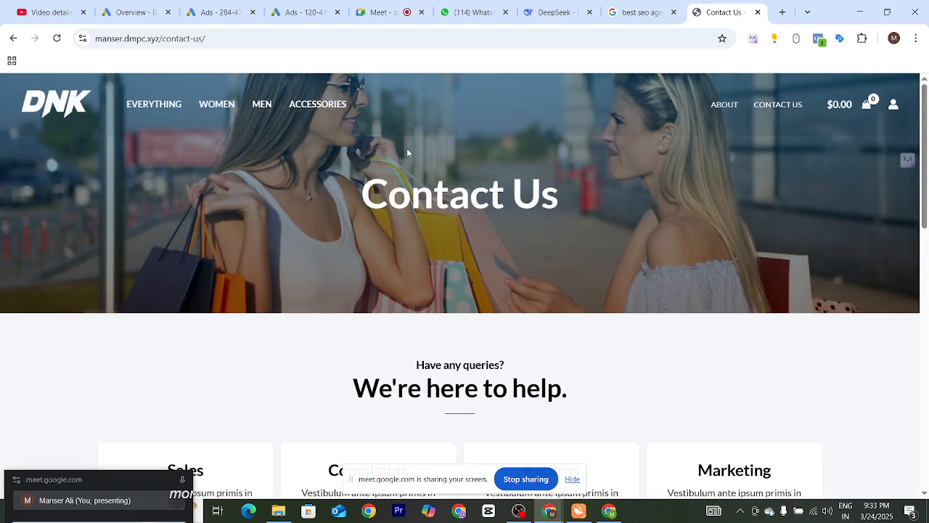
pyautogui.moveTo(206, 39); pyautogui.dragTo(150, 38)
pyautogui.click(310, 336)
# Look over the Google Ads overview, the sponsored SEO agency search result, and the shop website's home and contact pages
pyautogui.click(120, 13)
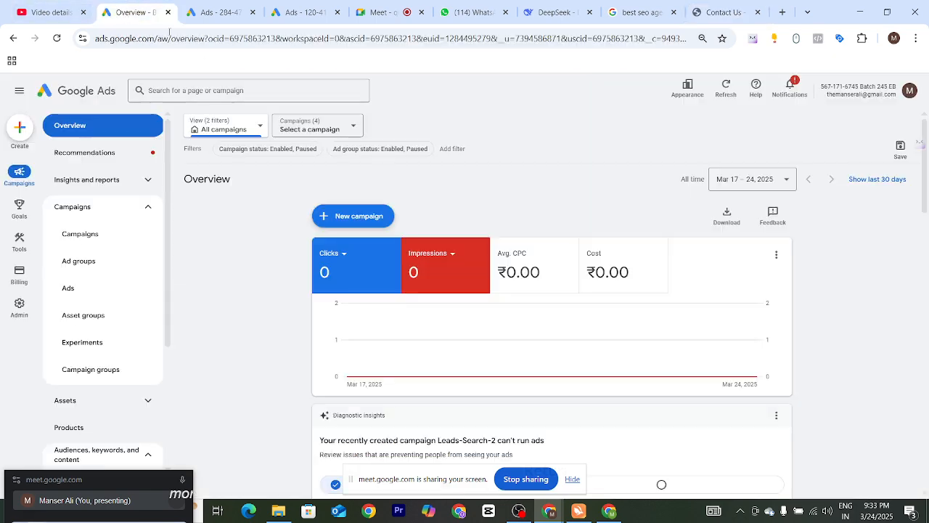
pyautogui.click(632, 13)
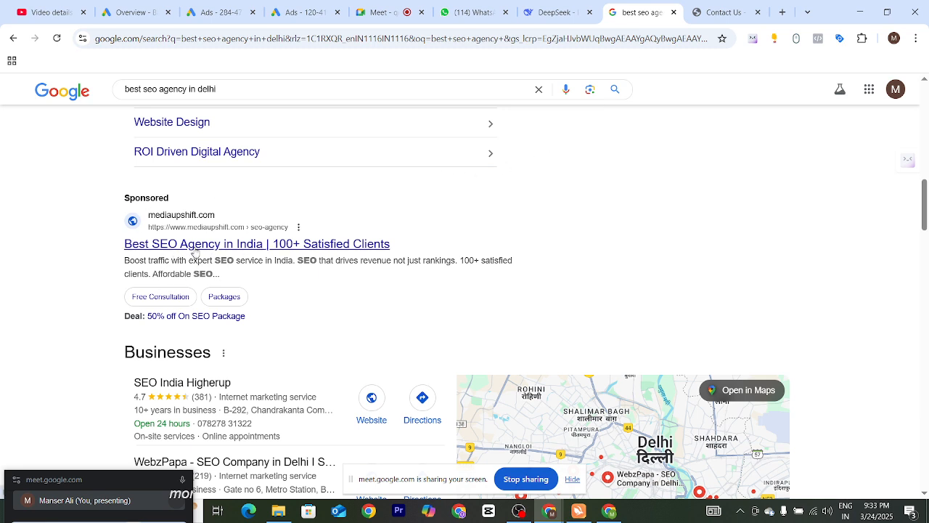
pyautogui.click(715, 12)
pyautogui.click(68, 100)
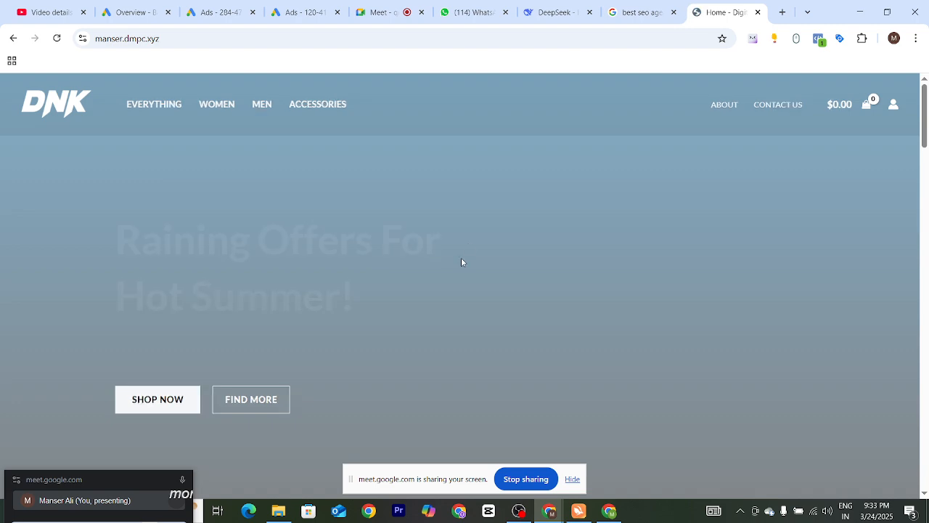
pyautogui.click(781, 113)
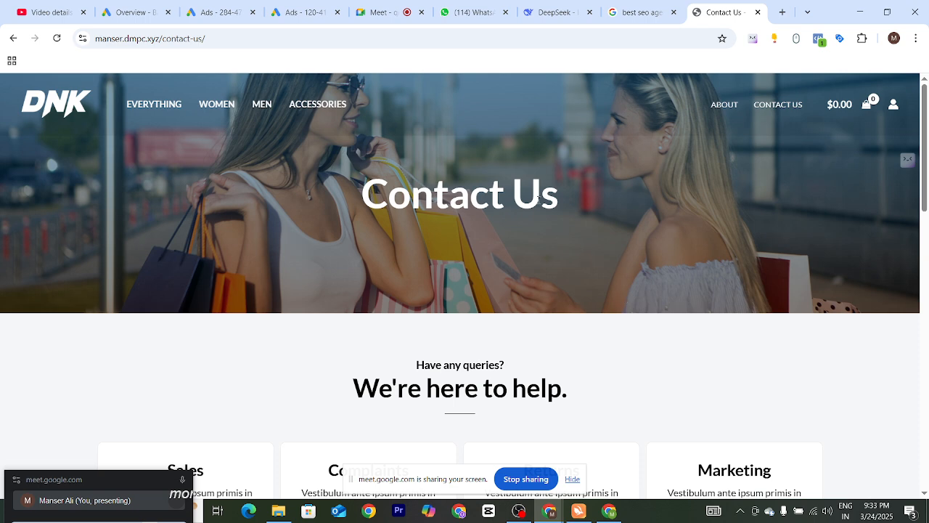
pyautogui.click(137, 13)
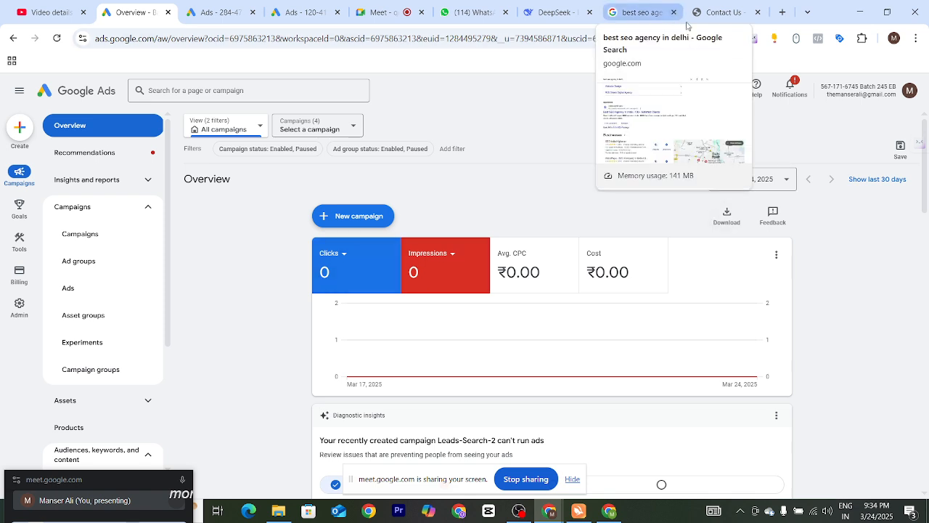
pyautogui.click(720, 12)
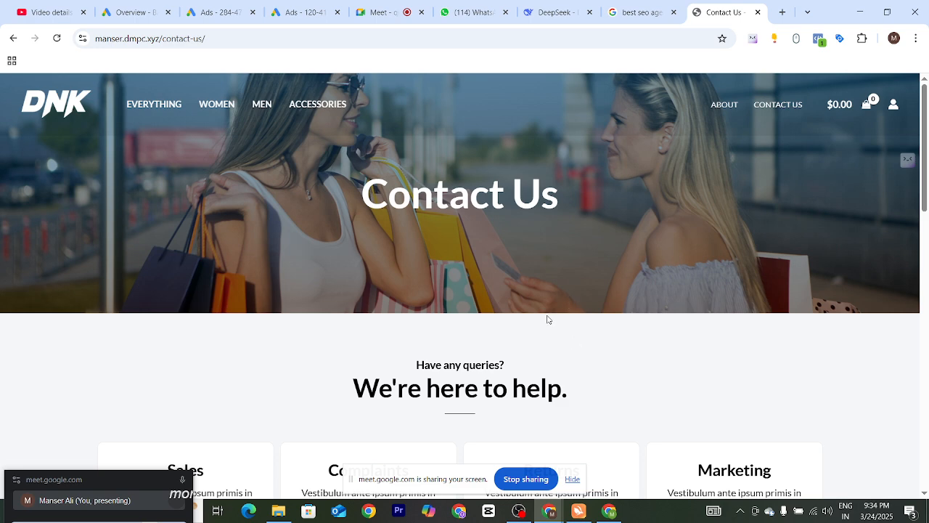
pyautogui.click(640, 13)
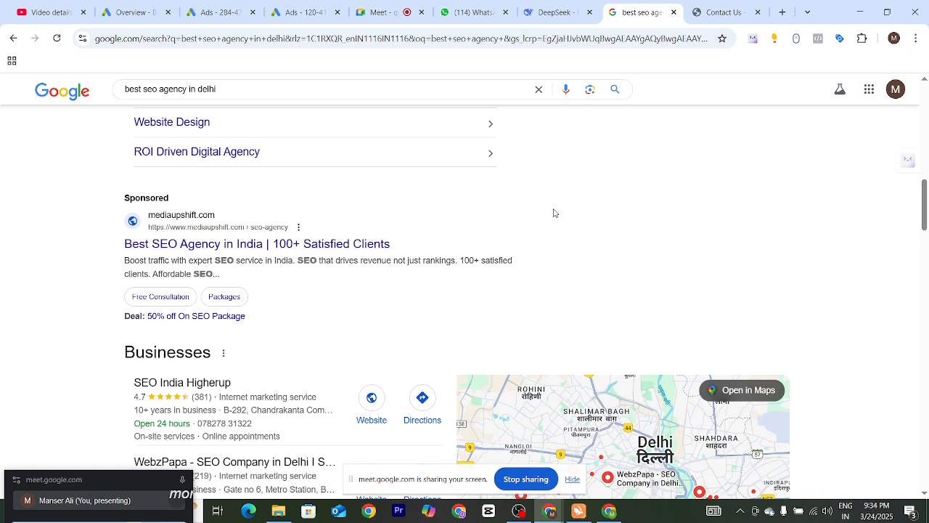
# Switch to Google Ads and open the conversions summary of the account's goals
pyautogui.click(137, 14)
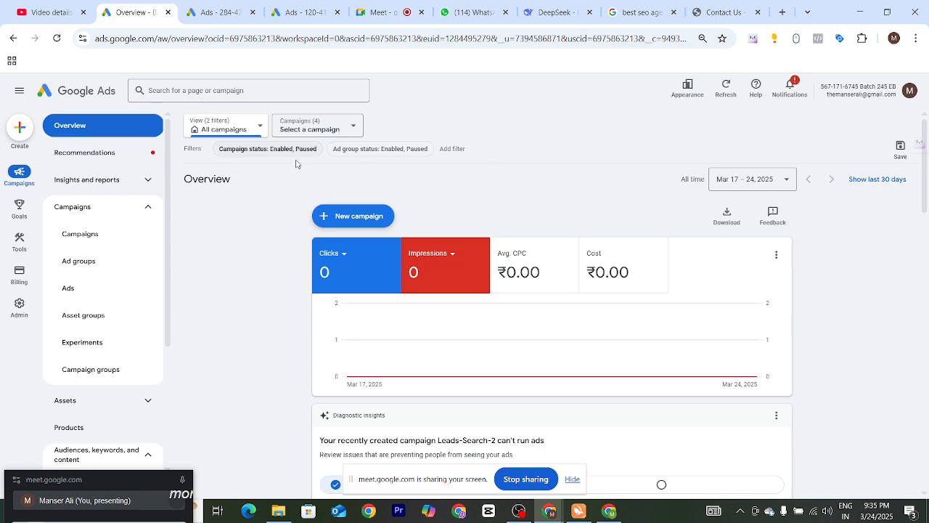
pyautogui.moveTo(19, 214)
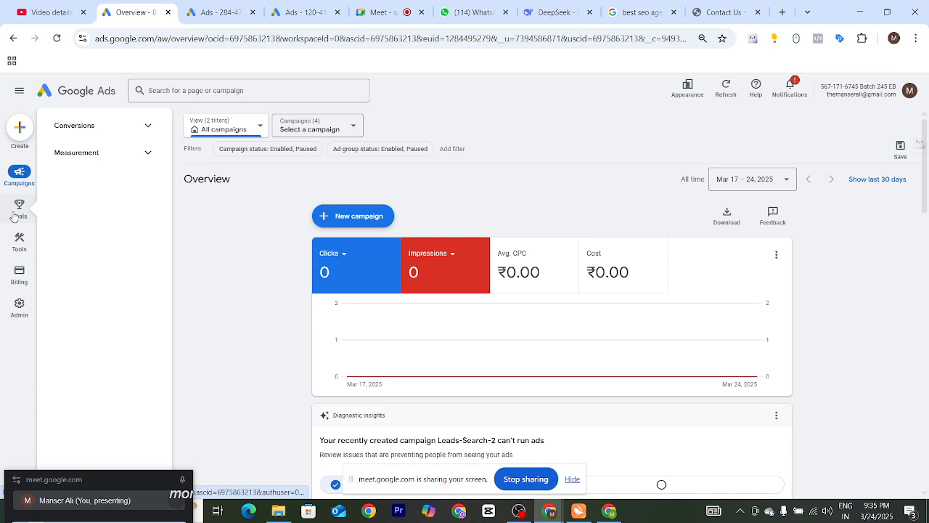
pyautogui.click(85, 128)
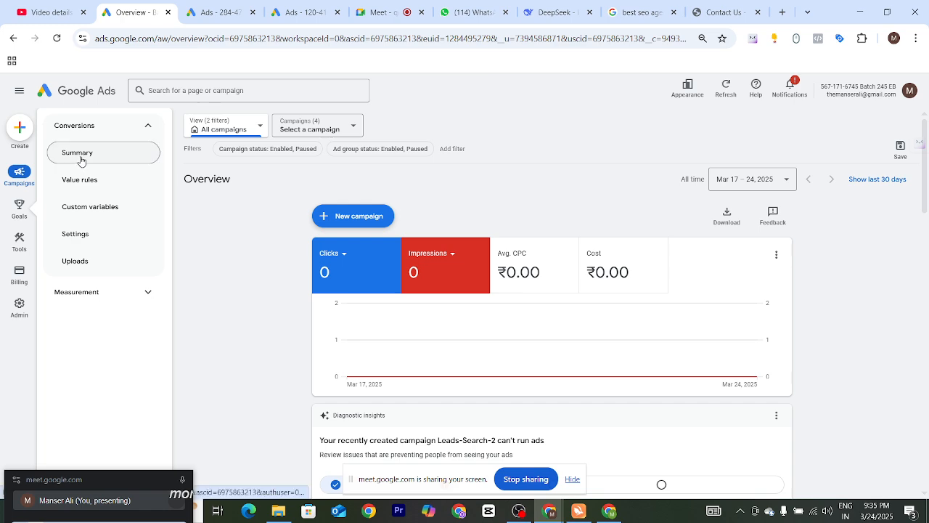
pyautogui.click(80, 159)
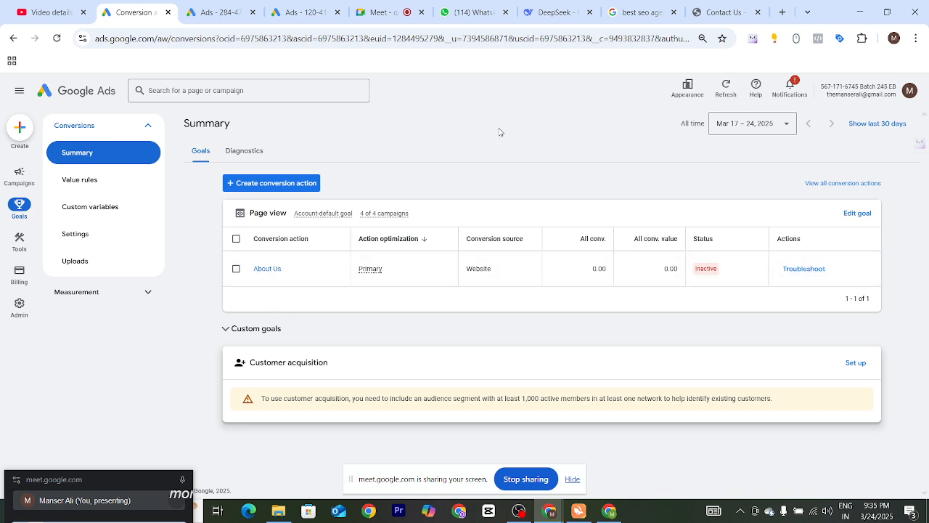
# Start a new conversion action that tracks actions on the website
pyautogui.click(275, 184)
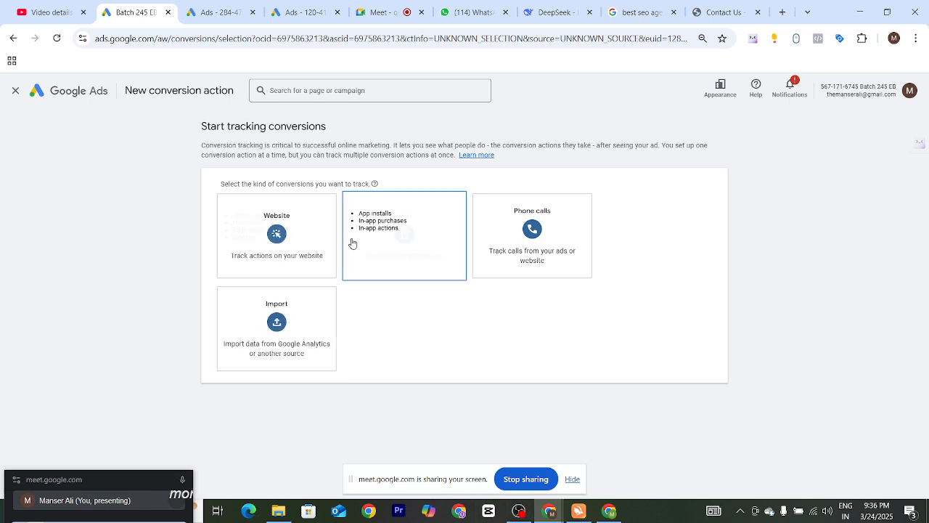
pyautogui.click(645, 14)
pyautogui.click(718, 12)
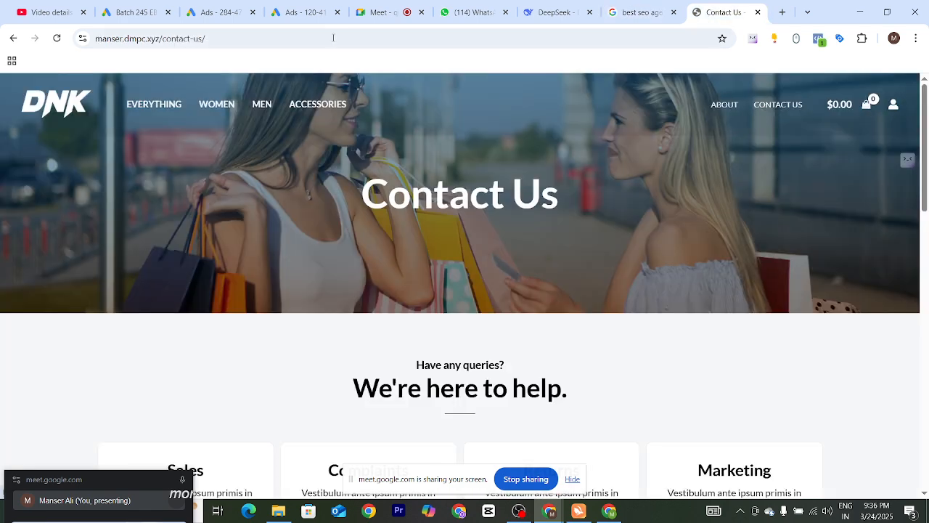
pyautogui.click(136, 13)
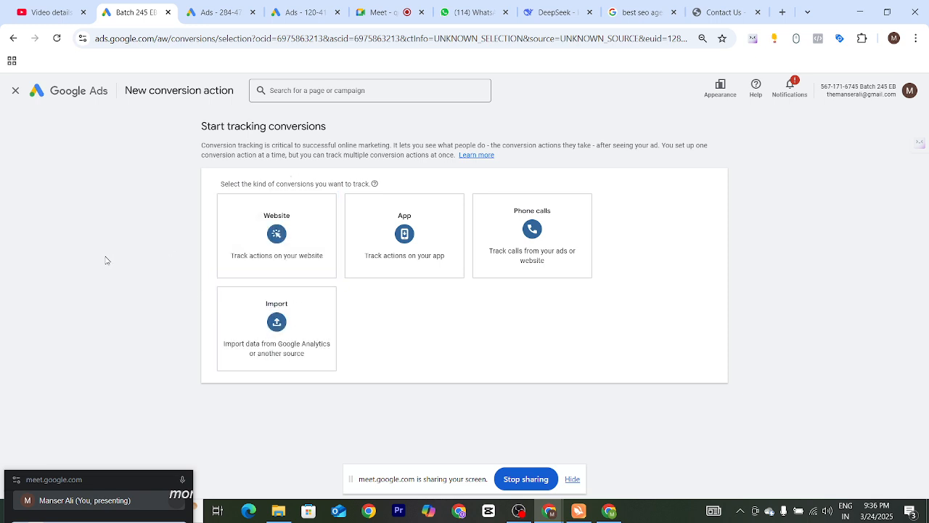
pyautogui.click(261, 241)
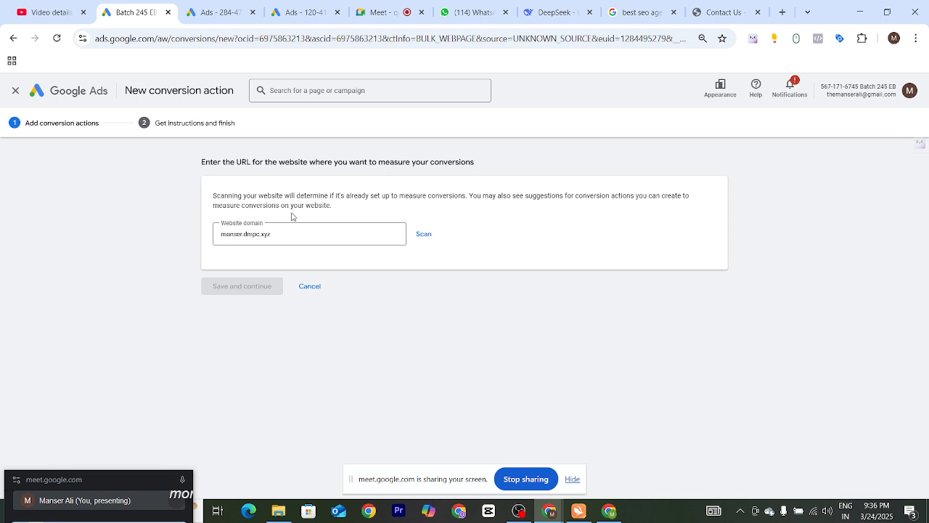
pyautogui.moveTo(276, 234); pyautogui.dragTo(209, 248)
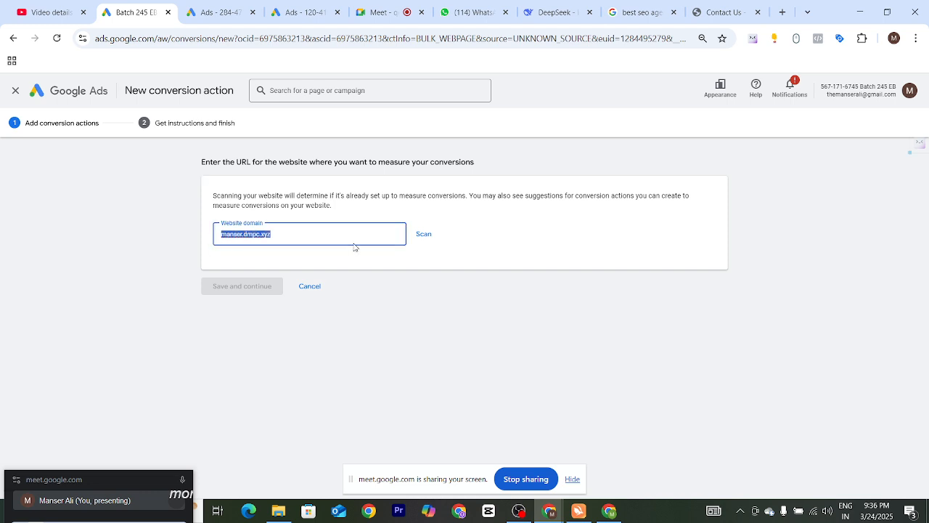
pyautogui.click(710, 14)
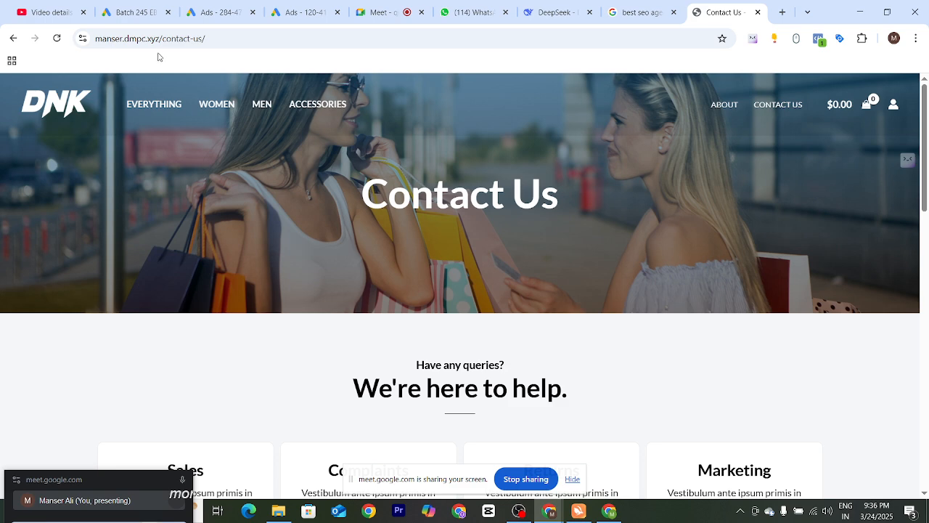
pyautogui.moveTo(160, 38); pyautogui.dragTo(77, 50)
pyautogui.hotkey('ctrl', 'c')
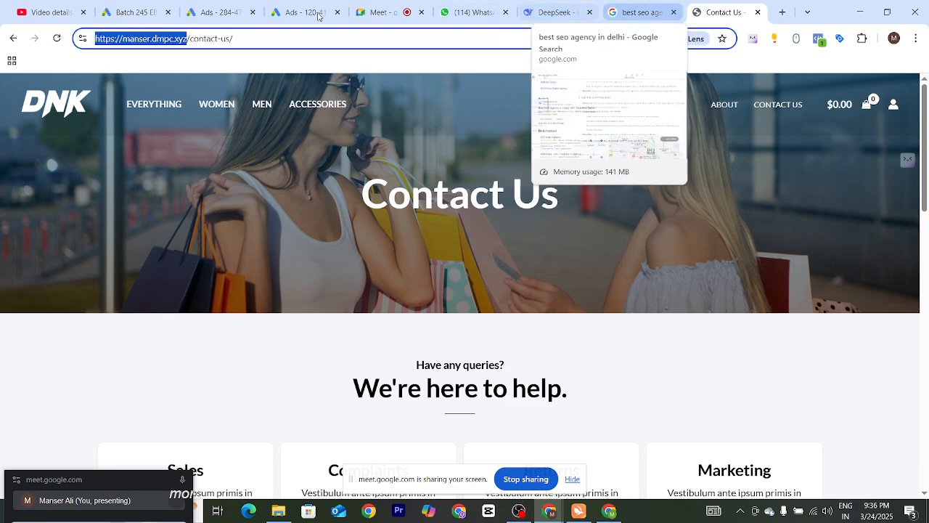
pyautogui.click(116, 12)
pyautogui.hotkey('ctrl', 'v')
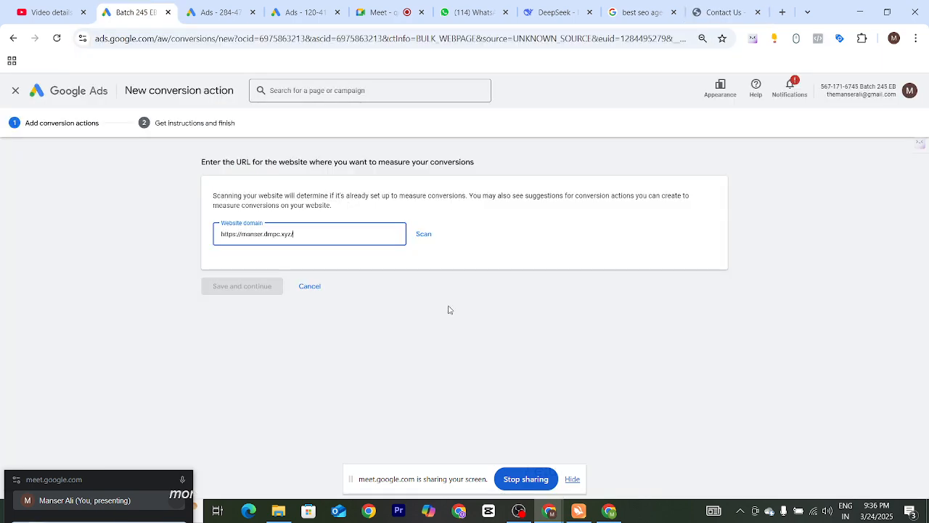
pyautogui.click(423, 235)
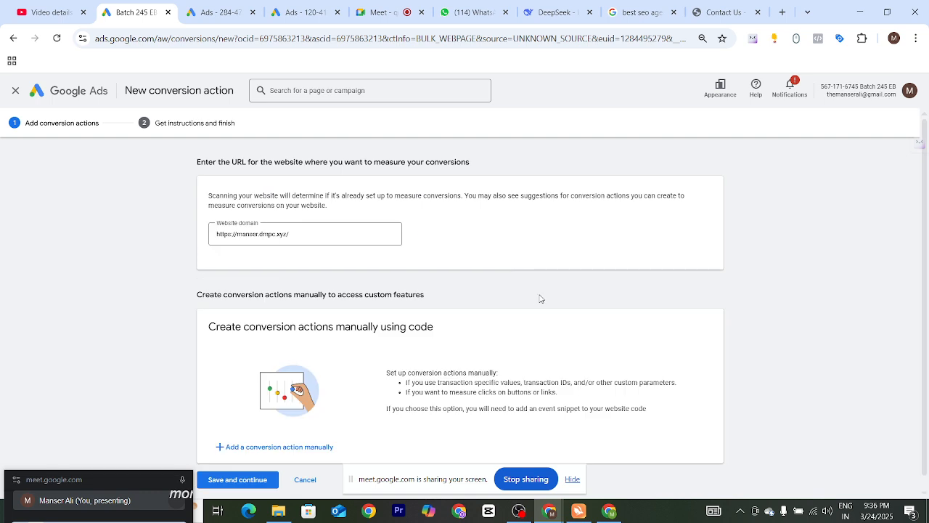
pyautogui.scroll(-1, 514, 311)
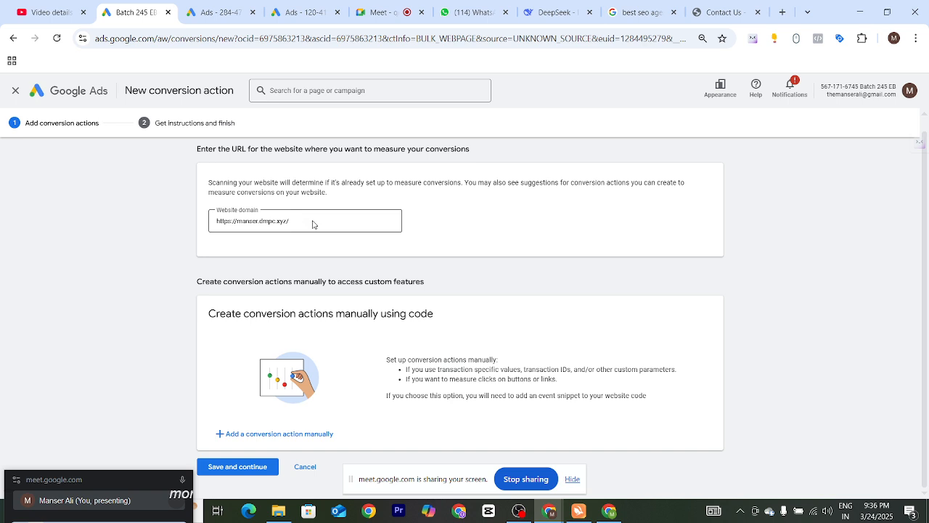
pyautogui.moveTo(308, 218); pyautogui.dragTo(180, 220)
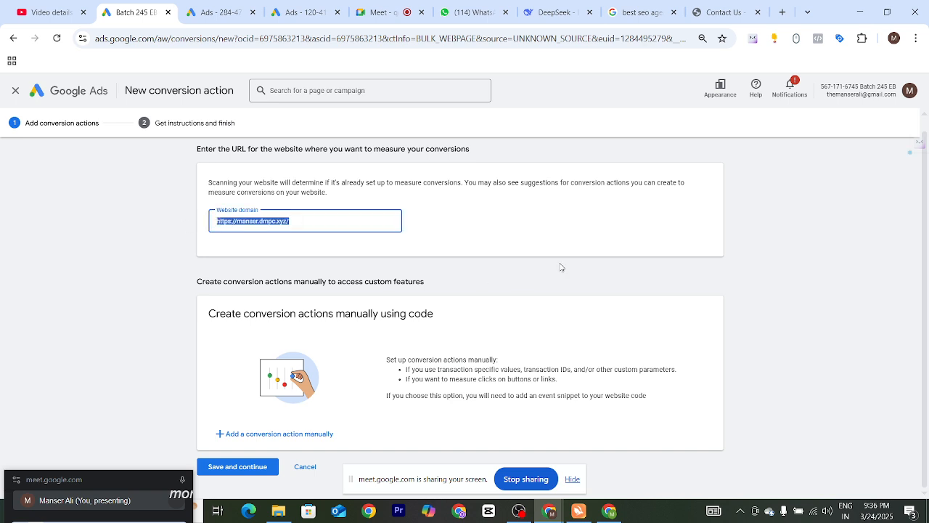
pyautogui.click(506, 266)
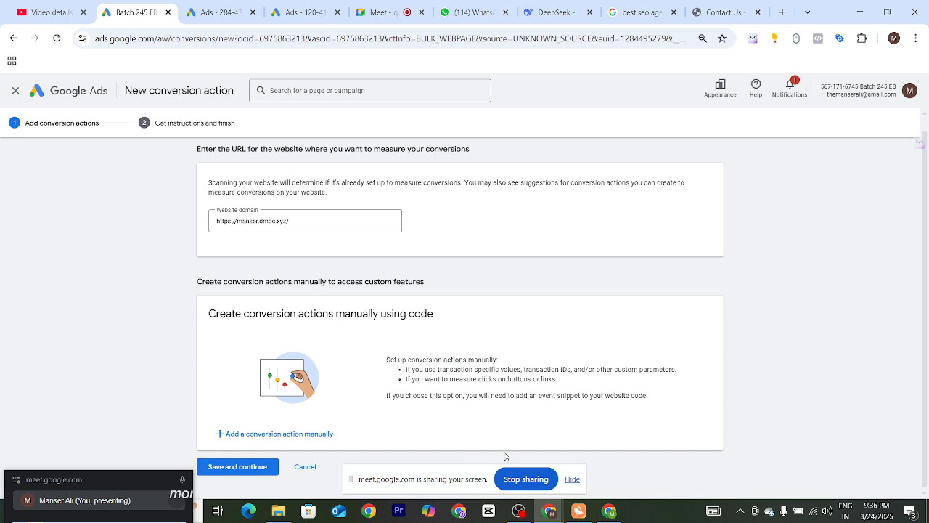
# Add a conversion action manually using code for the entered website
pyautogui.click(572, 479)
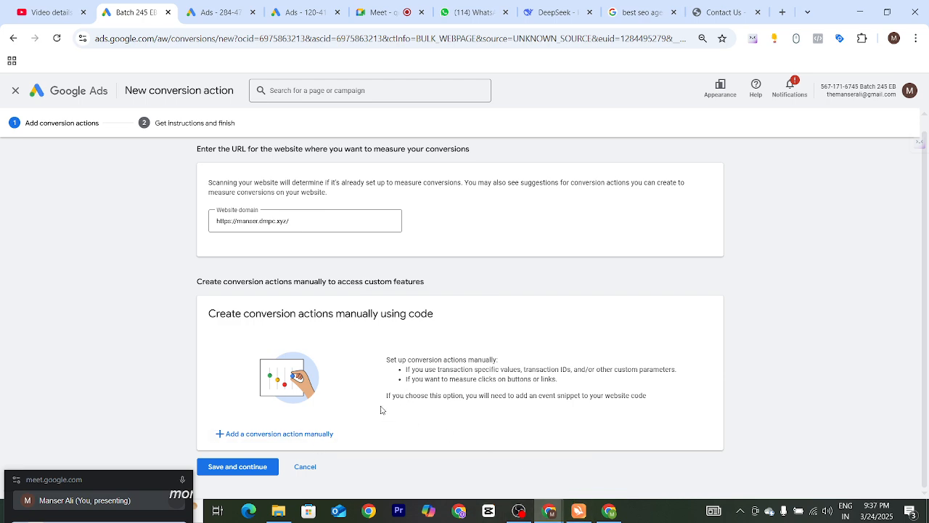
pyautogui.moveTo(212, 314); pyautogui.dragTo(443, 319)
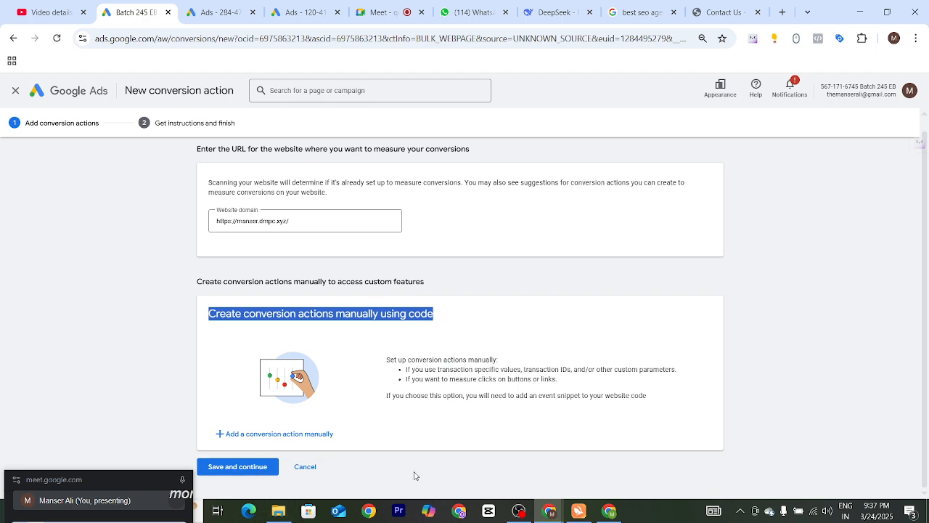
pyautogui.click(283, 436)
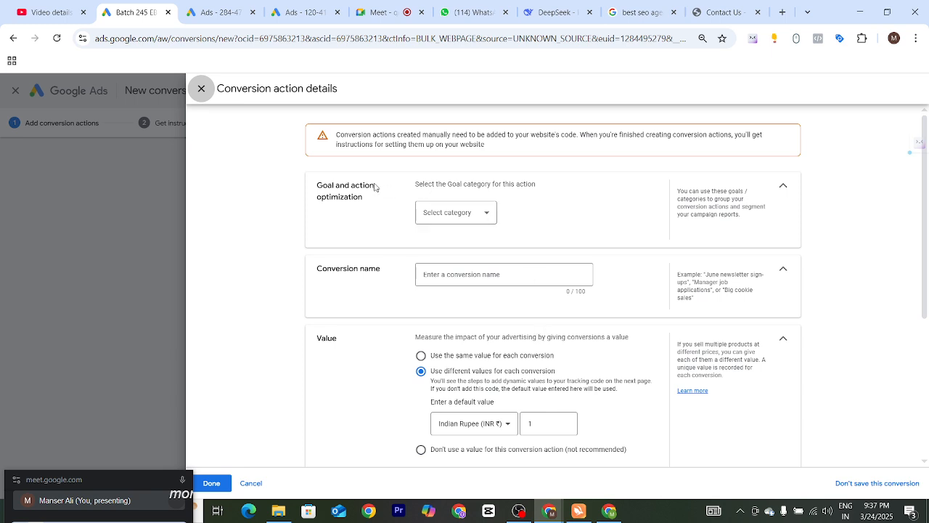
# Set the goal category to Contact and exclude "Contacts" from the account default goals
pyautogui.moveTo(333, 89); pyautogui.dragTo(314, 89)
pyautogui.click(355, 96)
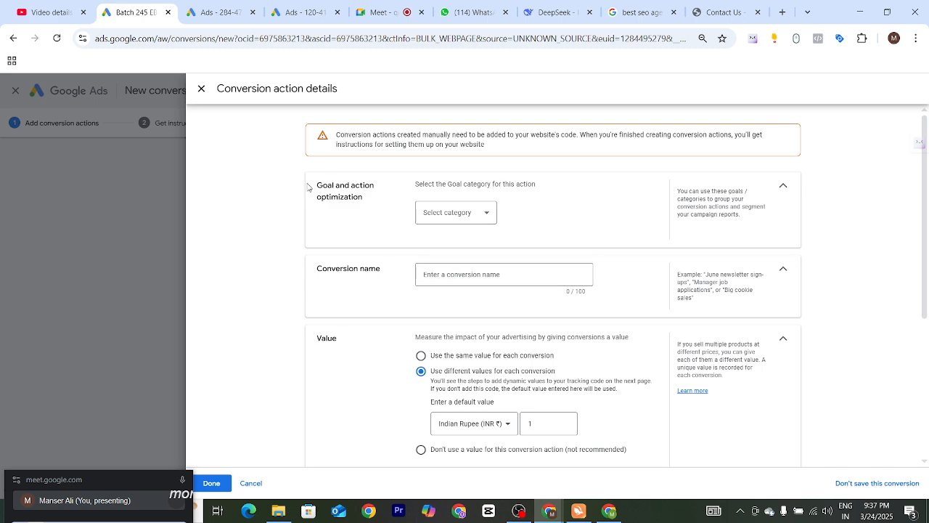
pyautogui.moveTo(307, 188); pyautogui.dragTo(384, 197)
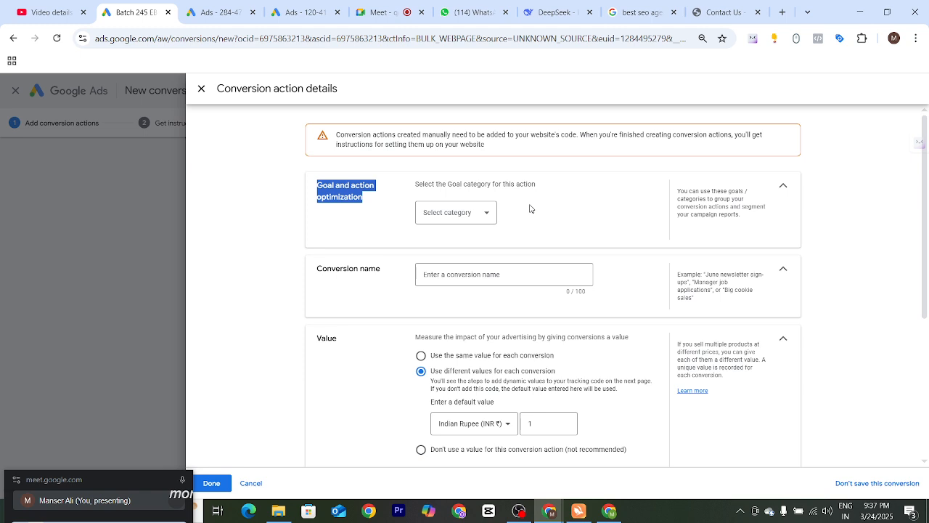
pyautogui.click(480, 218)
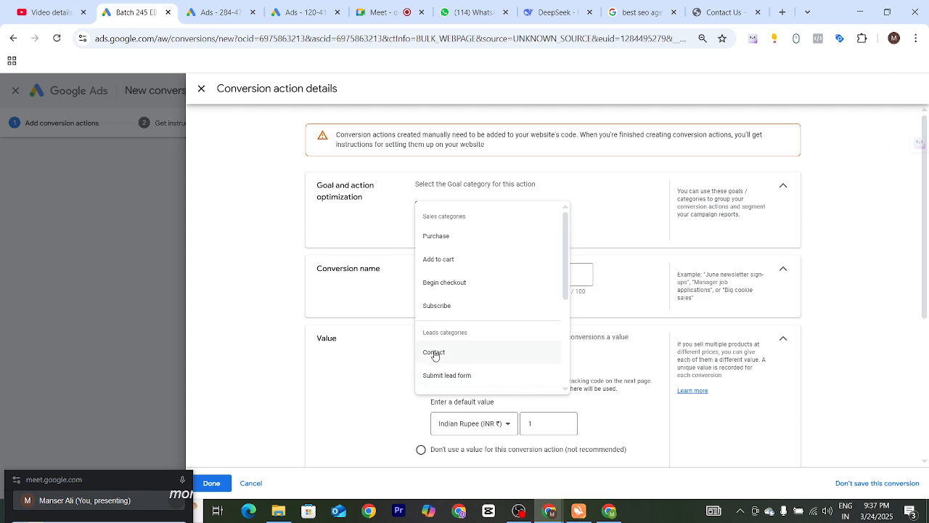
pyautogui.click(475, 362)
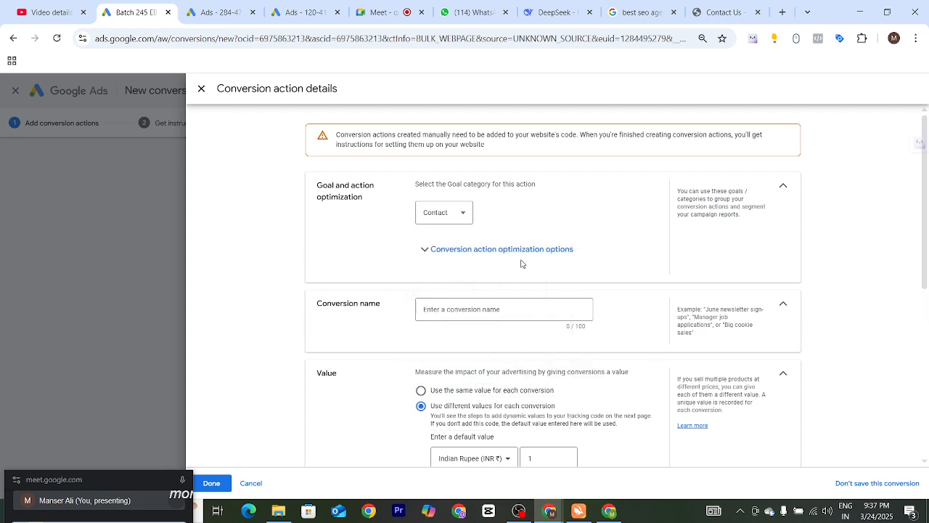
pyautogui.click(487, 260)
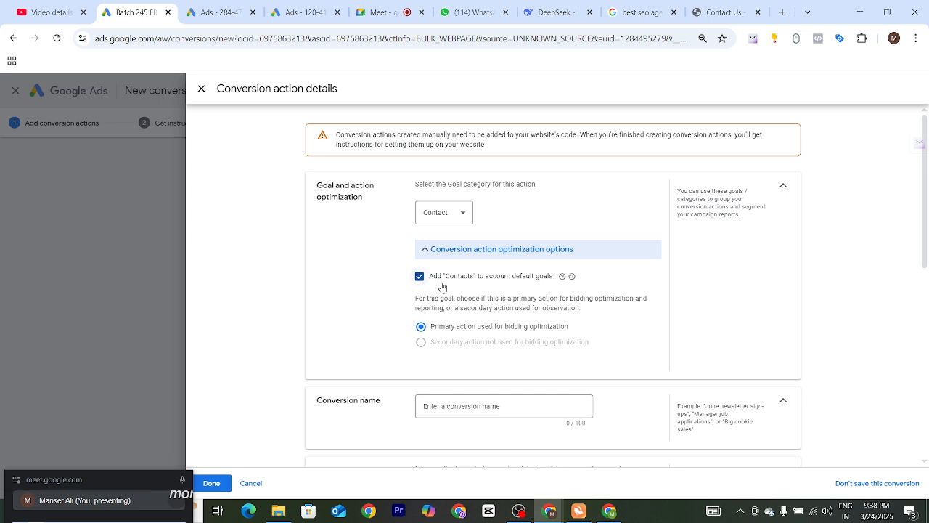
pyautogui.click(420, 278)
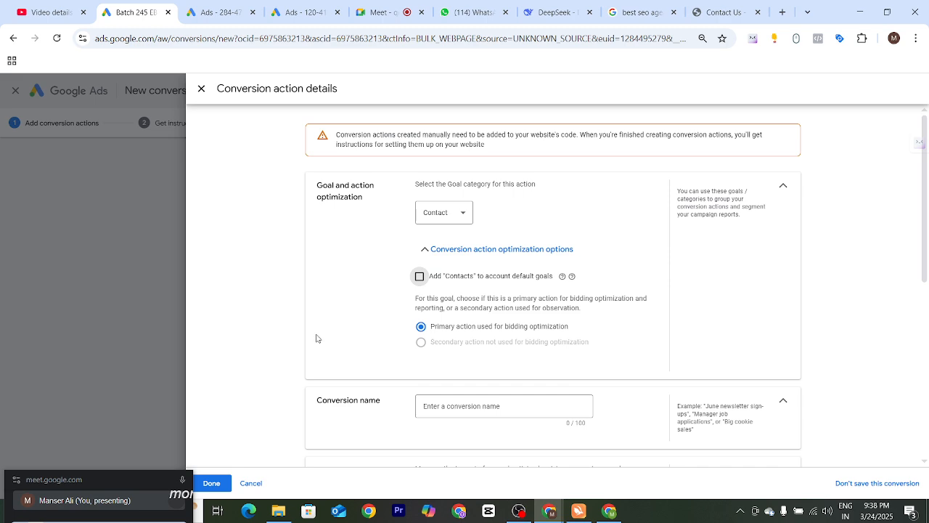
# Name the conversion "contact us page view"
pyautogui.scroll(-1, 473, 333)
pyautogui.scroll(-1, 480, 325)
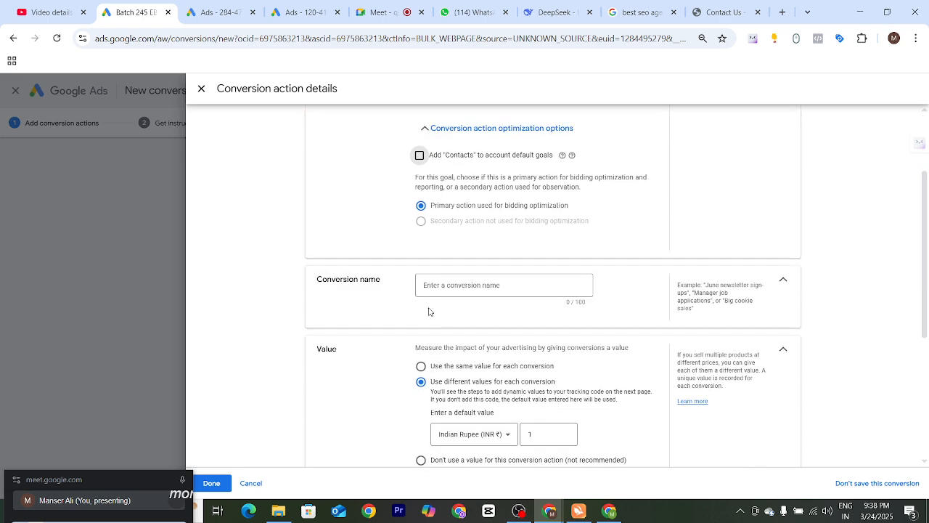
pyautogui.click(479, 284)
pyautogui.write('c')
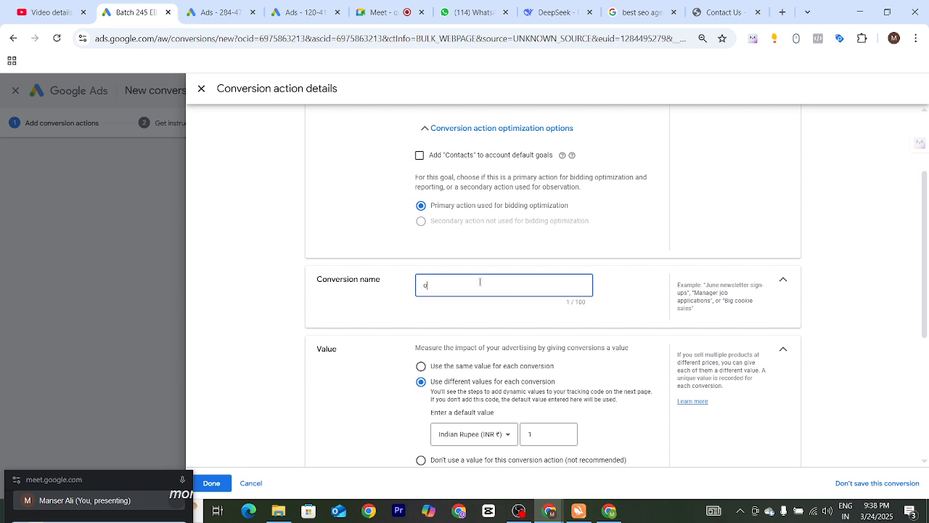
pyautogui.write('cnt')
pyautogui.press('BackSpace')
pyautogui.press('BackSpace')
pyautogui.press('BackSpace')
pyautogui.press('BackSpace')
pyautogui.write('contact us')
# Try the conversion value options, switching between no value, the same value and different values for each conversion
pyautogui.scroll(-1, 387, 296)
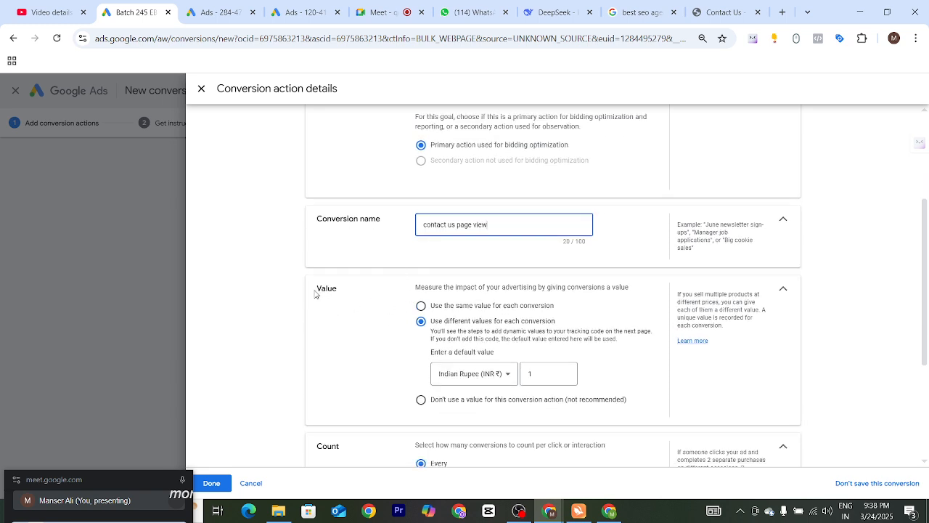
pyautogui.moveTo(315, 291); pyautogui.dragTo(376, 307)
pyautogui.click(358, 346)
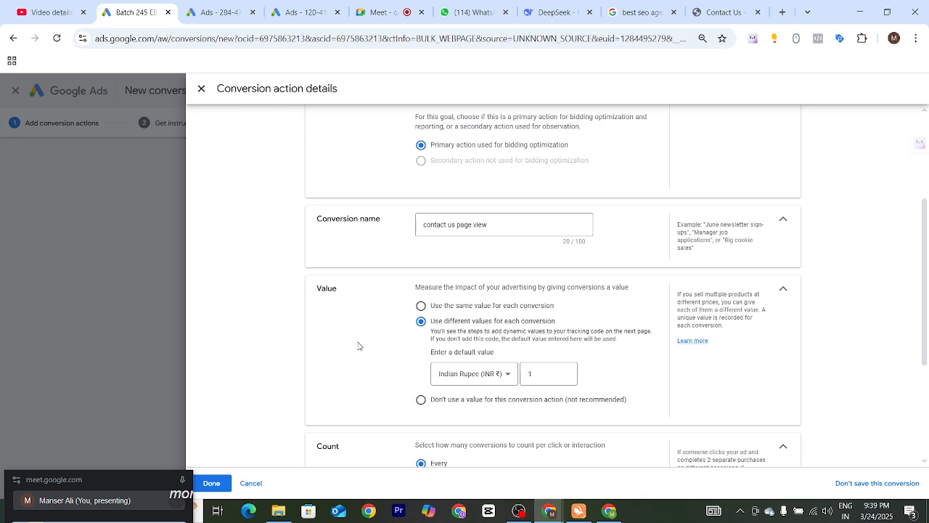
pyautogui.click(421, 399)
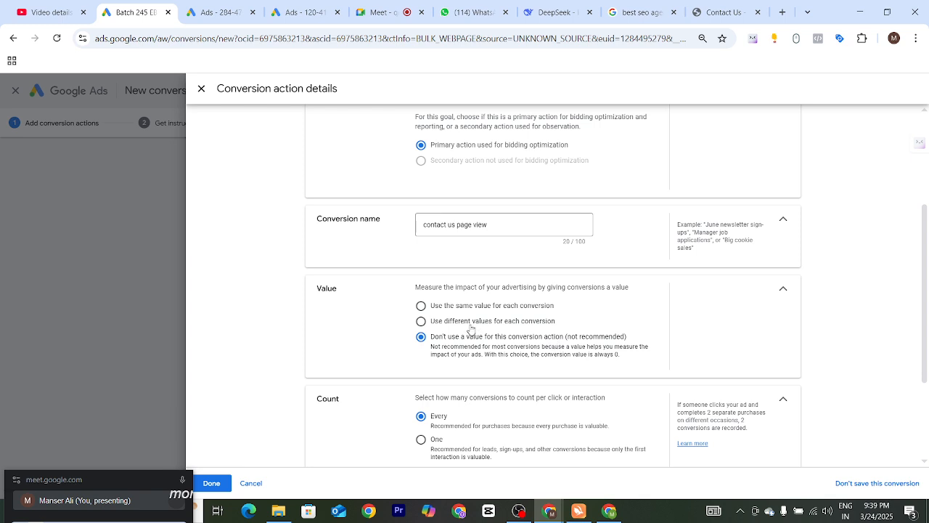
pyautogui.click(421, 305)
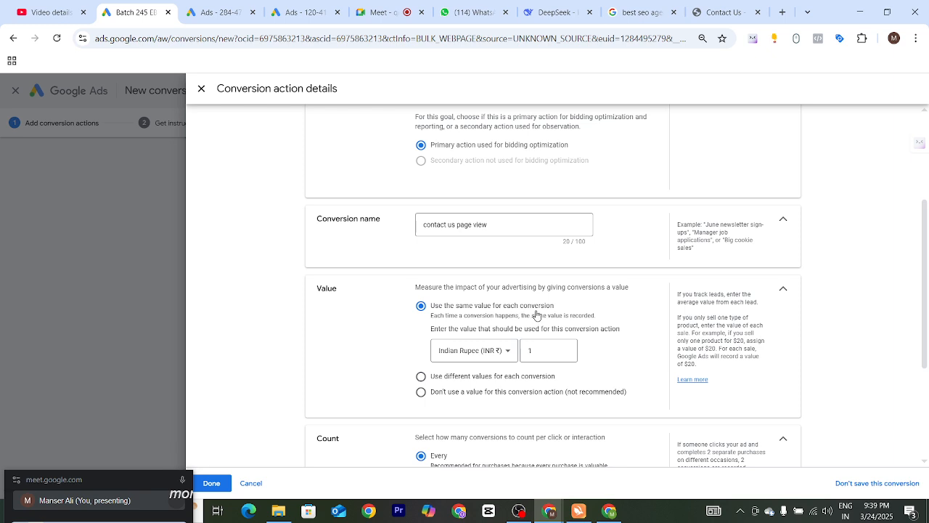
pyautogui.moveTo(554, 305); pyautogui.dragTo(502, 303)
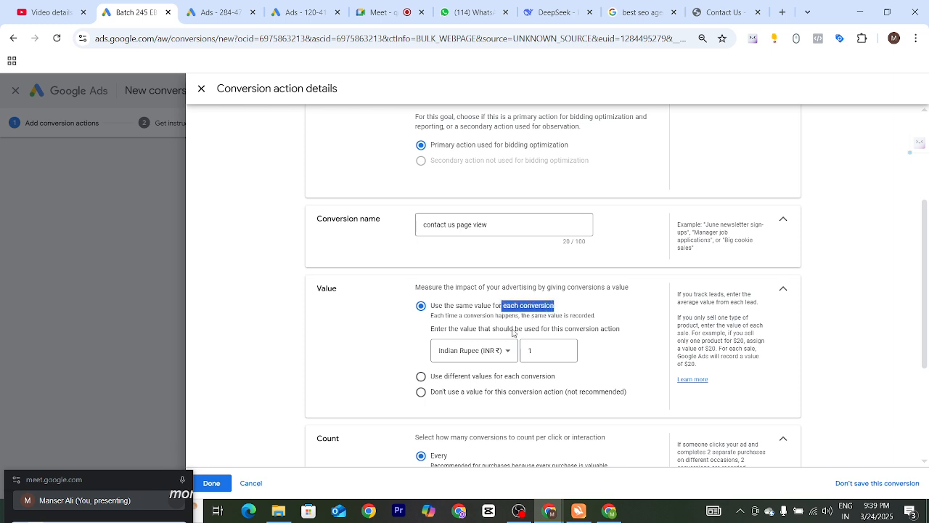
pyautogui.doubleClick(533, 351)
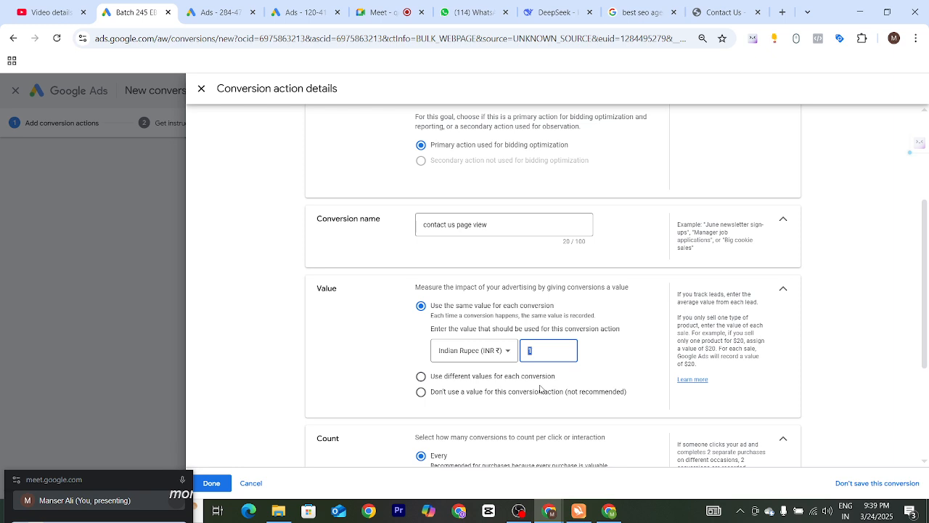
pyautogui.click(421, 377)
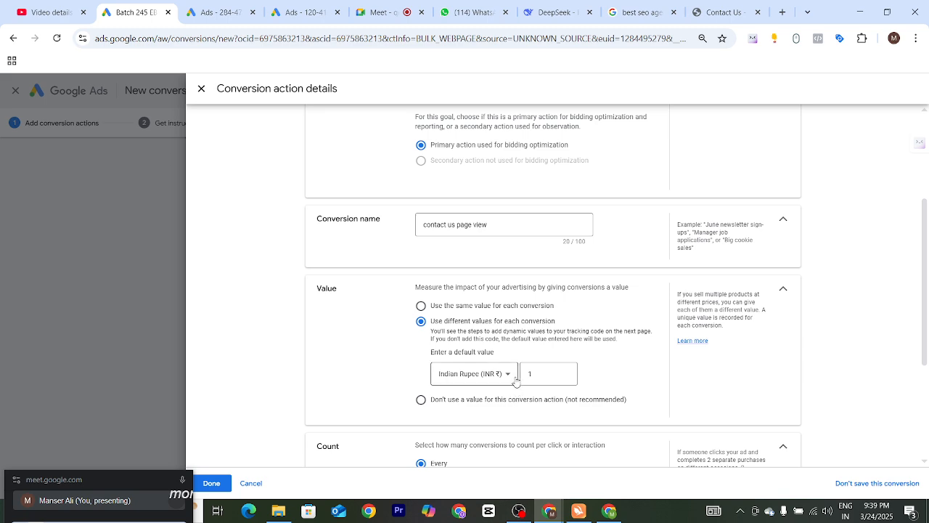
pyautogui.moveTo(558, 322); pyautogui.dragTo(504, 324)
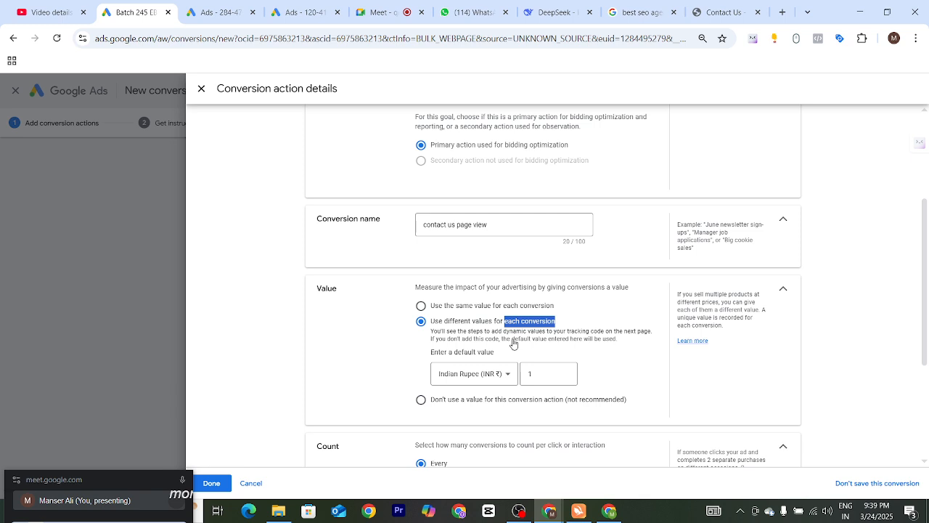
pyautogui.click(421, 308)
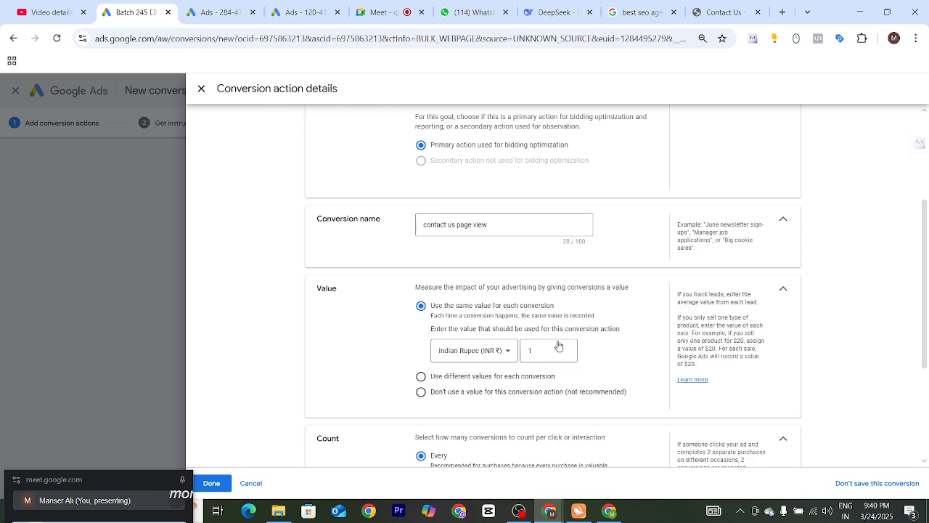
pyautogui.doubleClick(555, 349)
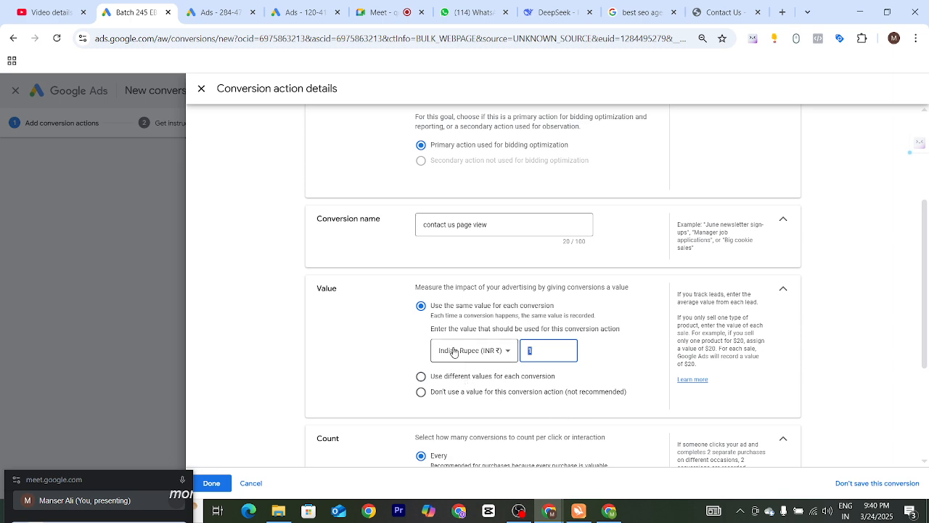
# Set the conversion action to not use a value
pyautogui.click(421, 392)
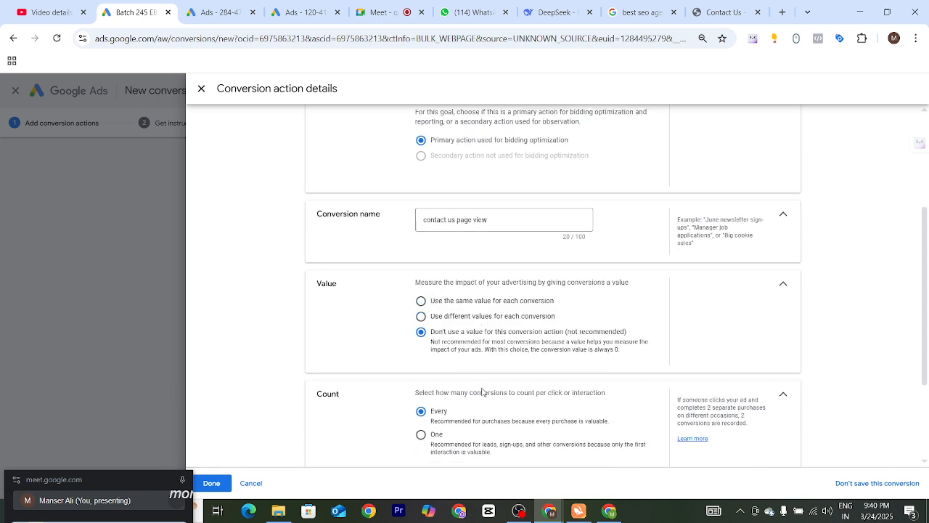
pyautogui.scroll(-1, 481, 390)
pyautogui.moveTo(430, 277); pyautogui.dragTo(543, 299)
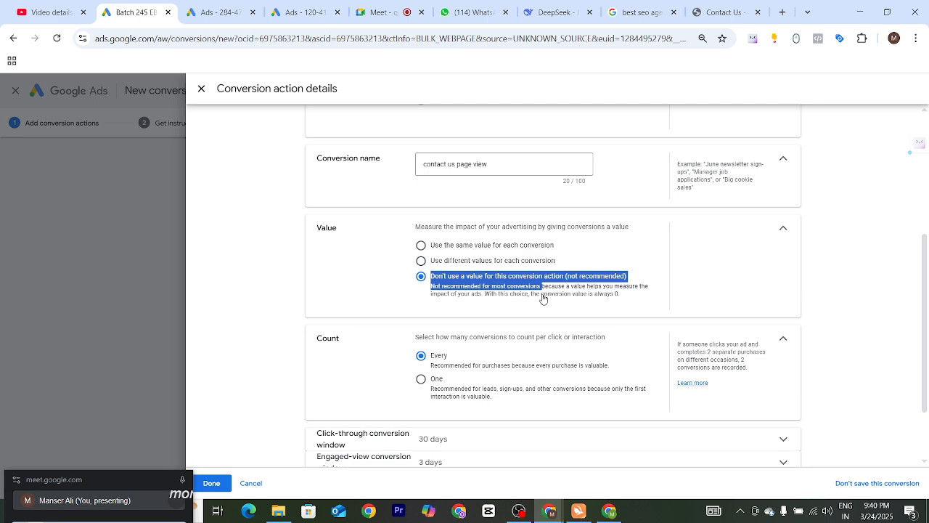
# Compare the two count options and set the conversion count to One per click or interaction
pyautogui.scroll(-1, 539, 297)
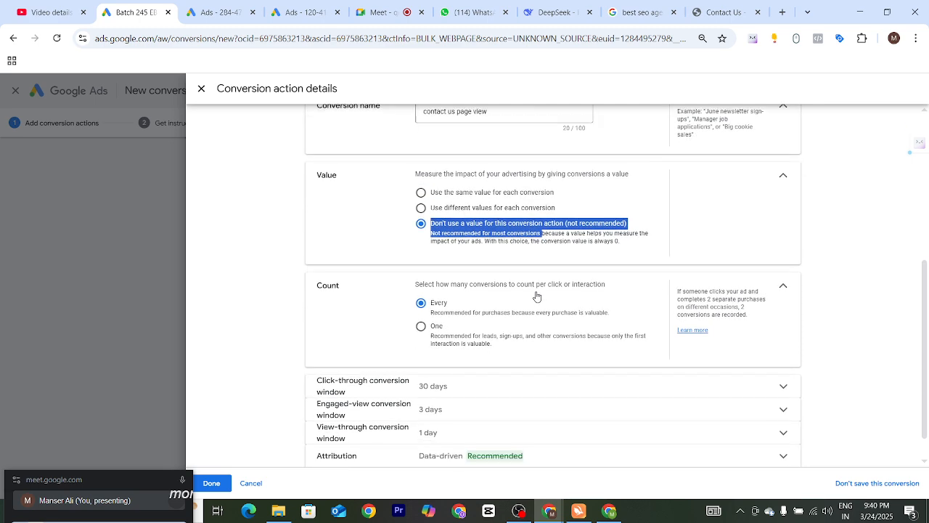
pyautogui.moveTo(316, 279); pyautogui.dragTo(365, 283)
pyautogui.click(365, 287)
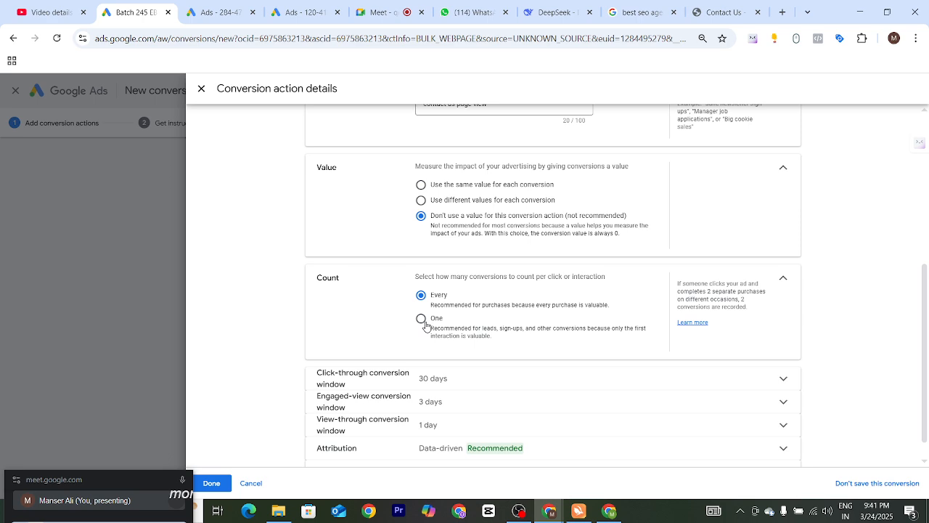
pyautogui.click(420, 319)
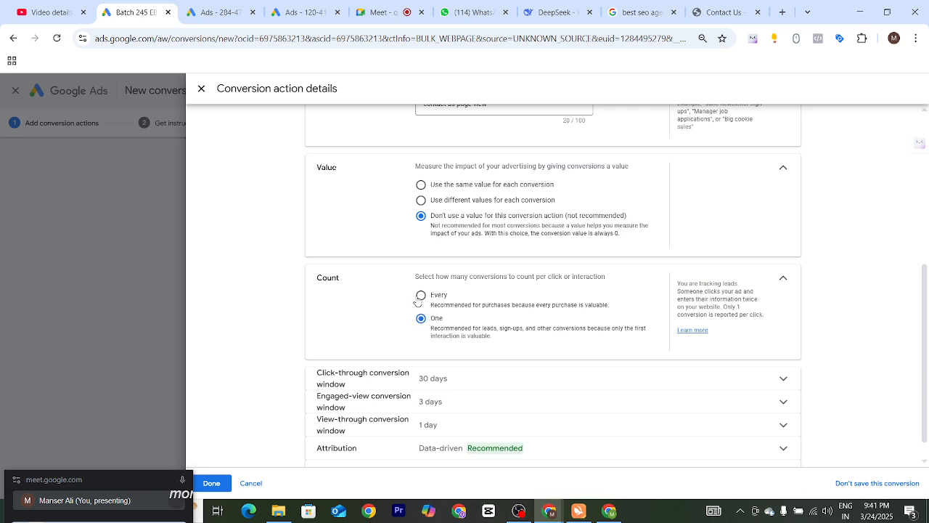
pyautogui.click(423, 296)
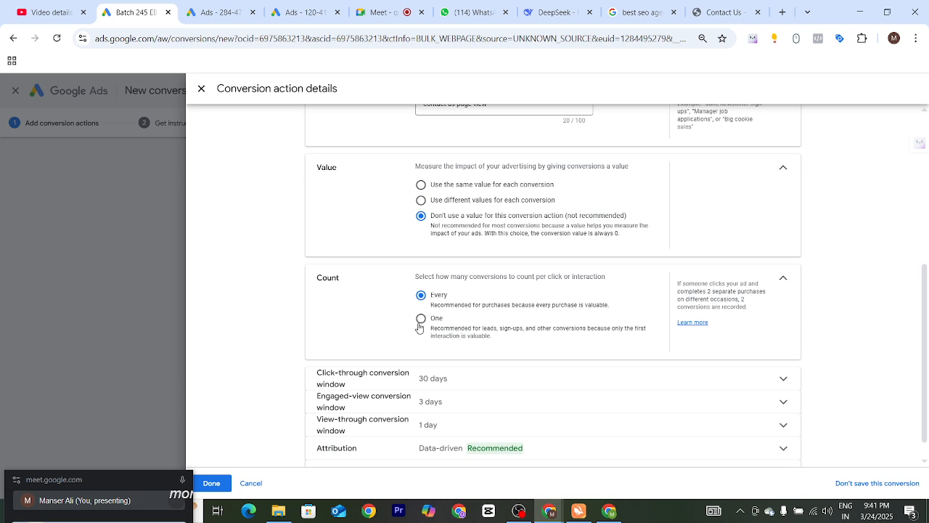
pyautogui.click(420, 320)
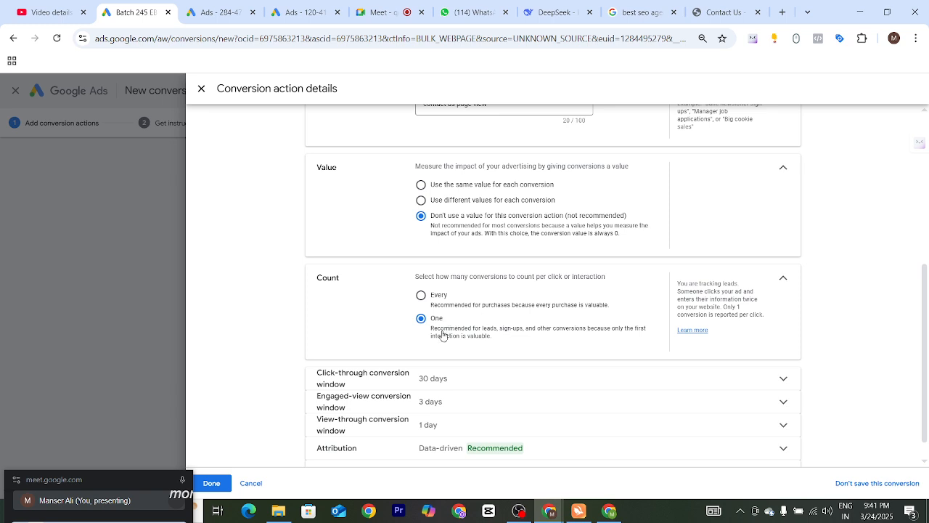
# Examine the click-through conversion window setting and the durations it offers
pyautogui.scroll(-1, 377, 346)
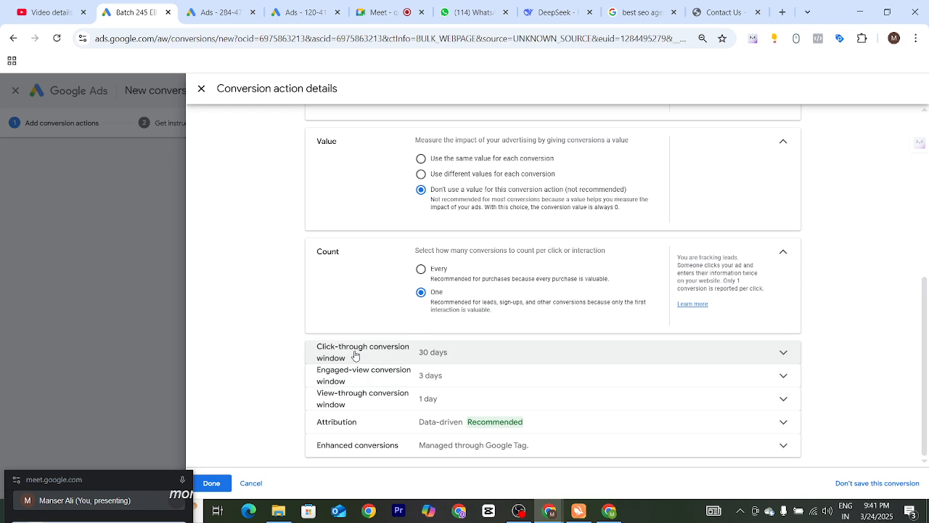
pyautogui.click(602, 355)
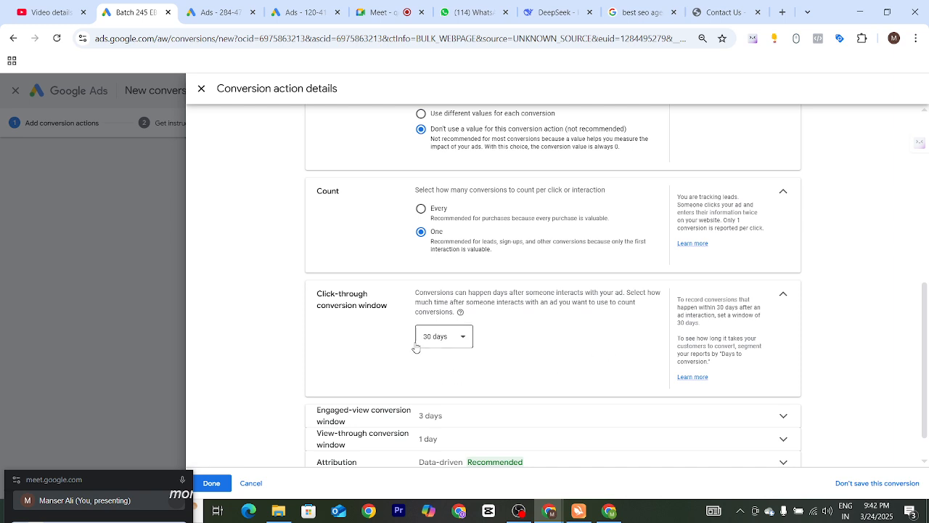
pyautogui.moveTo(401, 335); pyautogui.dragTo(475, 342)
pyautogui.click(486, 342)
pyautogui.moveTo(315, 292); pyautogui.dragTo(399, 317)
pyautogui.click(384, 340)
pyautogui.moveTo(423, 337); pyautogui.dragTo(472, 347)
pyautogui.click(510, 354)
pyautogui.moveTo(307, 297); pyautogui.dragTo(400, 305)
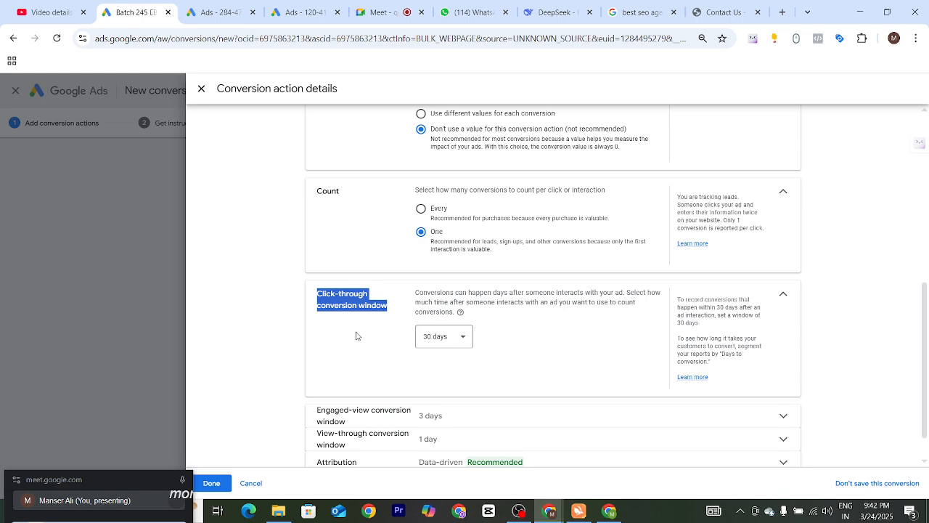
pyautogui.scroll(-1, 358, 334)
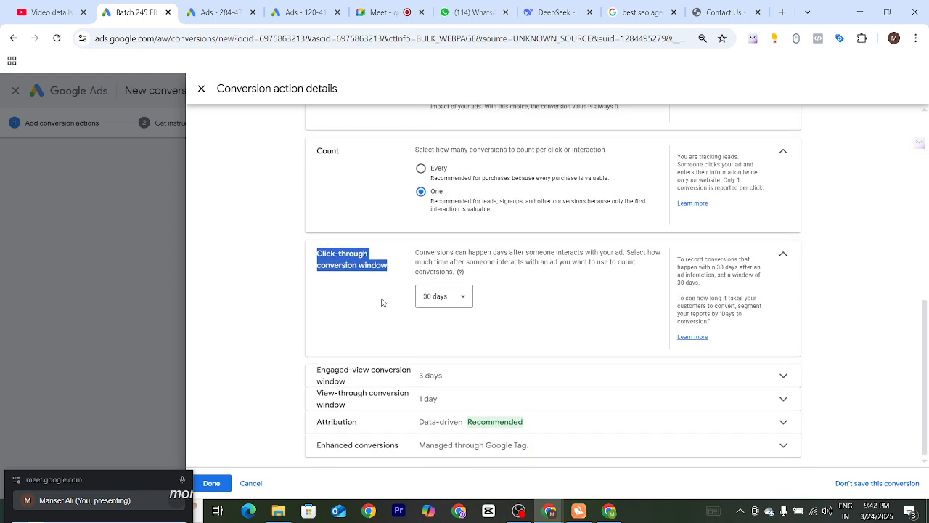
pyautogui.click(462, 297)
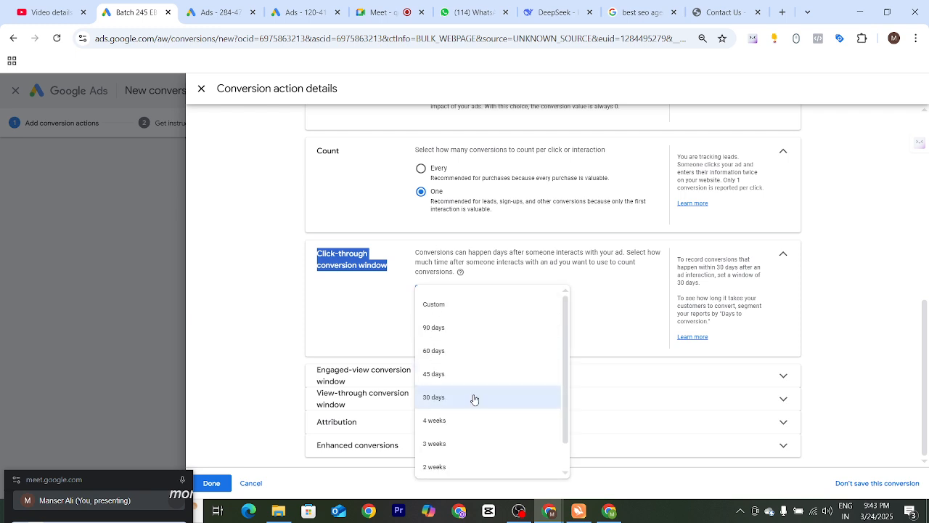
pyautogui.click(590, 320)
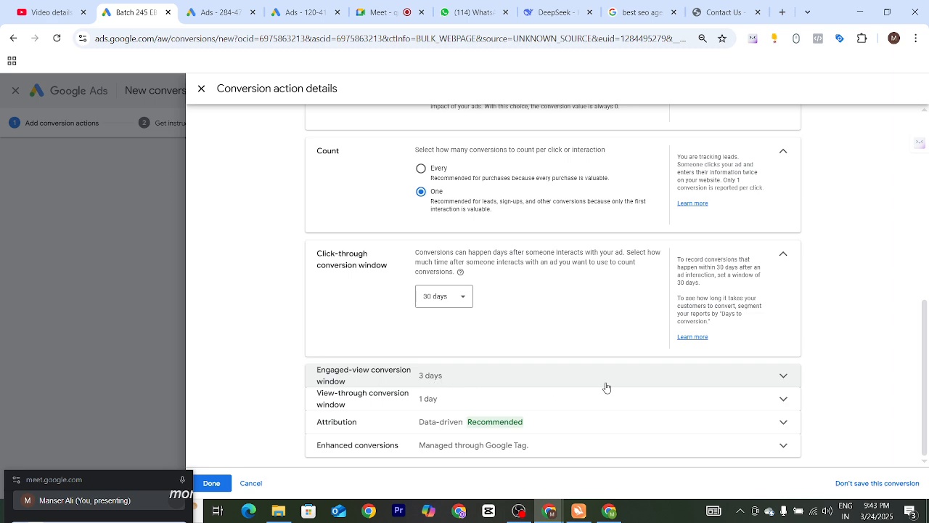
# Set the engaged-view conversion window to 30 days
pyautogui.click(438, 384)
pyautogui.click(434, 402)
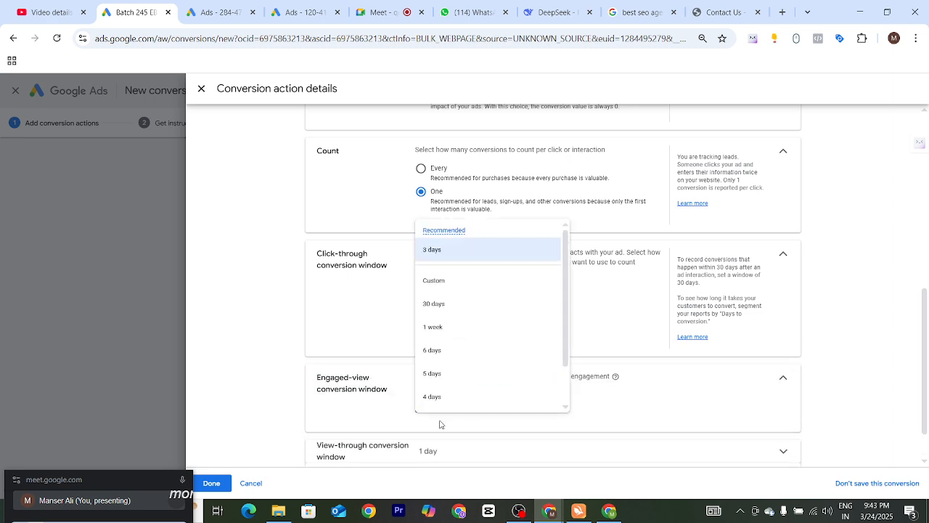
pyautogui.click(433, 305)
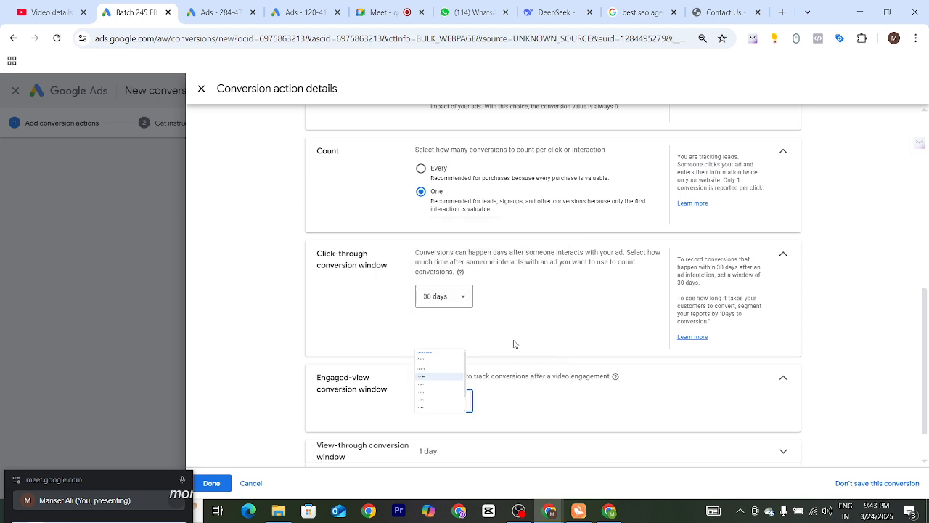
pyautogui.scroll(-1, 559, 389)
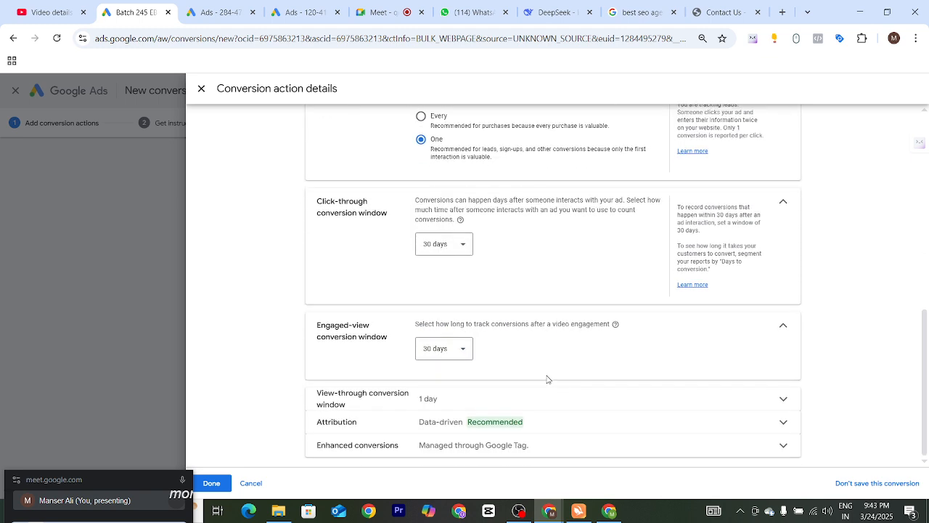
# Set the view-through conversion window to 30 days
pyautogui.moveTo(307, 399); pyautogui.dragTo(365, 409)
pyautogui.moveTo(316, 324); pyautogui.dragTo(377, 348)
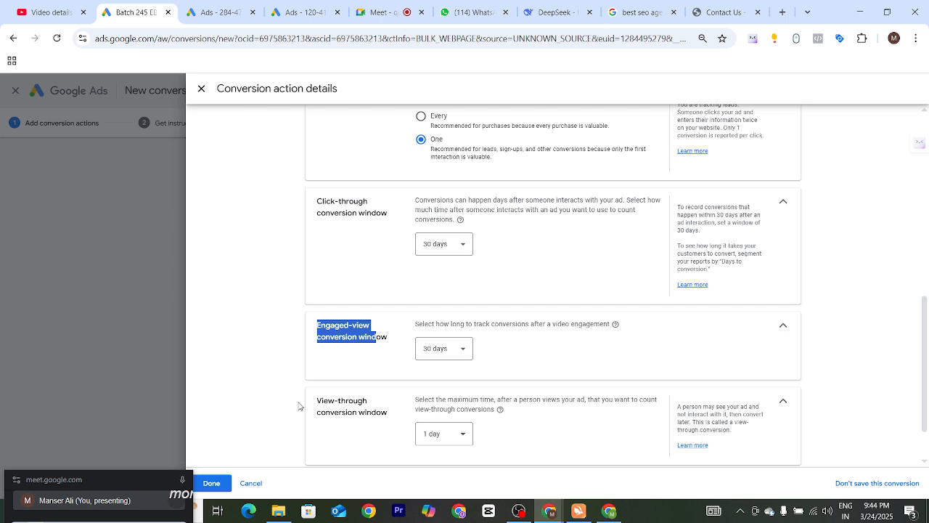
pyautogui.click(451, 439)
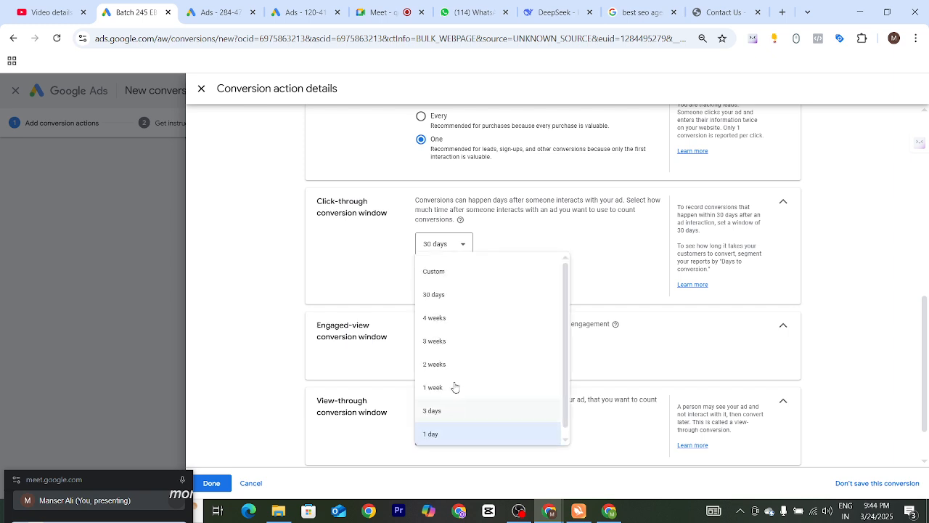
pyautogui.click(456, 299)
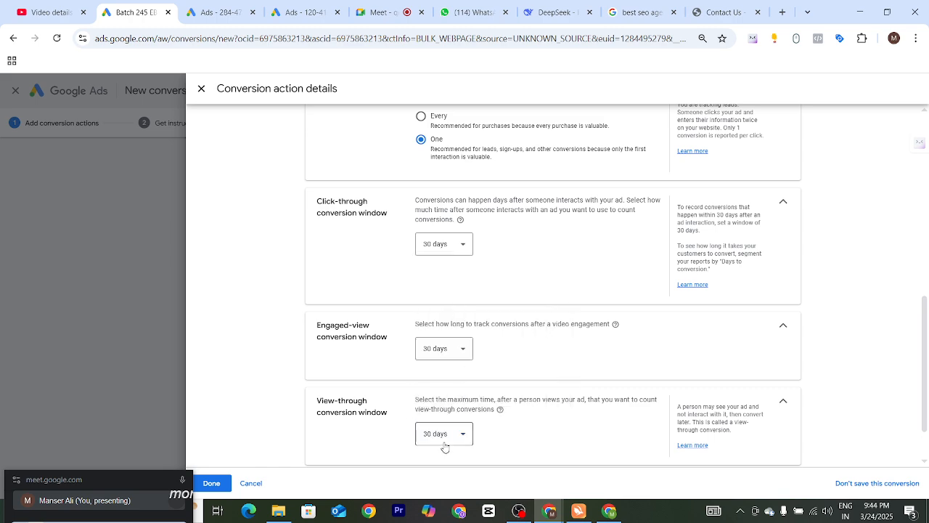
pyautogui.scroll(-1, 549, 444)
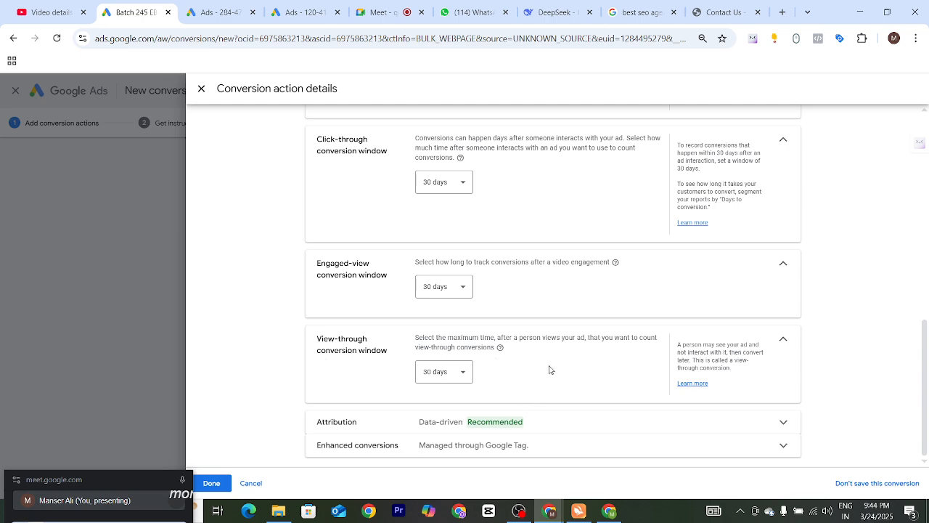
# Review the conversion window settings, expand Attribution and examine the available attribution models, including the Last click description
pyautogui.scroll(4, 550, 370)
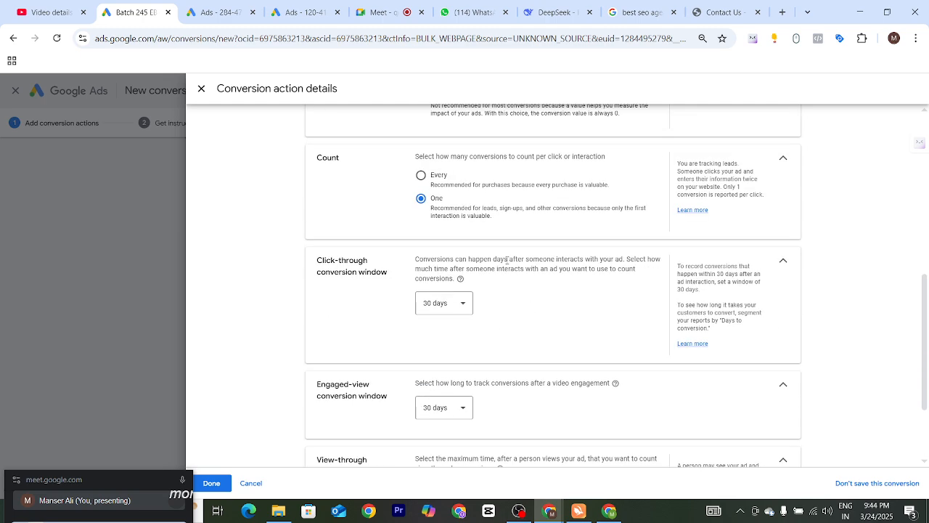
pyautogui.scroll(-4, 473, 177)
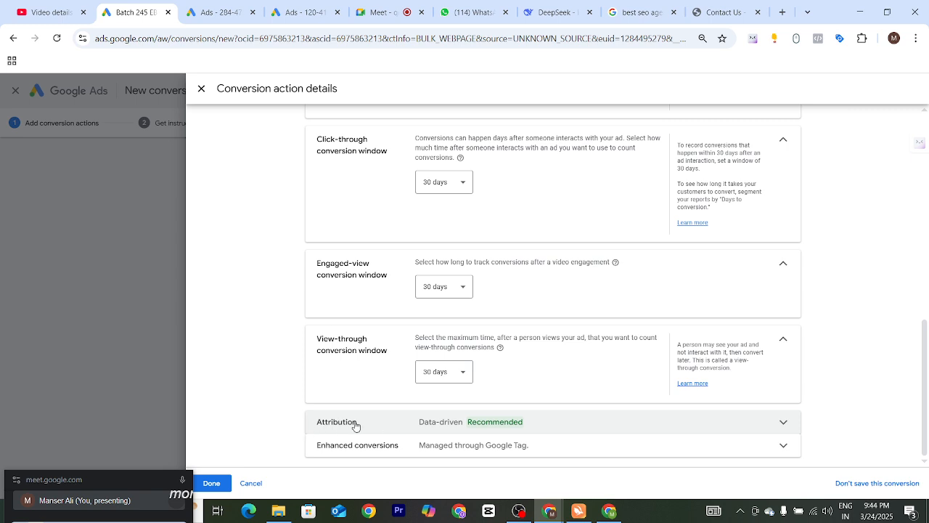
pyautogui.click(577, 419)
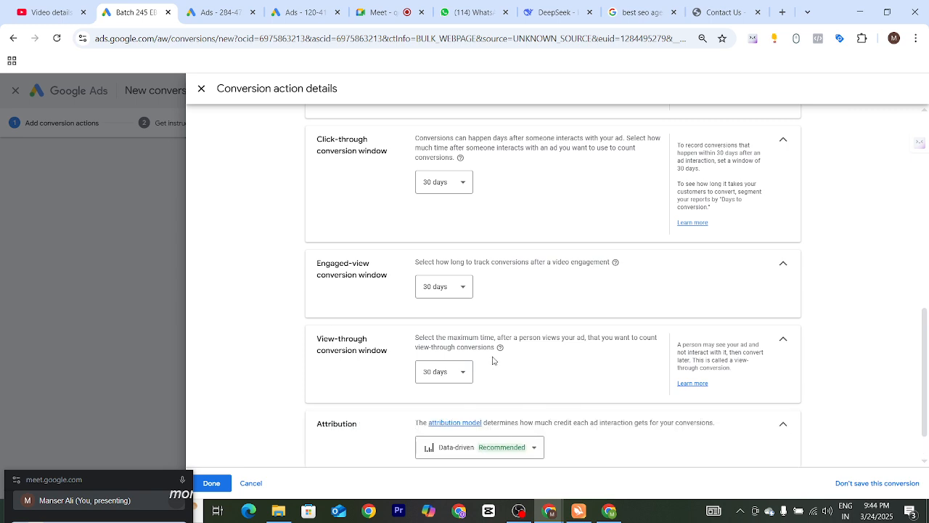
pyautogui.scroll(-1, 493, 361)
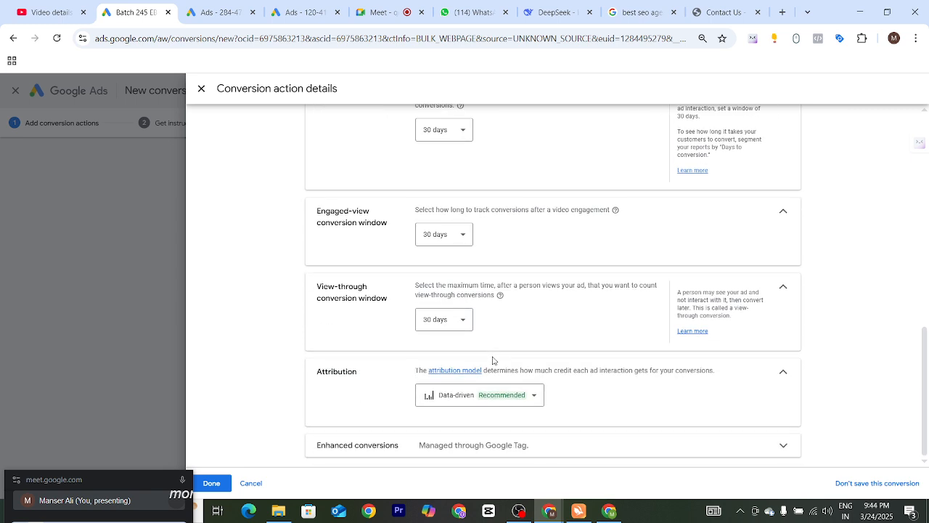
pyautogui.click(538, 401)
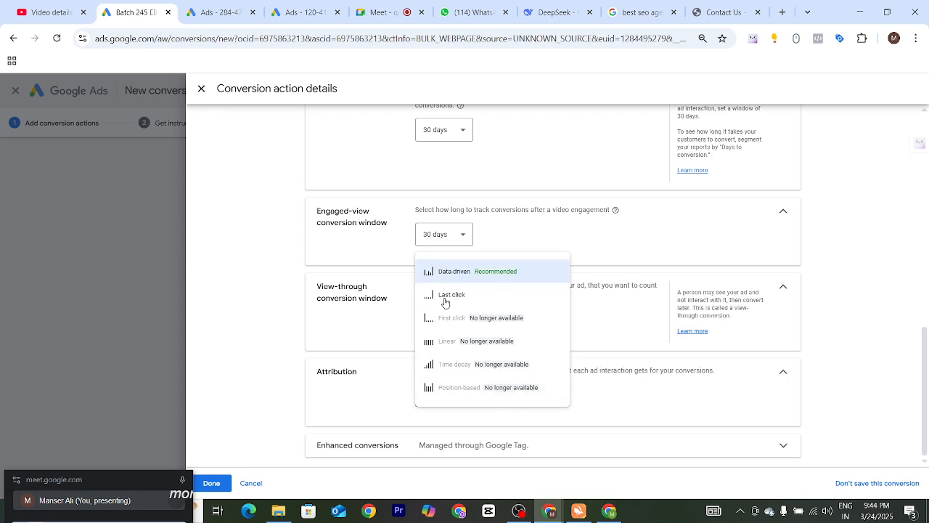
pyautogui.moveTo(454, 303)
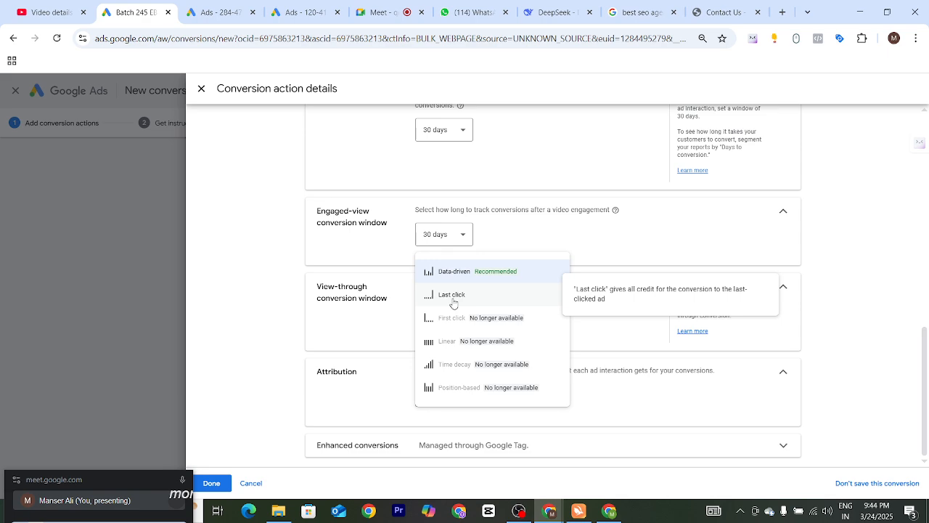
# Switch to the Google search results page and search for "bags online"
pyautogui.click(645, 13)
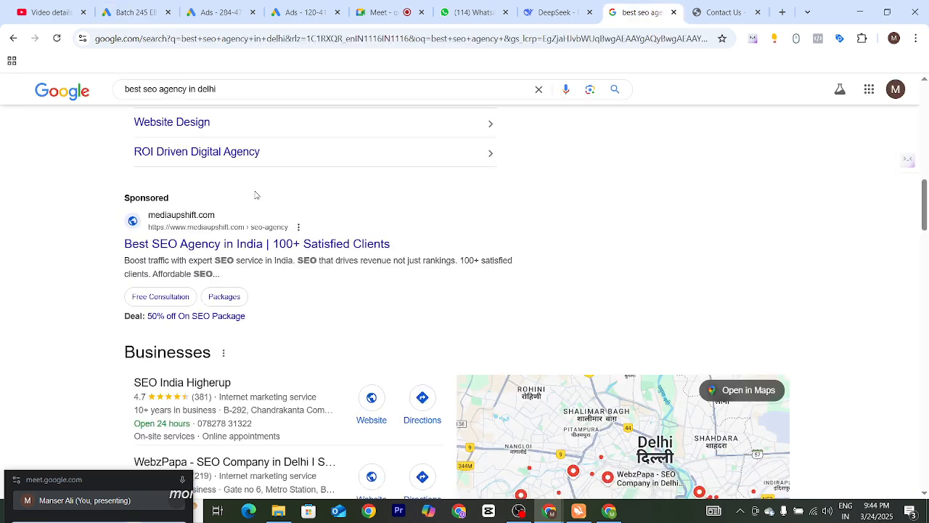
pyautogui.tripleClick(223, 88)
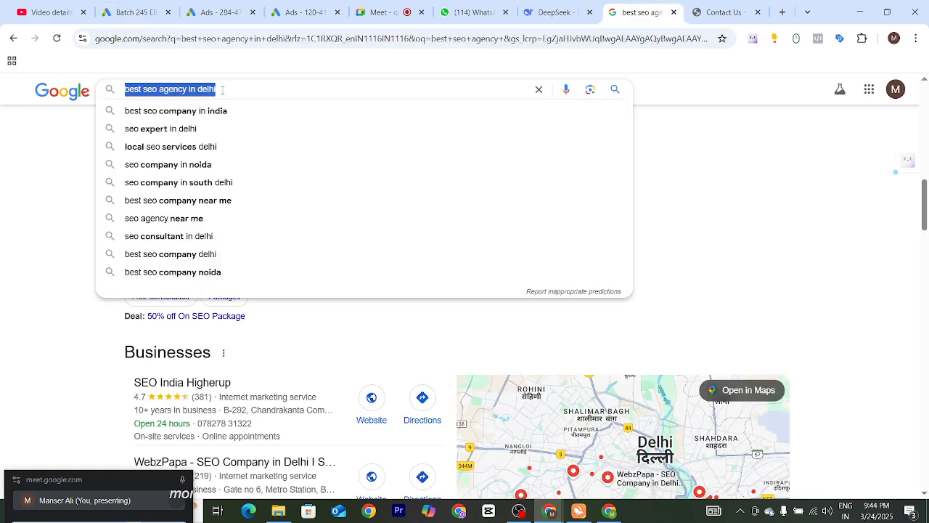
pyautogui.write('shop')
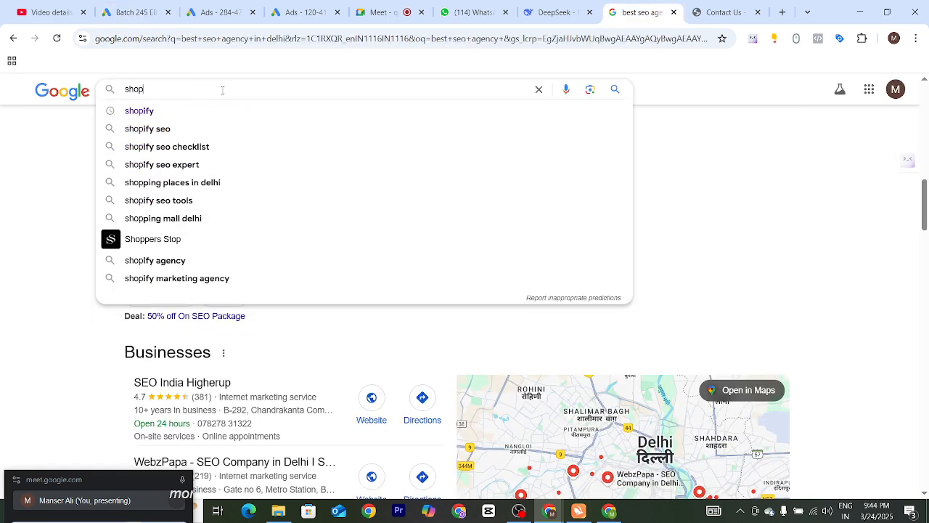
pyautogui.press('BackSpace')
pyautogui.press('BackSpace')
pyautogui.press('BackSpace')
pyautogui.press('BackSpace')
pyautogui.write('basi')
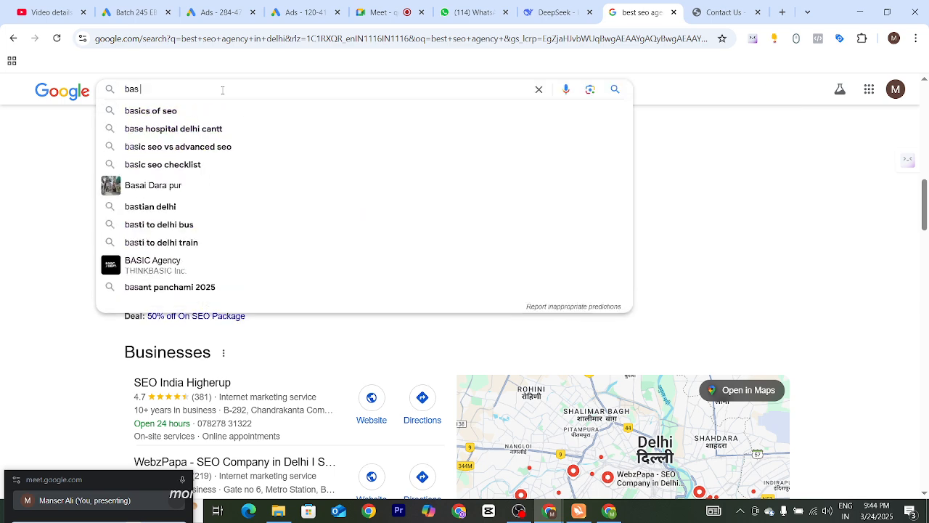
pyautogui.press('BackSpace')
pyautogui.write('n')
pyautogui.press('BackSpace')
pyautogui.press('BackSpace')
pyautogui.press('BackSpace')
pyautogui.write('gs o')
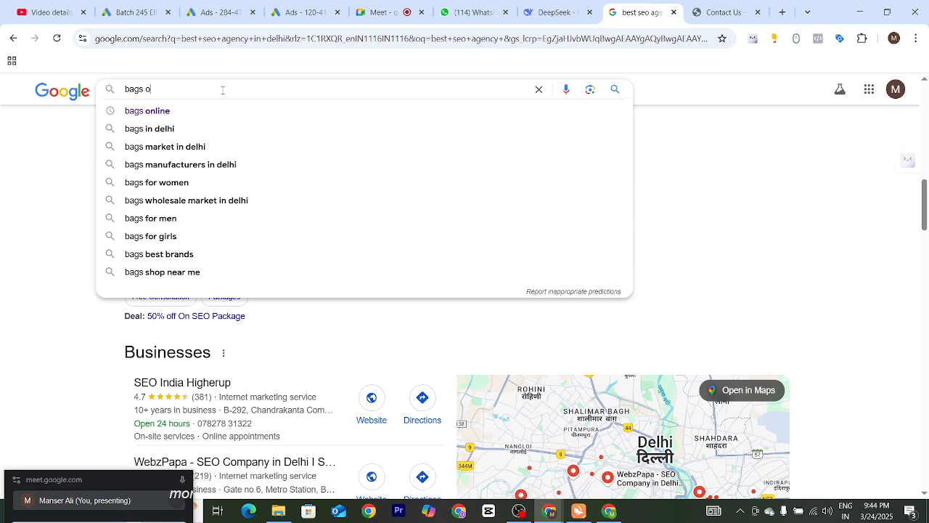
pyautogui.write('nline')
pyautogui.press('Return')
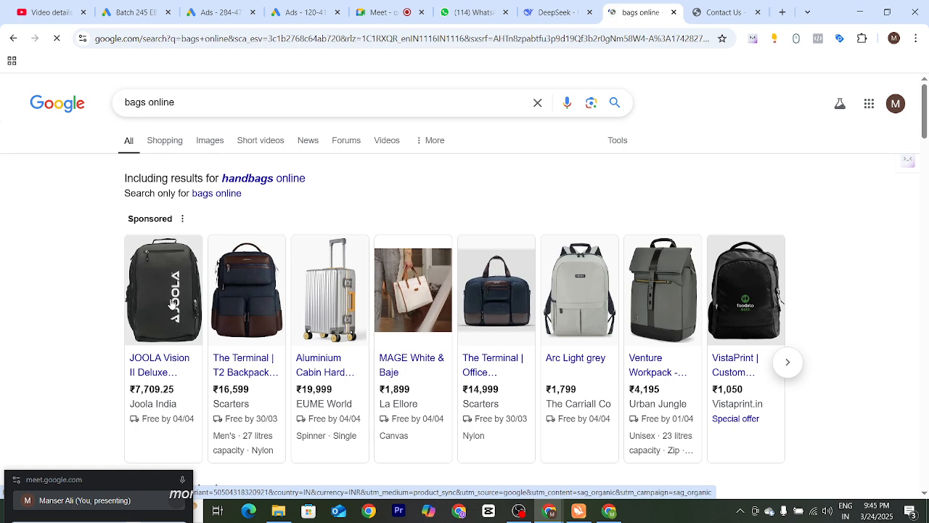
# Open the sponsored JOOLA Vision II Deluxe Backpack listing from the bag search results
pyautogui.click(149, 13)
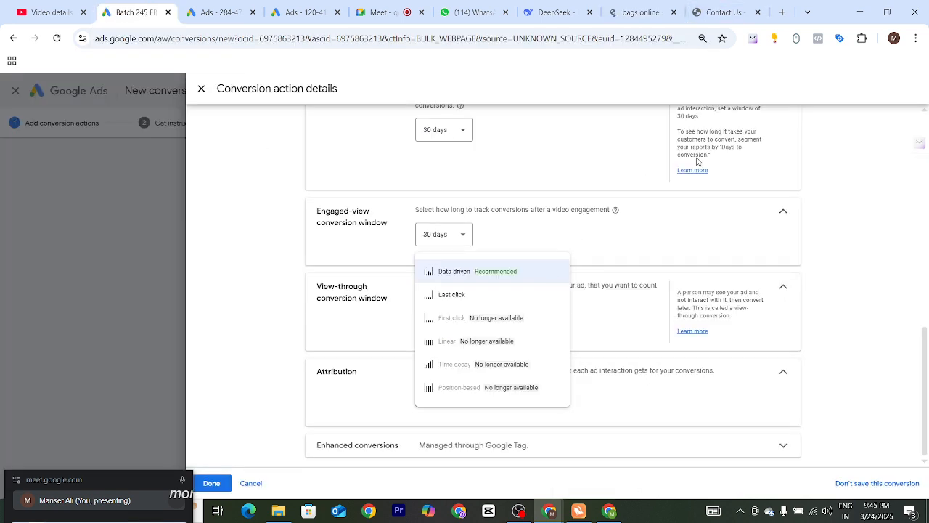
pyautogui.click(639, 12)
pyautogui.moveTo(165, 297)
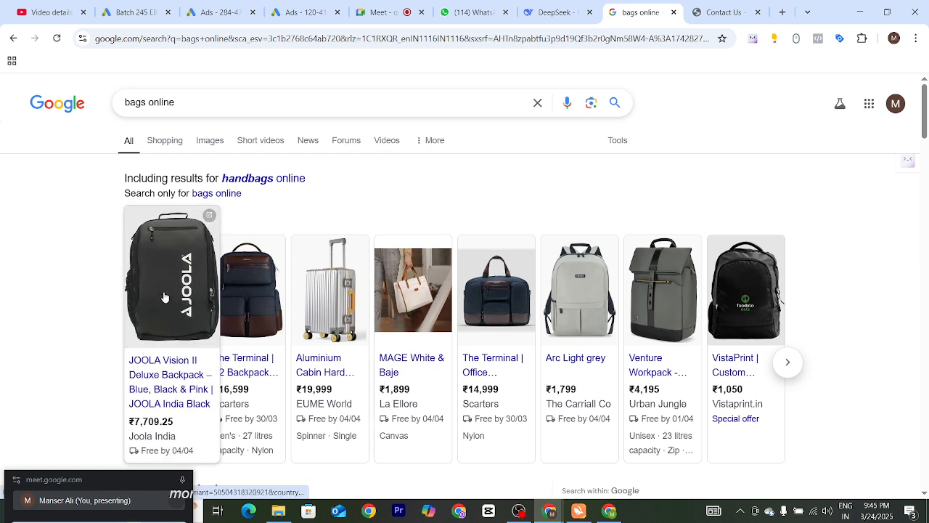
pyautogui.click(154, 370)
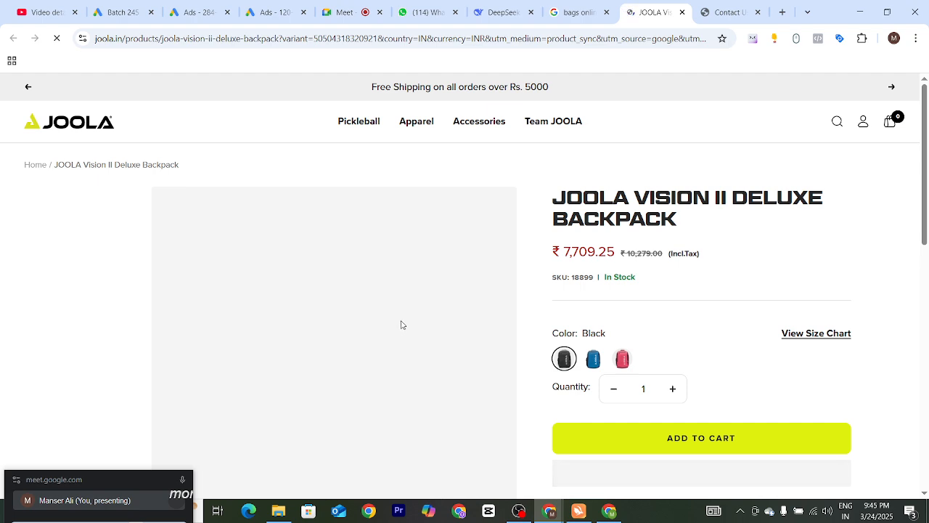
# Look through the backpack's product page, then open and view the recommended JOOLA Ben Johns Perseus CFS 16 Pickleball Paddle
pyautogui.scroll(-3, 401, 319)
pyautogui.scroll(-10, 401, 317)
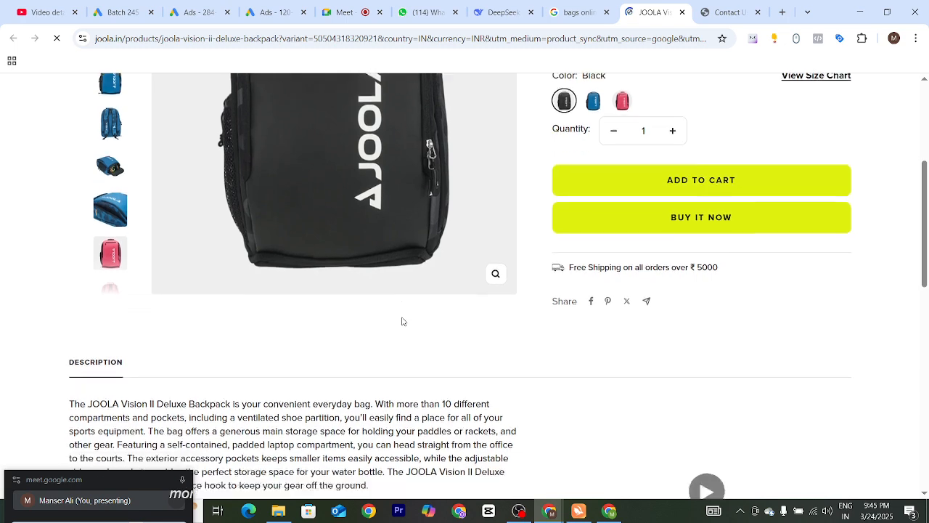
pyautogui.scroll(2, 401, 309)
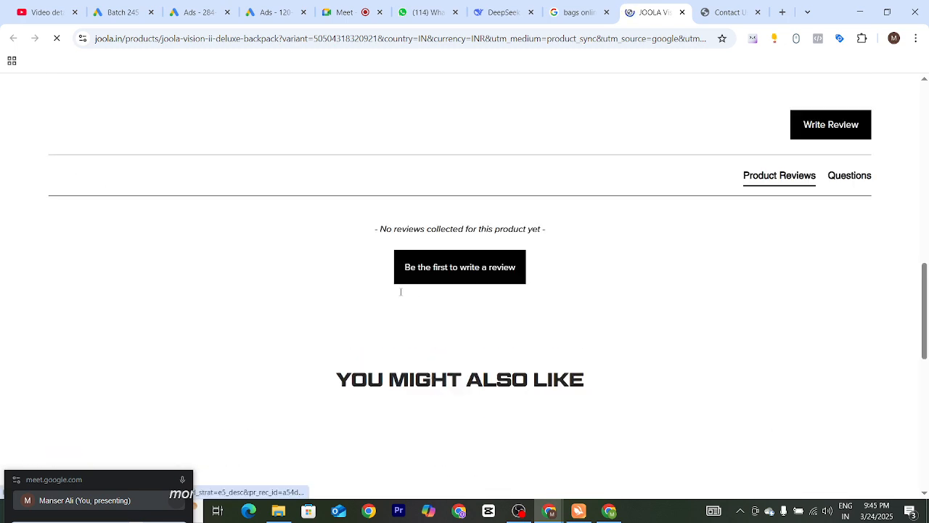
pyautogui.scroll(-5, 432, 318)
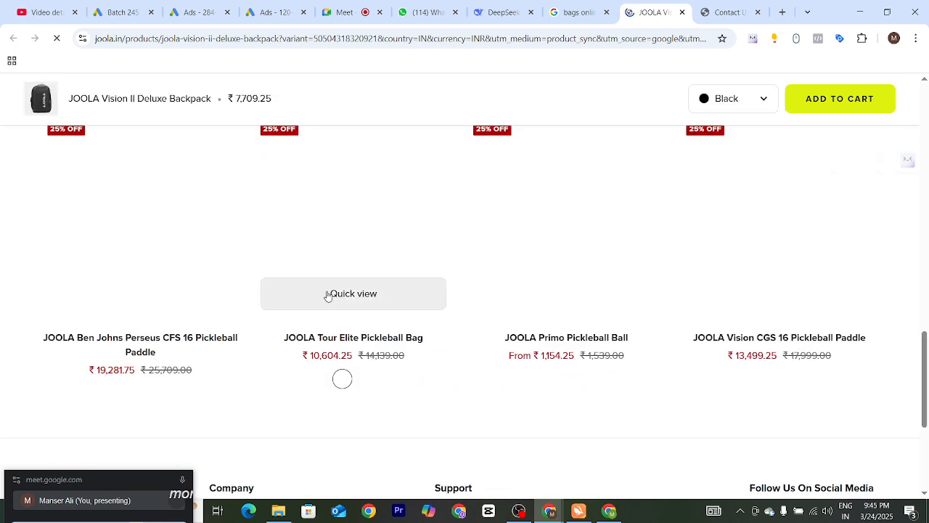
pyautogui.scroll(1, 376, 254)
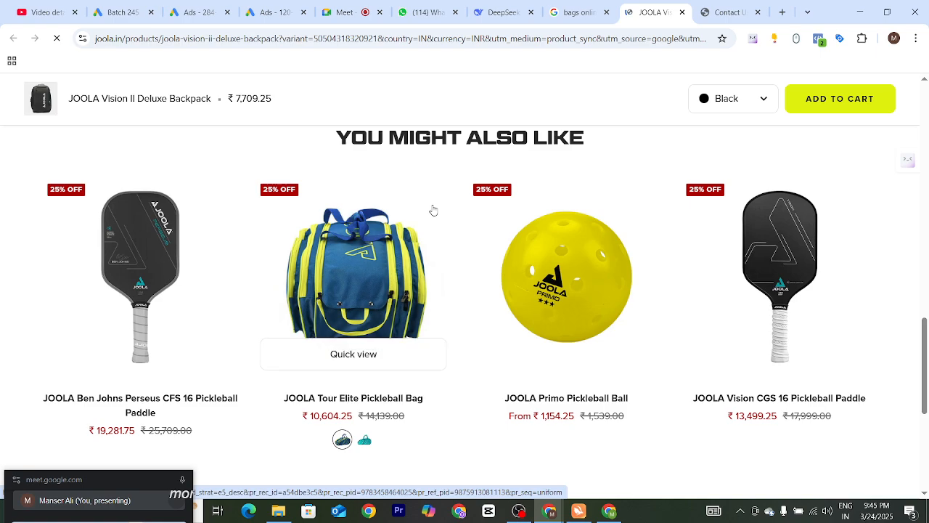
pyautogui.scroll(10, 431, 210)
pyautogui.scroll(-10, 304, 232)
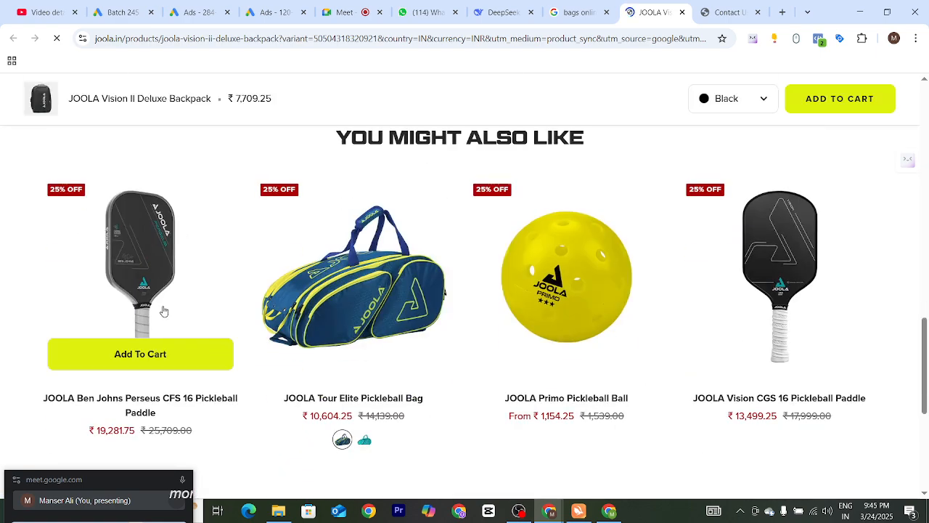
pyautogui.click(147, 267)
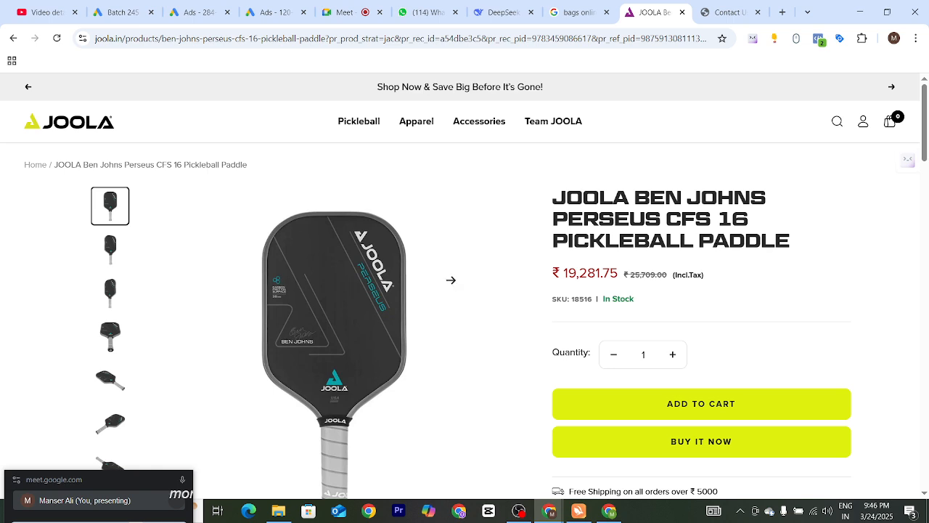
pyautogui.scroll(-3, 421, 282)
pyautogui.scroll(2, 366, 294)
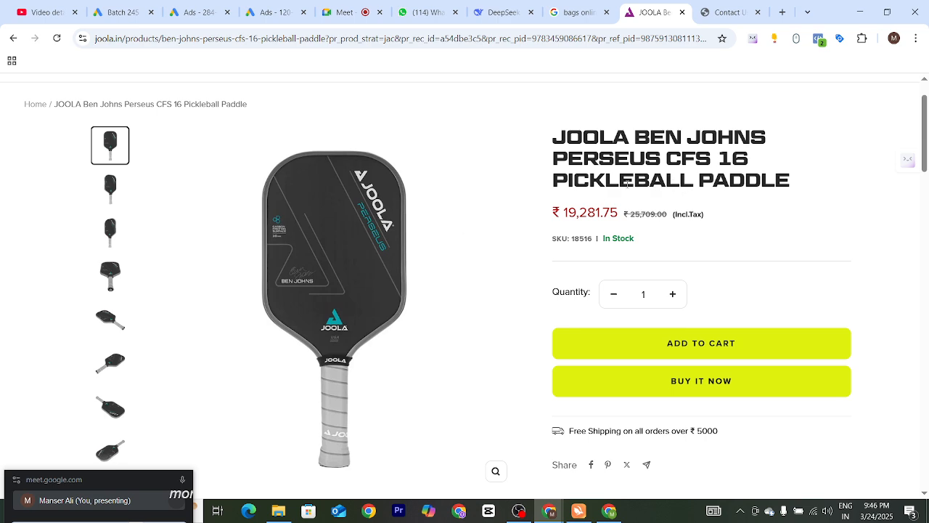
# Return to the Google Ads conversion action details and choose the Data-driven attribution model
pyautogui.click(124, 12)
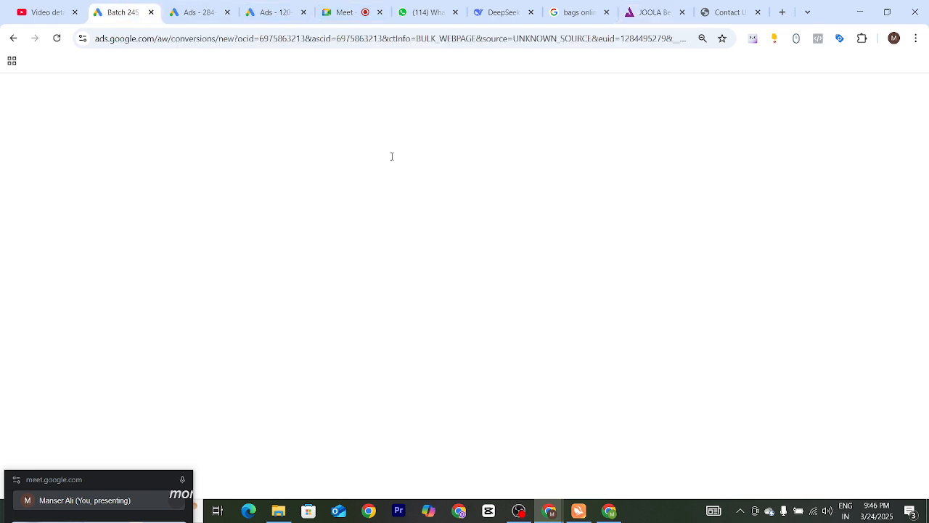
pyautogui.moveTo(450, 280)
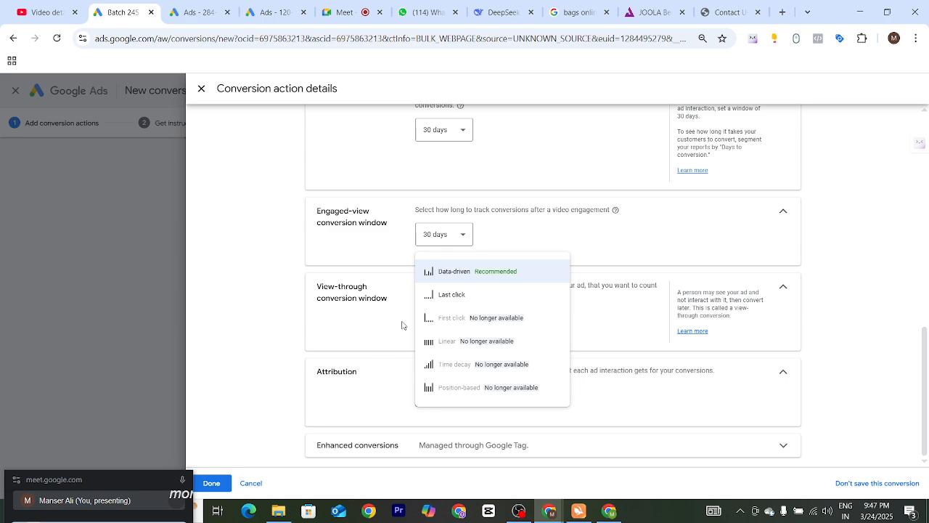
pyautogui.moveTo(439, 301)
pyautogui.click(454, 275)
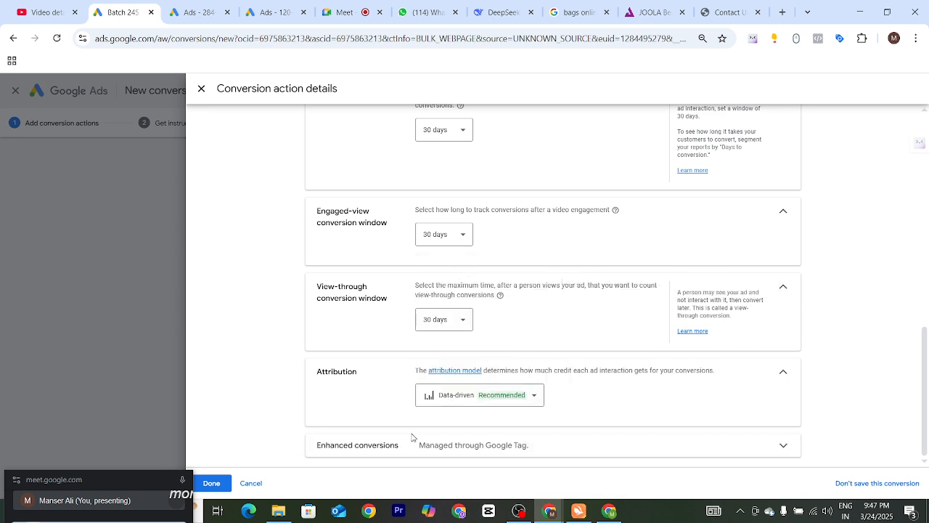
# Expand the Enhanced conversions section and examine its option for this conversion action
pyautogui.click(599, 458)
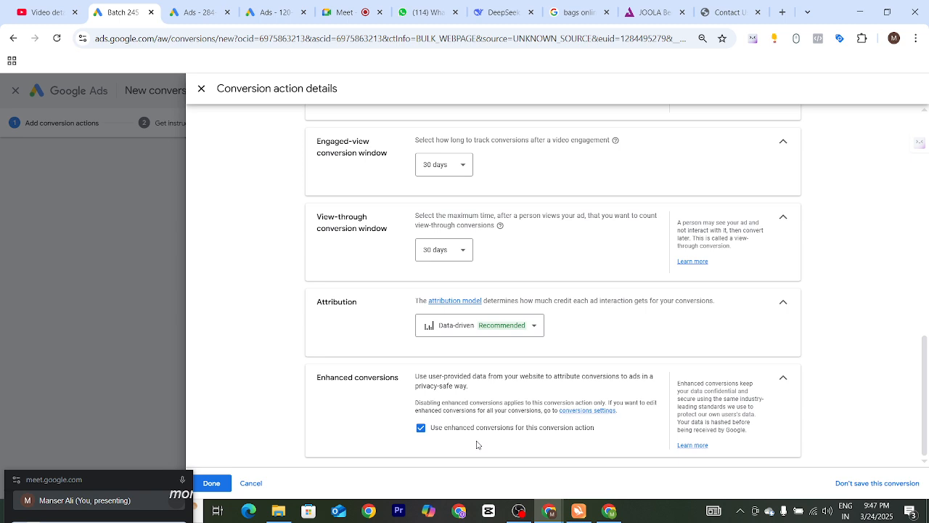
pyautogui.moveTo(313, 379); pyautogui.dragTo(410, 384)
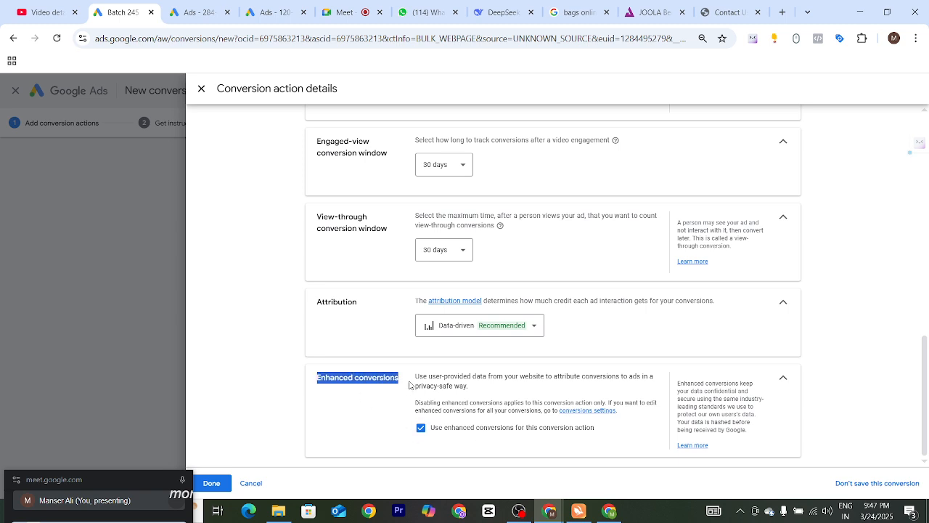
pyautogui.click(389, 415)
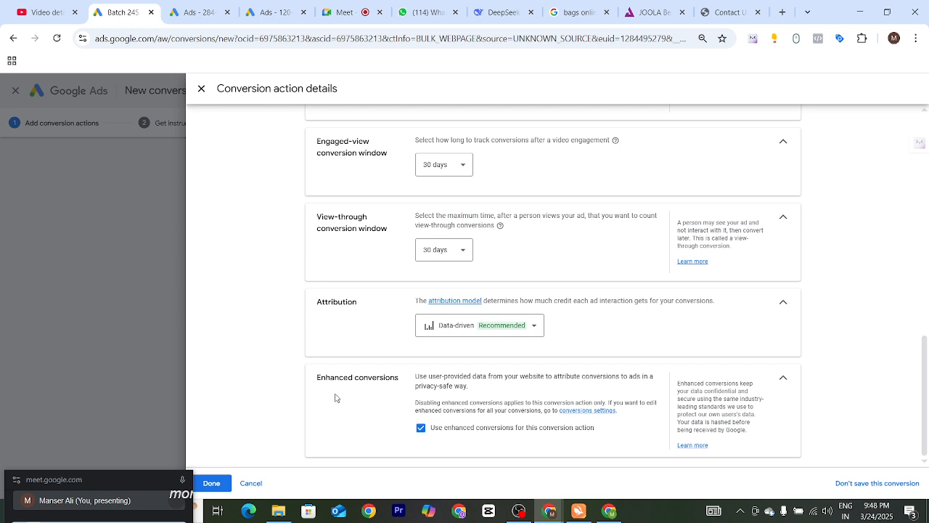
# Review the enhanced conversions setting, accept the conversion action details, and save the "contact us page view" action to continue to its instructions
pyautogui.moveTo(316, 377); pyautogui.dragTo(405, 382)
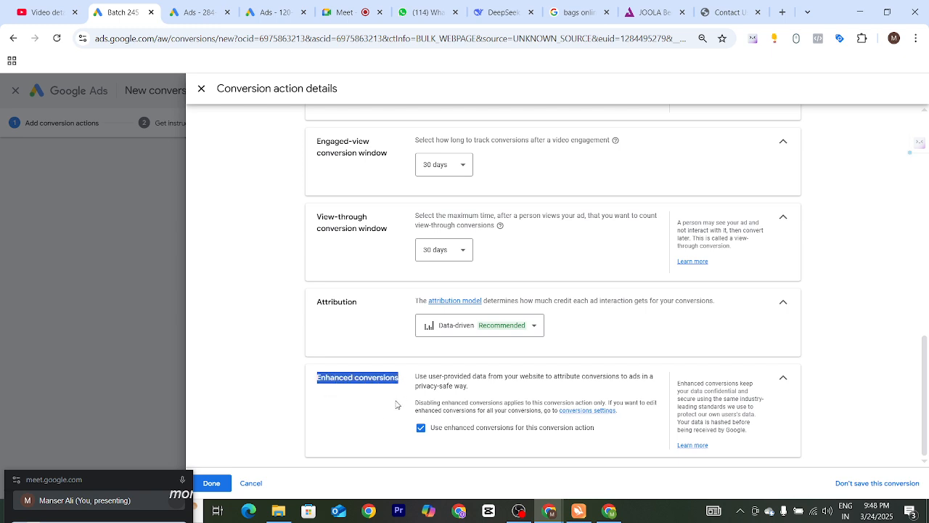
pyautogui.click(395, 404)
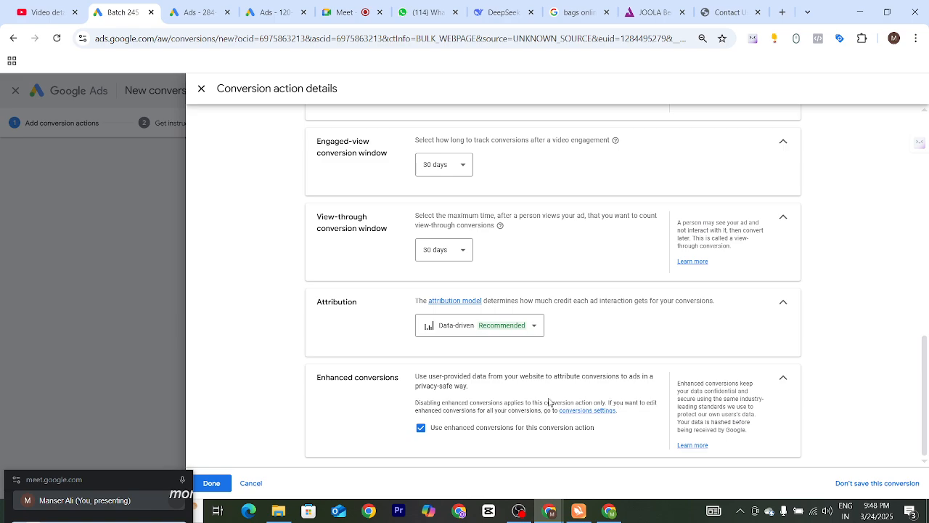
pyautogui.scroll(1, 537, 397)
pyautogui.scroll(10, 535, 395)
pyautogui.scroll(-10, 435, 435)
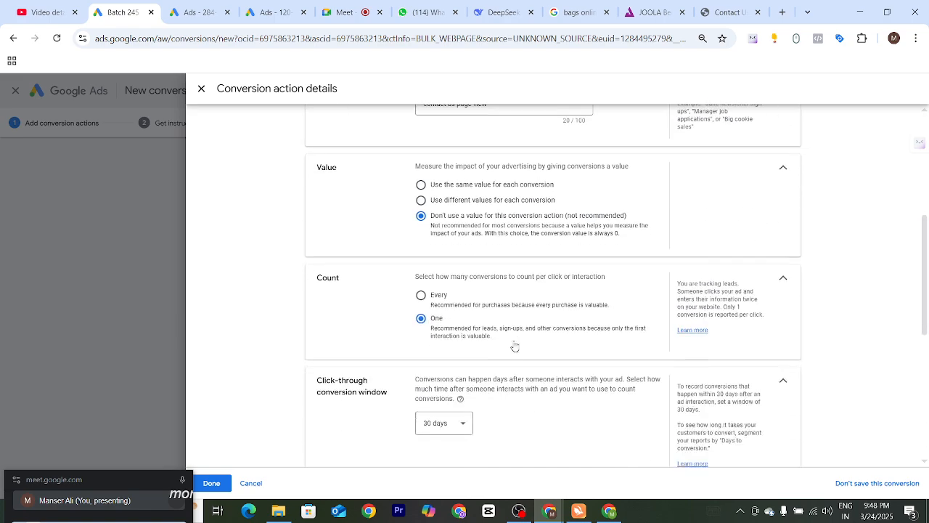
pyautogui.click(213, 484)
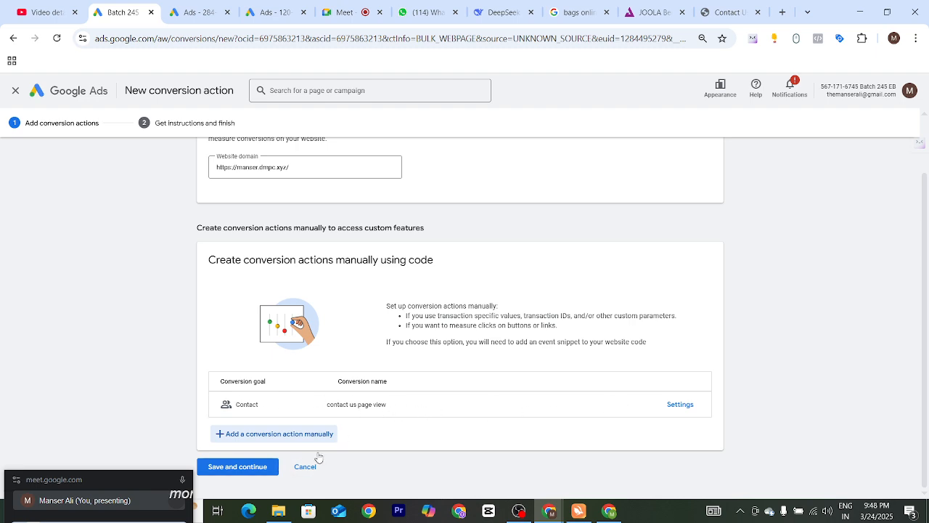
pyautogui.click(246, 474)
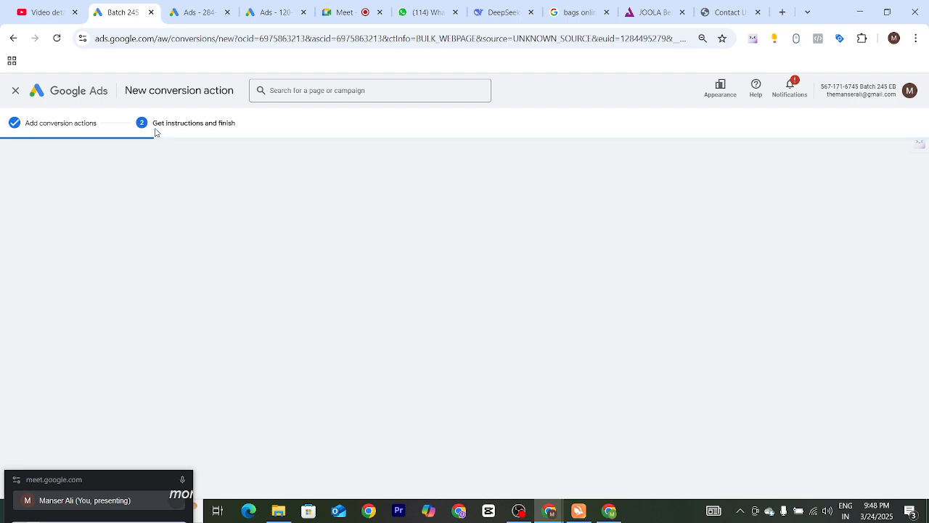
# Review the Get instructions and finish stage and show the Google Tag Manager setup instructions for the conversion action
pyautogui.moveTo(155, 133); pyautogui.dragTo(238, 131)
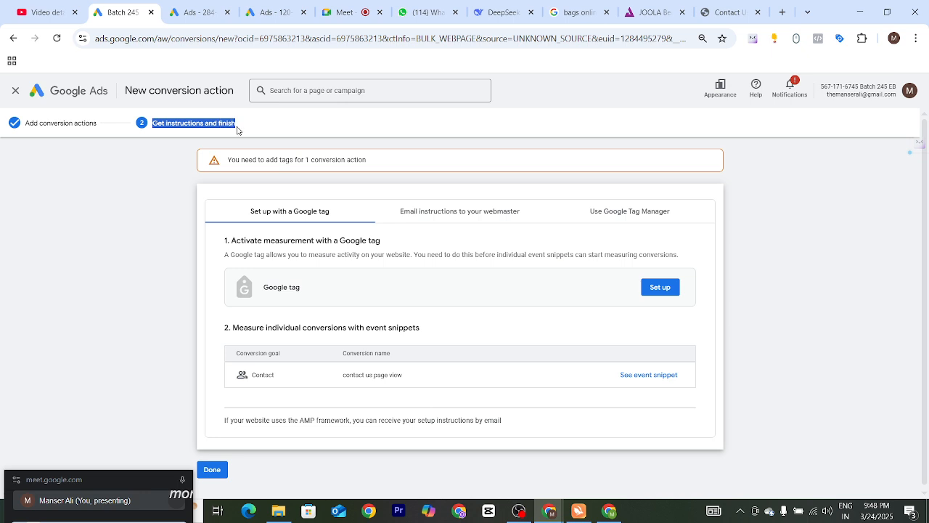
pyautogui.moveTo(21, 128); pyautogui.dragTo(94, 134)
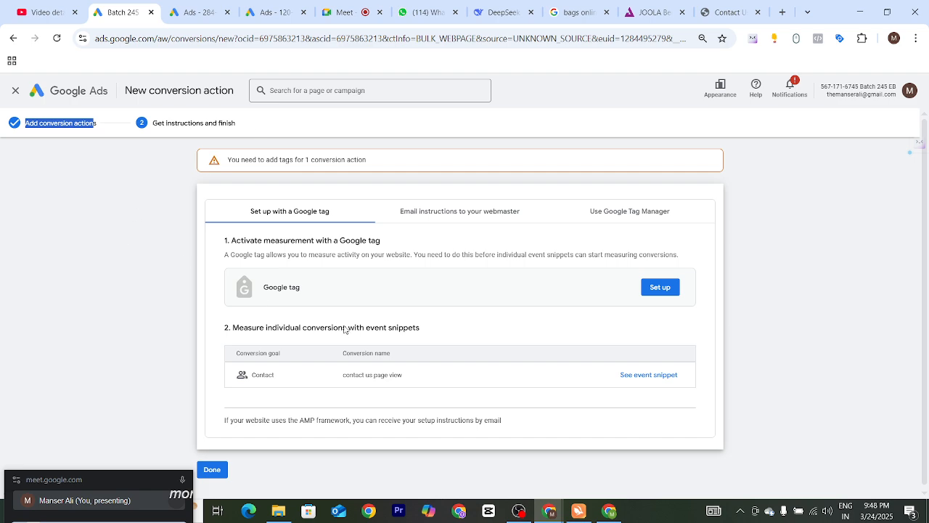
pyautogui.click(318, 371)
pyautogui.scroll(-1, 321, 369)
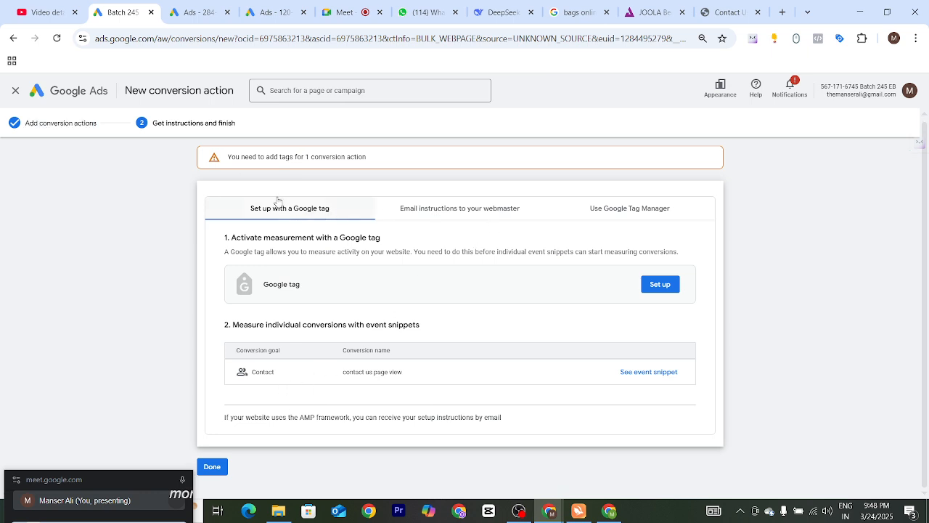
pyautogui.moveTo(154, 128); pyautogui.dragTo(246, 128)
pyautogui.click(145, 215)
pyautogui.click(602, 209)
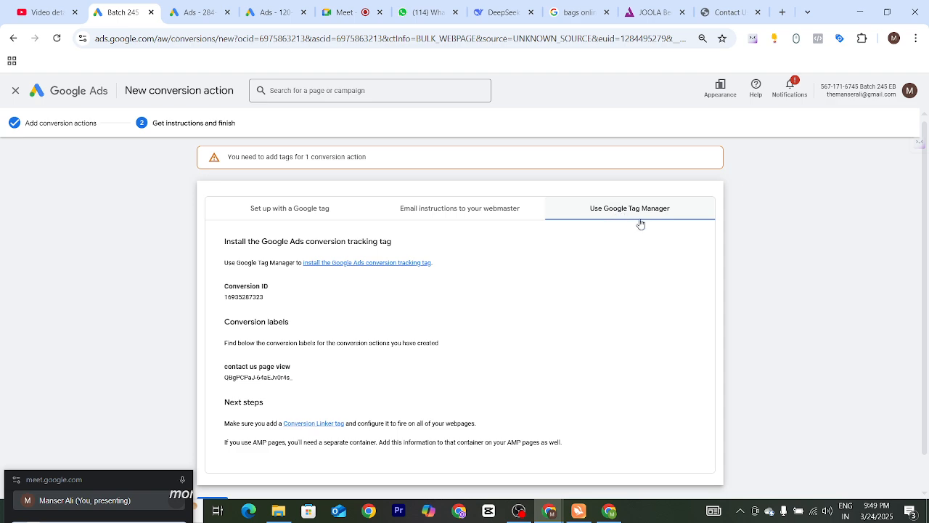
# Examine the conversion ID and the conversion label given for "contact us page view"
pyautogui.moveTo(222, 287); pyautogui.dragTo(266, 298)
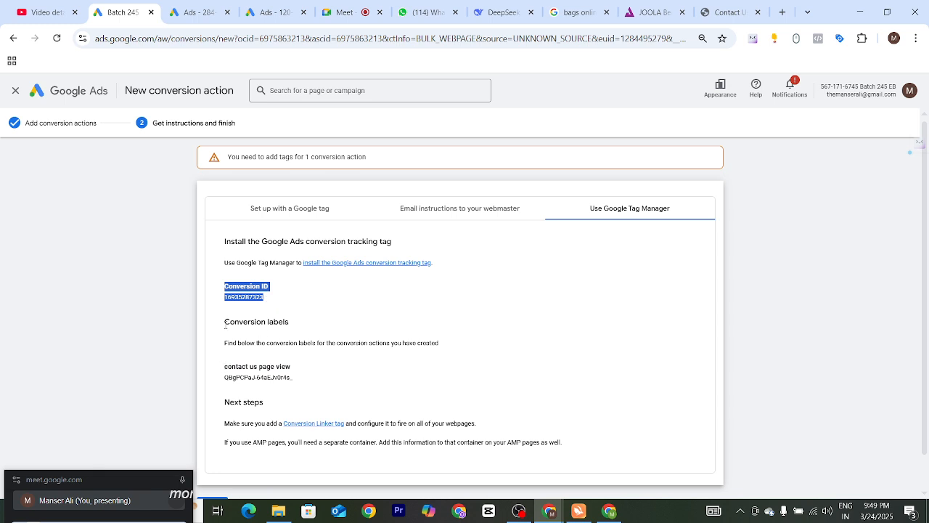
pyautogui.moveTo(225, 324); pyautogui.dragTo(299, 325)
pyautogui.moveTo(222, 365); pyautogui.dragTo(294, 390)
pyautogui.click(305, 380)
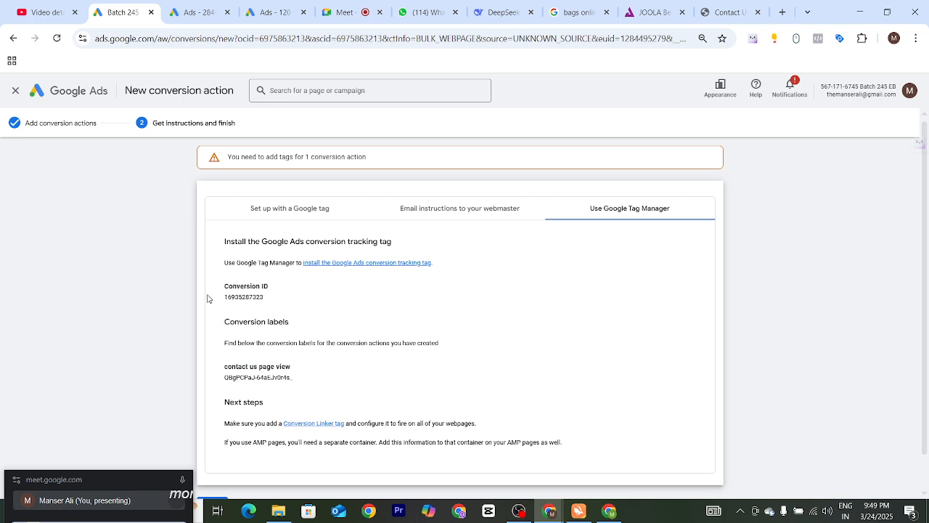
pyautogui.moveTo(208, 298); pyautogui.dragTo(265, 319)
pyautogui.moveTo(224, 382); pyautogui.dragTo(311, 388)
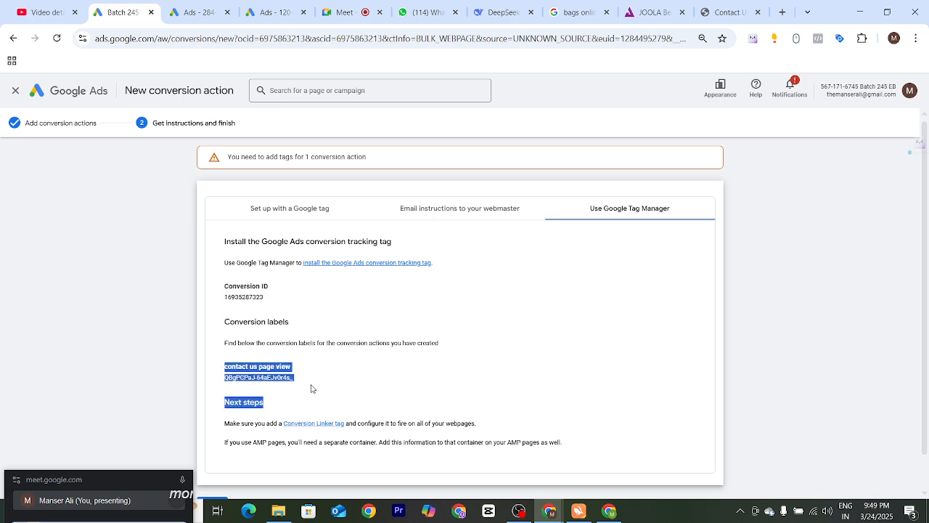
pyautogui.click(317, 373)
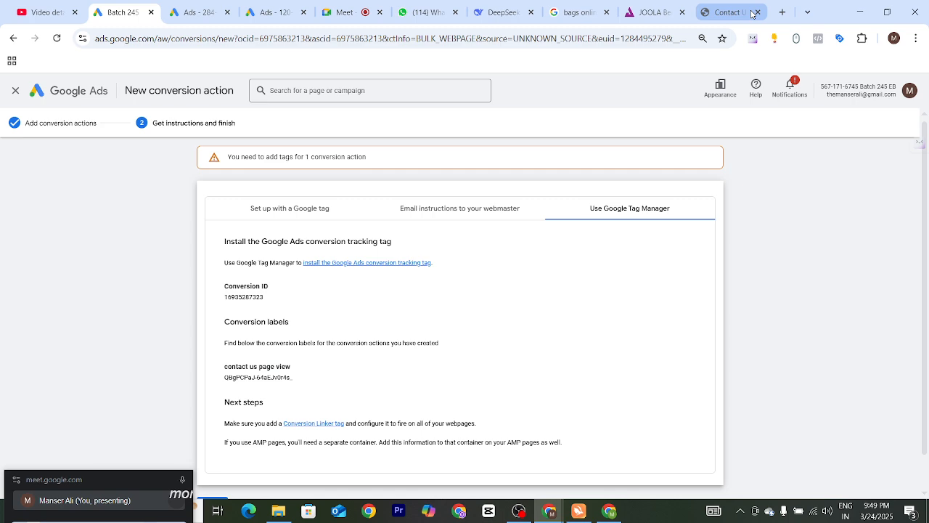
# Open Google Tag Manager's accounts overview in a new browser tab
pyautogui.click(782, 14)
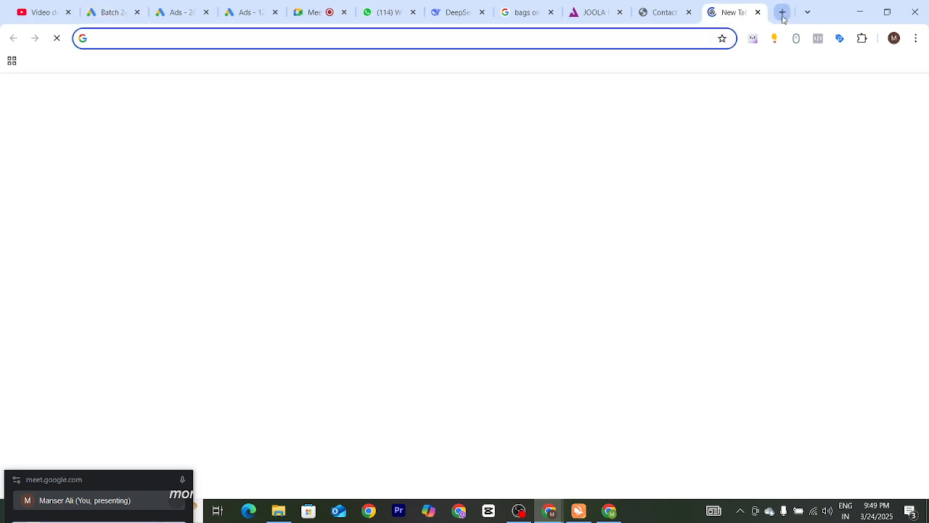
pyautogui.write('goo')
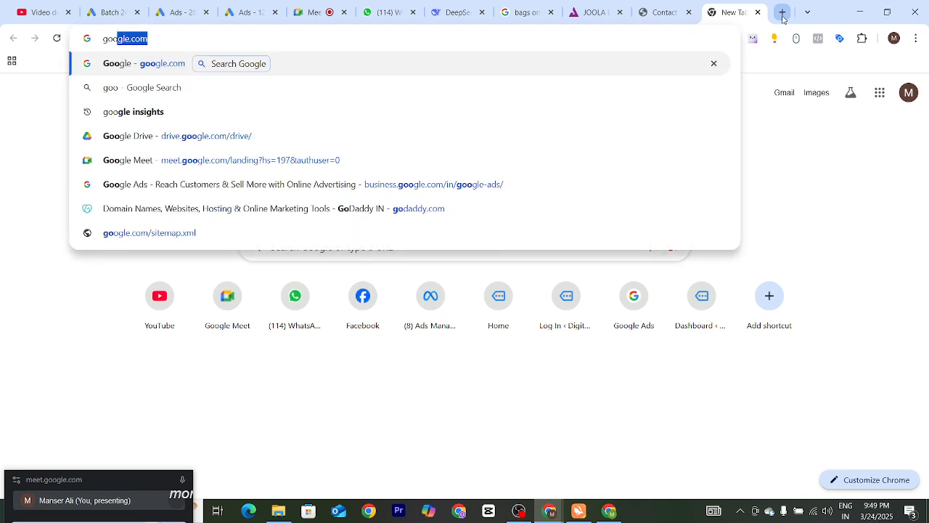
pyautogui.press('BackSpace')
pyautogui.press('BackSpace')
pyautogui.press('BackSpace')
pyautogui.press('BackSpace')
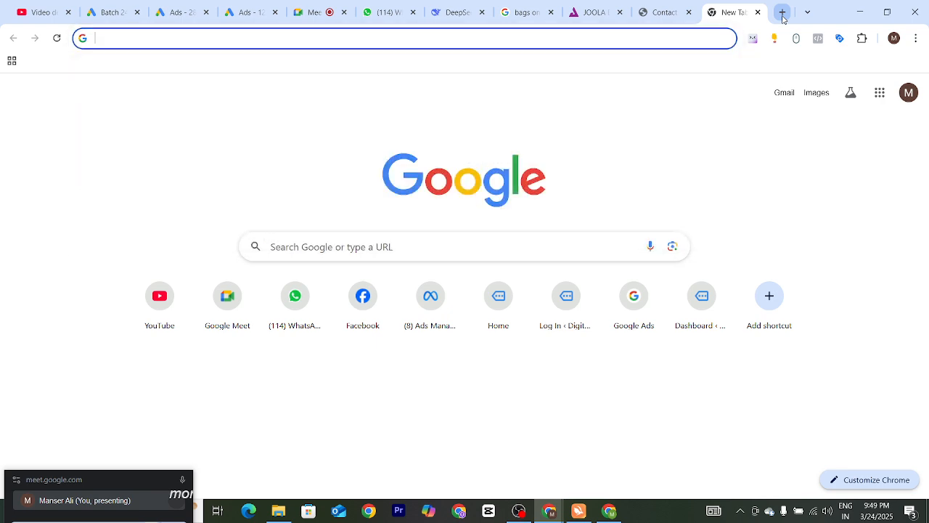
pyautogui.write('ta')
pyautogui.press('Return')
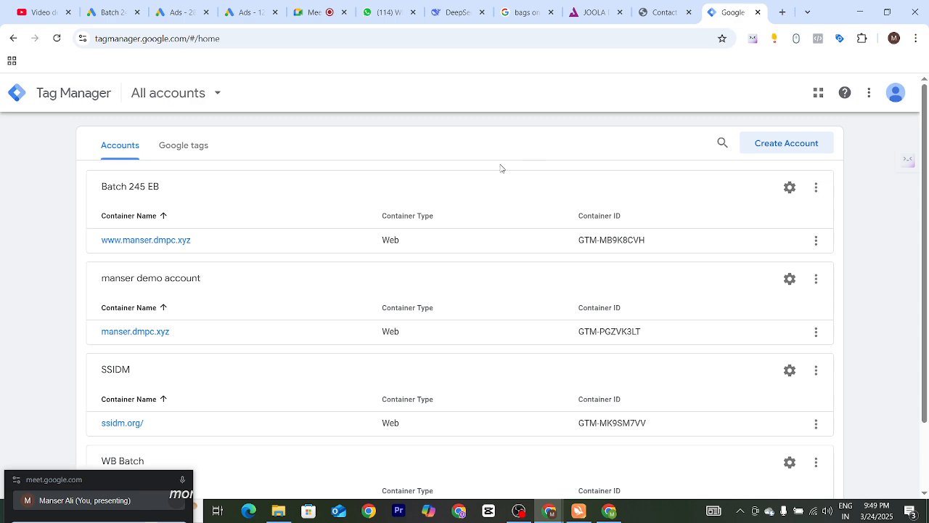
# Open the WB Batch account's web container and show its list of tags
pyautogui.scroll(-2, 185, 315)
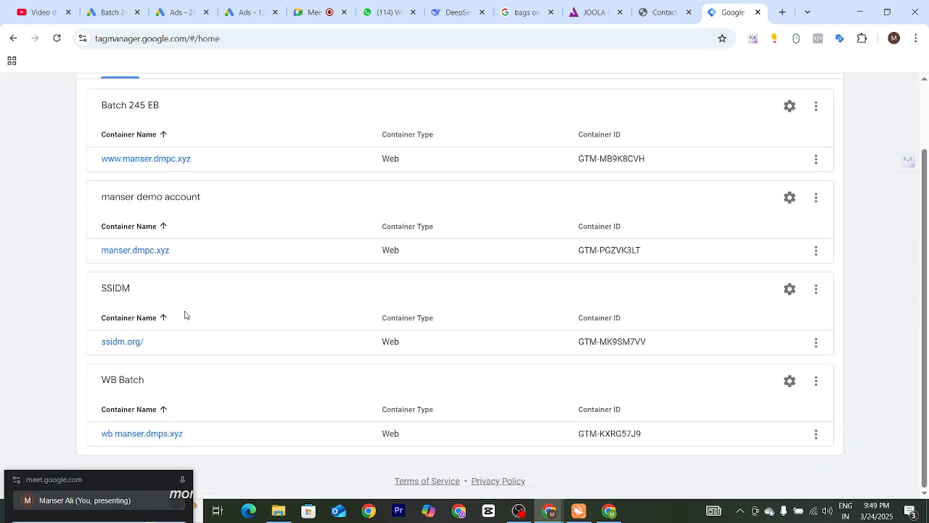
pyautogui.click(142, 440)
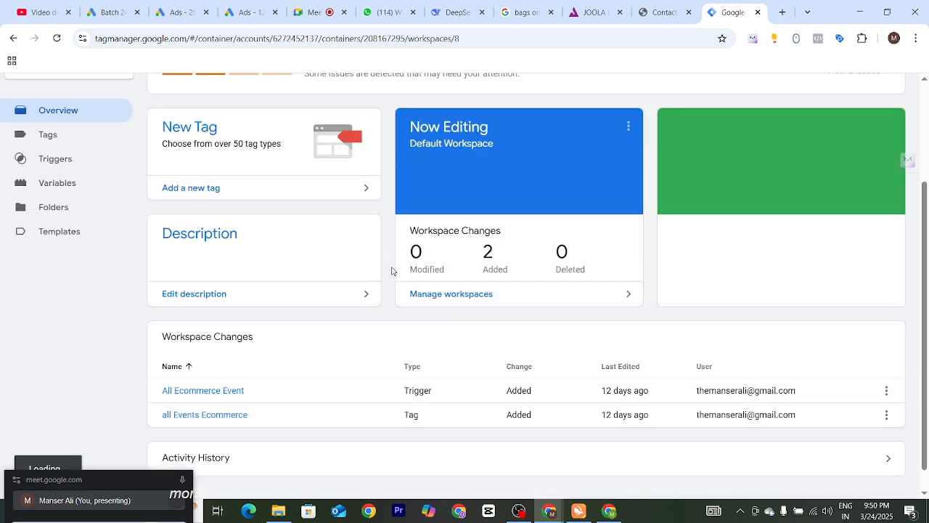
pyautogui.scroll(-1, 394, 274)
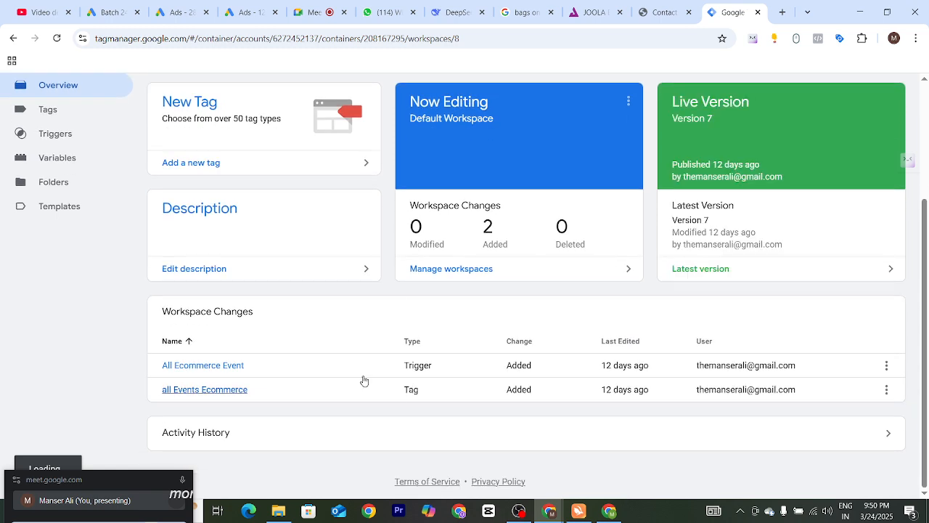
pyautogui.click(48, 111)
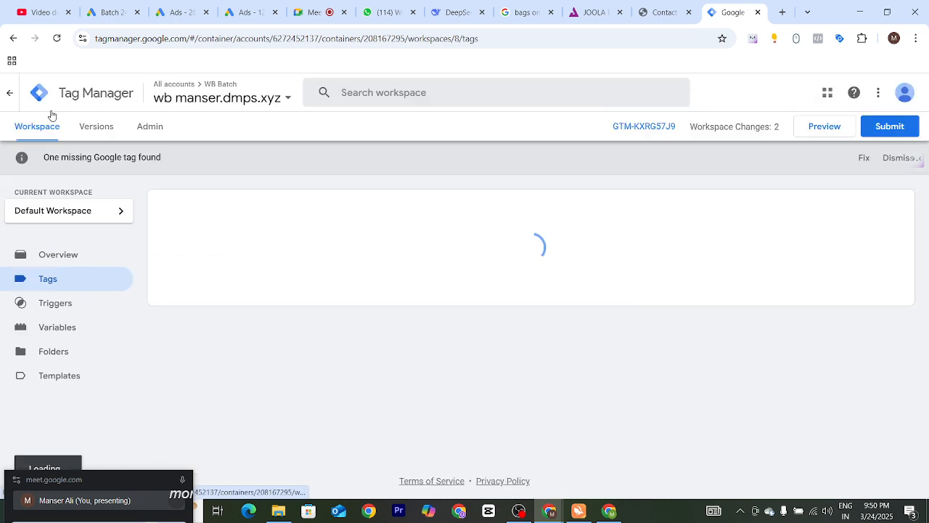
pyautogui.scroll(-1, 305, 289)
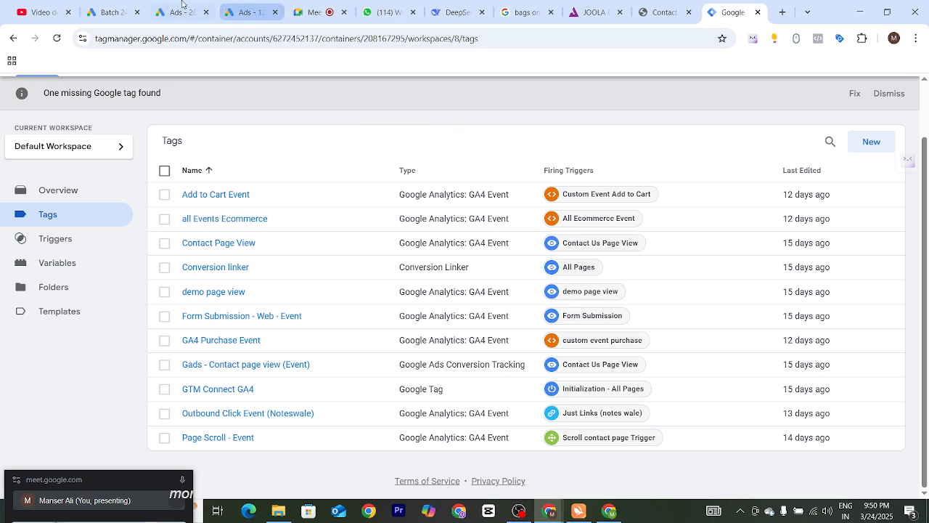
# Switch back to Google Ads and read the Tag Manager instructions, including the Conversion Linker tag requirement
pyautogui.click(113, 12)
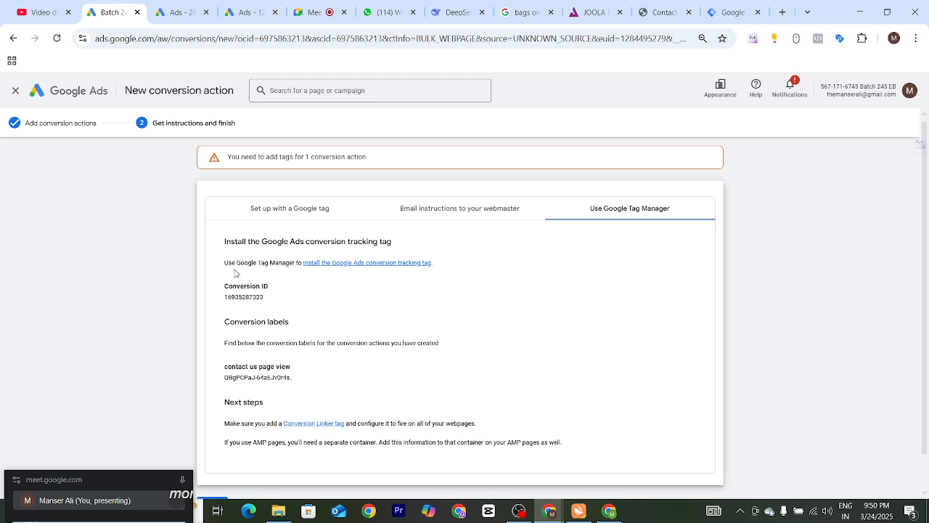
pyautogui.moveTo(220, 268); pyautogui.dragTo(440, 266)
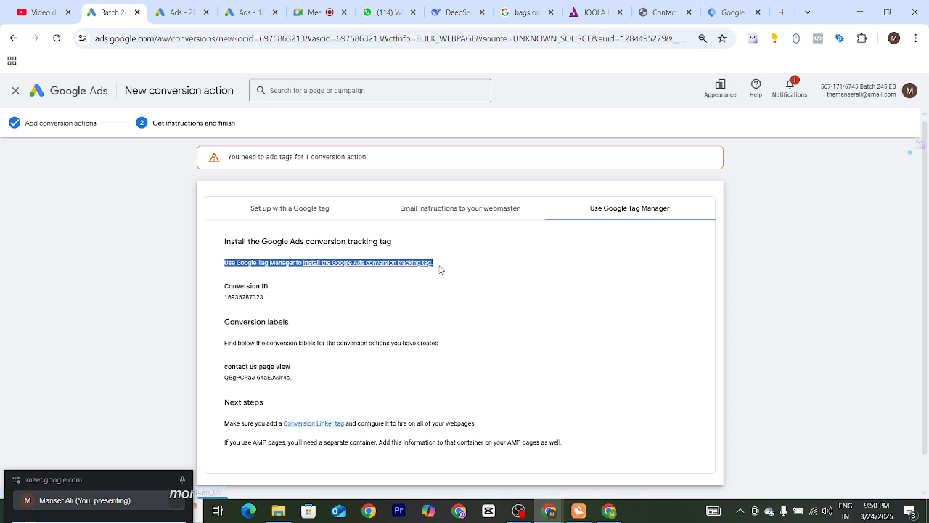
pyautogui.click(399, 271)
pyautogui.scroll(-1, 410, 297)
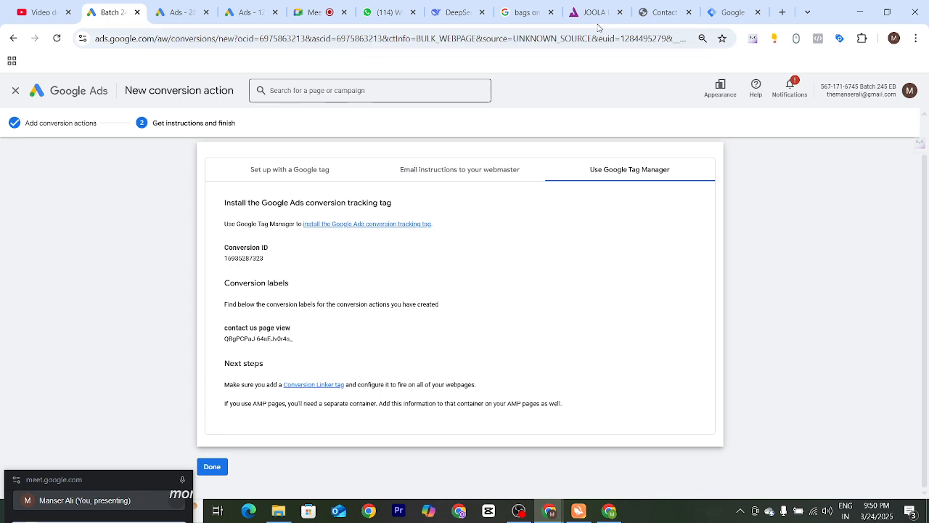
# Return to Tag Manager and create a new tag named "Conversion linker all pages"
pyautogui.click(717, 20)
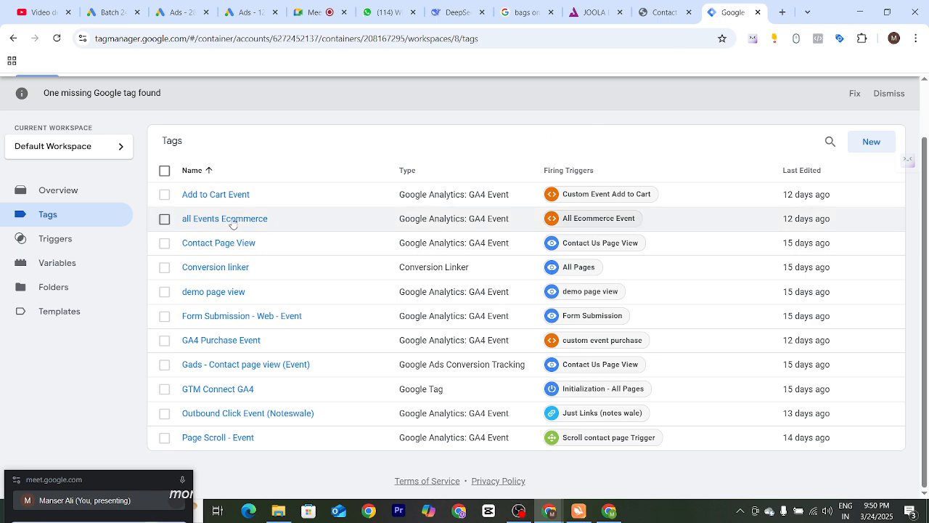
pyautogui.click(866, 147)
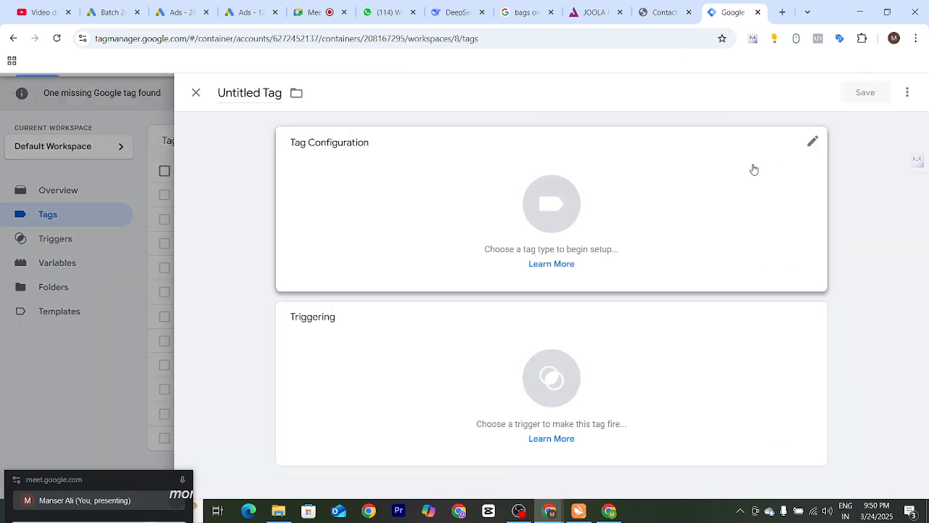
pyautogui.click(250, 94)
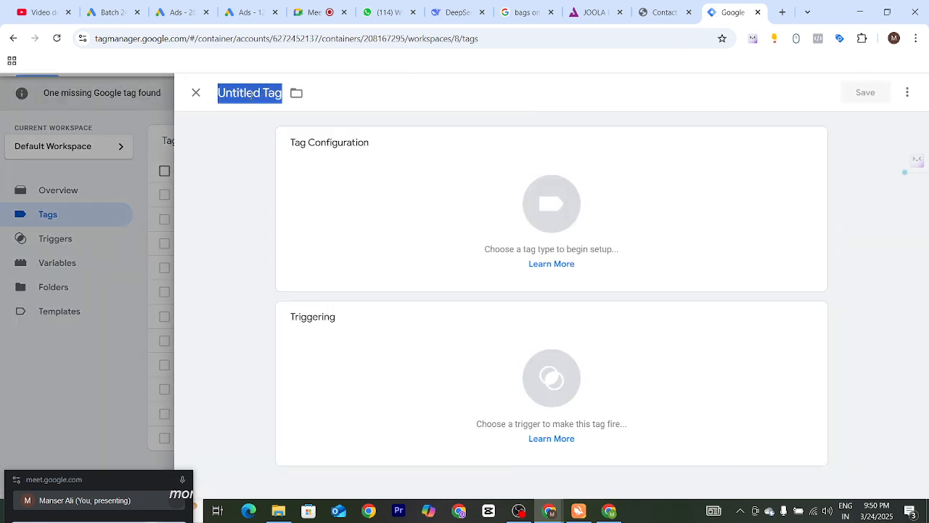
pyautogui.write('Conv')
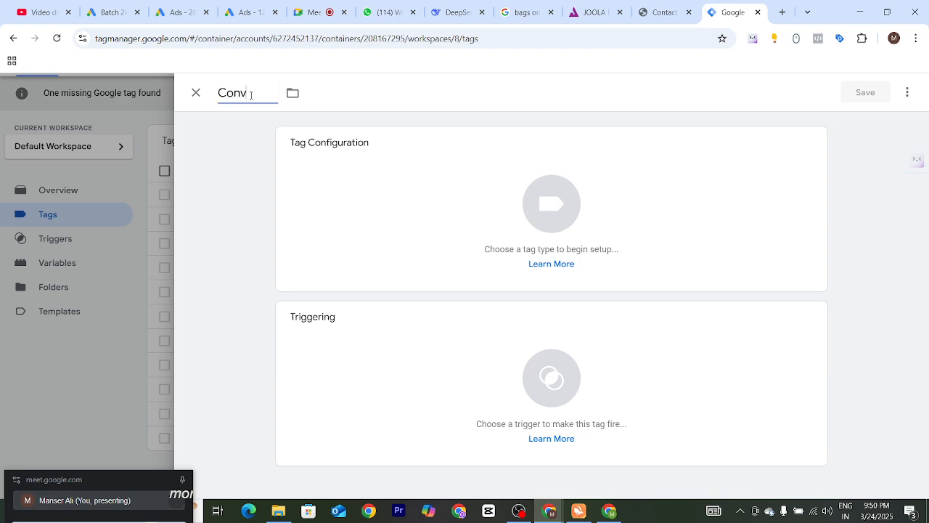
pyautogui.write('ersion linker')
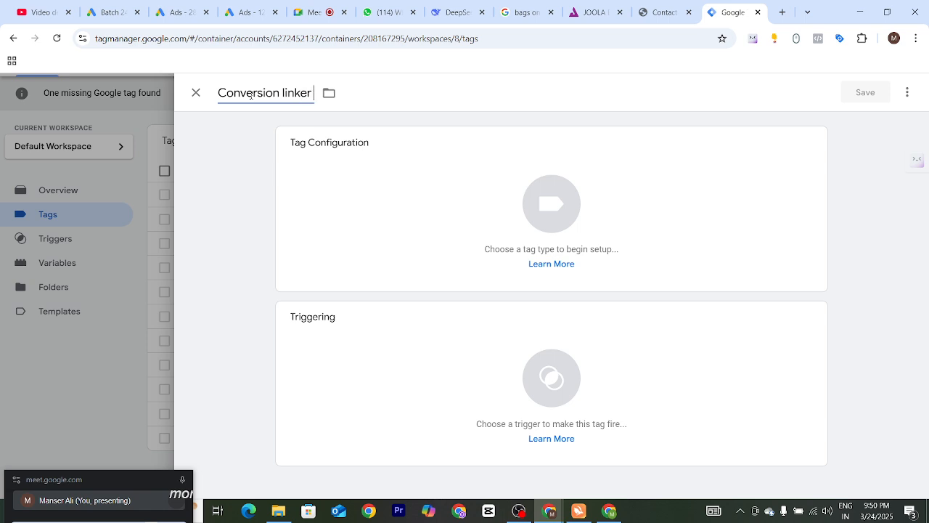
pyautogui.write(' all pages')
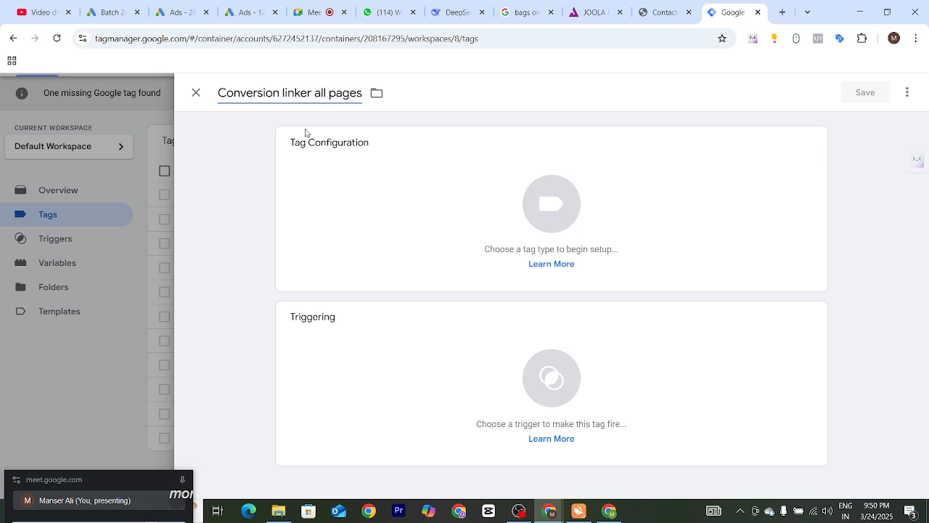
# Set the tag type to Conversion Linker and assign the All Pages page view trigger to the tag
pyautogui.click(604, 243)
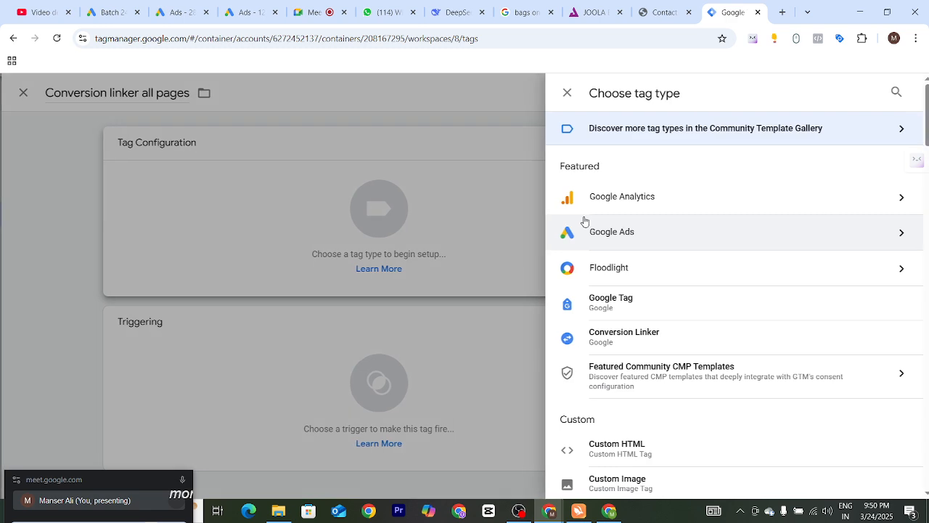
pyautogui.click(625, 340)
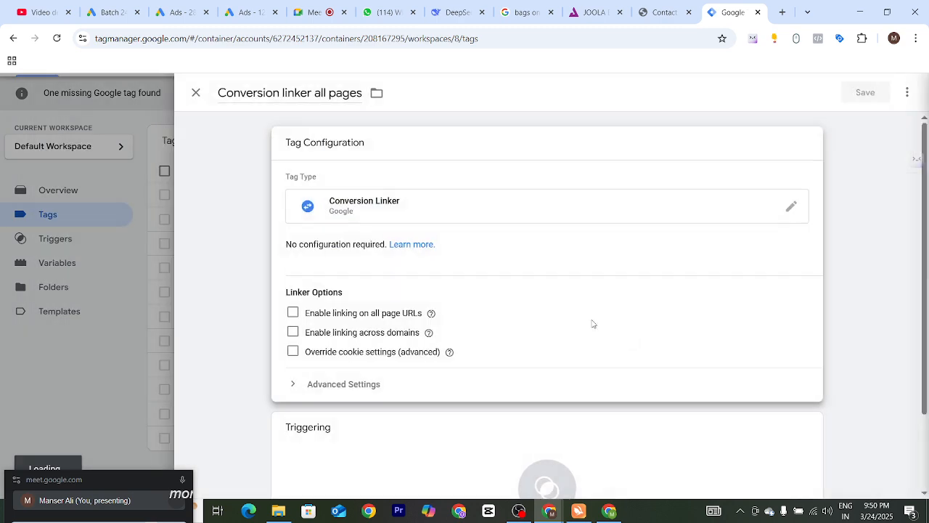
pyautogui.scroll(-2, 406, 336)
pyautogui.click(396, 404)
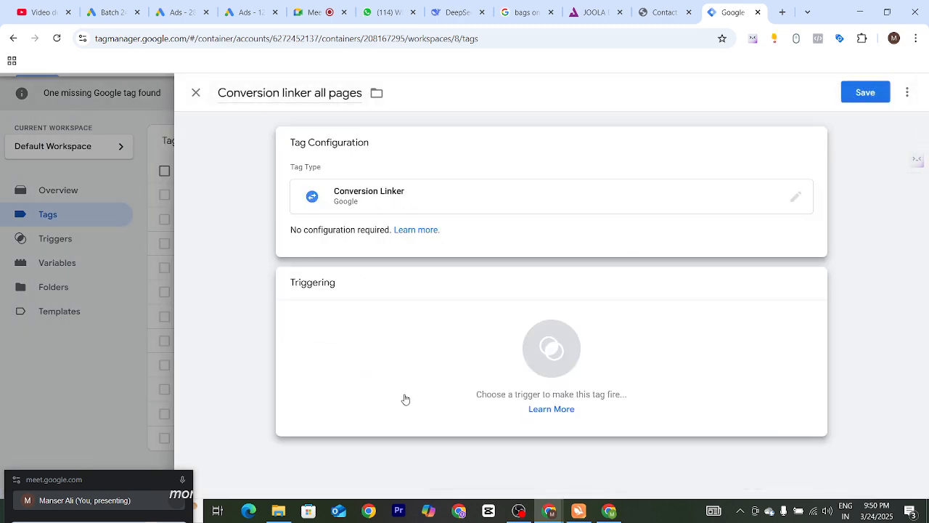
pyautogui.click(253, 172)
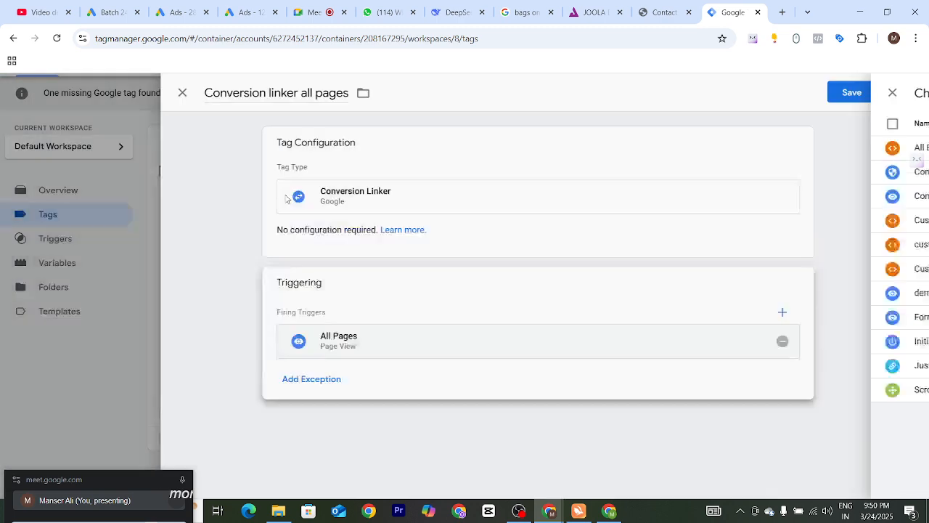
# Save the Conversion Linker tag and check it in the container's list of tags
pyautogui.click(867, 93)
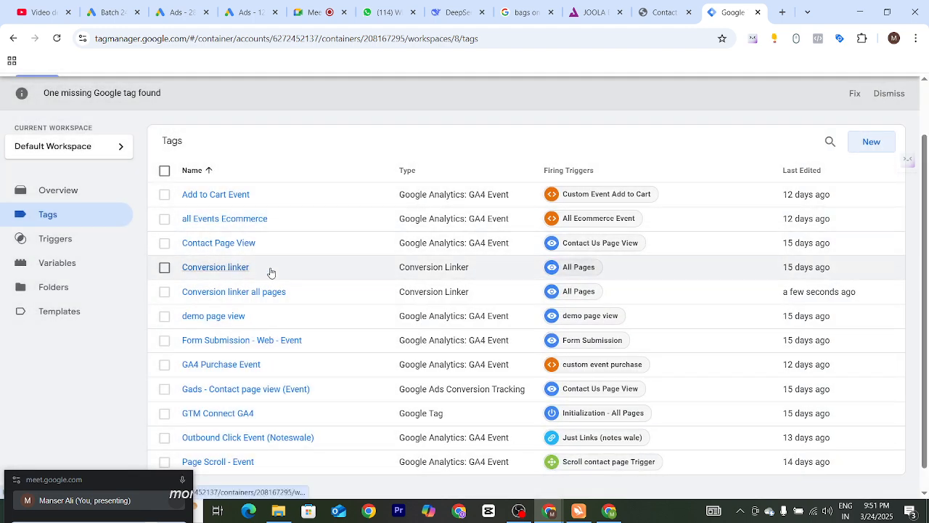
pyautogui.scroll(-1, 276, 280)
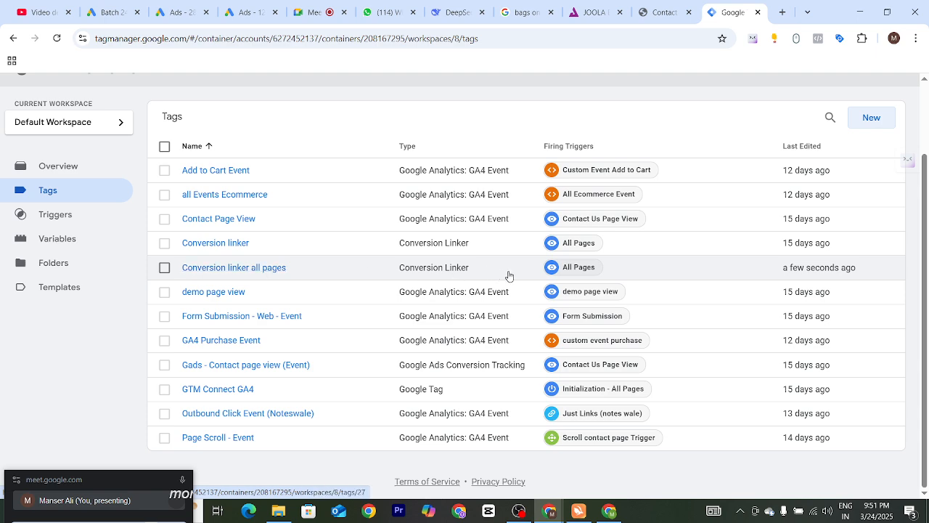
pyautogui.scroll(2, 595, 222)
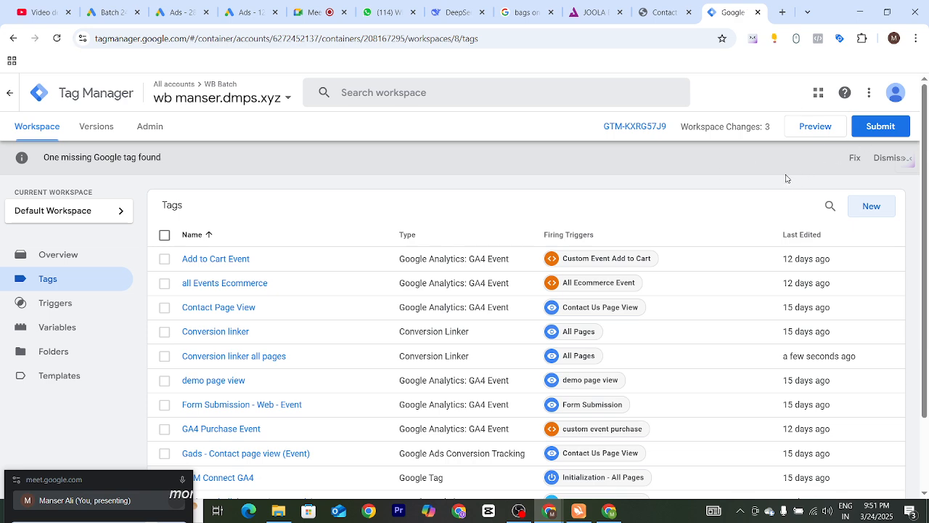
# Switch to Google Ads and review the conversion ID and the label of the "contact us page view" conversion action
pyautogui.click(110, 13)
pyautogui.moveTo(220, 259); pyautogui.dragTo(261, 283)
pyautogui.moveTo(224, 328); pyautogui.dragTo(263, 331)
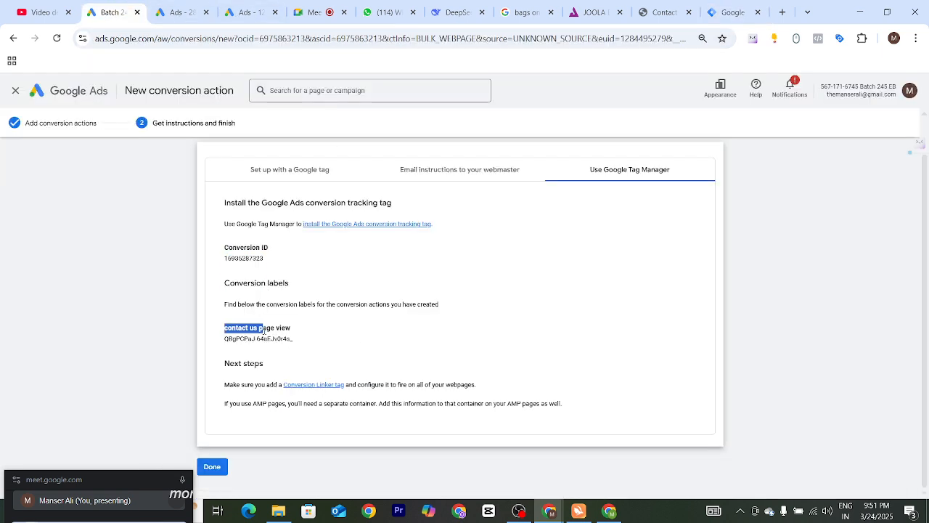
# Return to Tag Manager and create a new tag named "GAads - Conversion Contact page view"
pyautogui.click(729, 13)
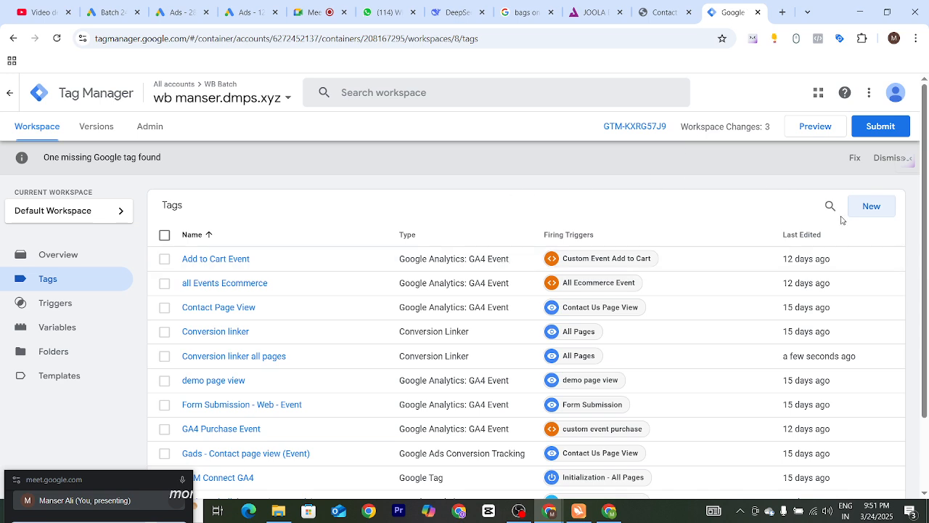
pyautogui.click(873, 209)
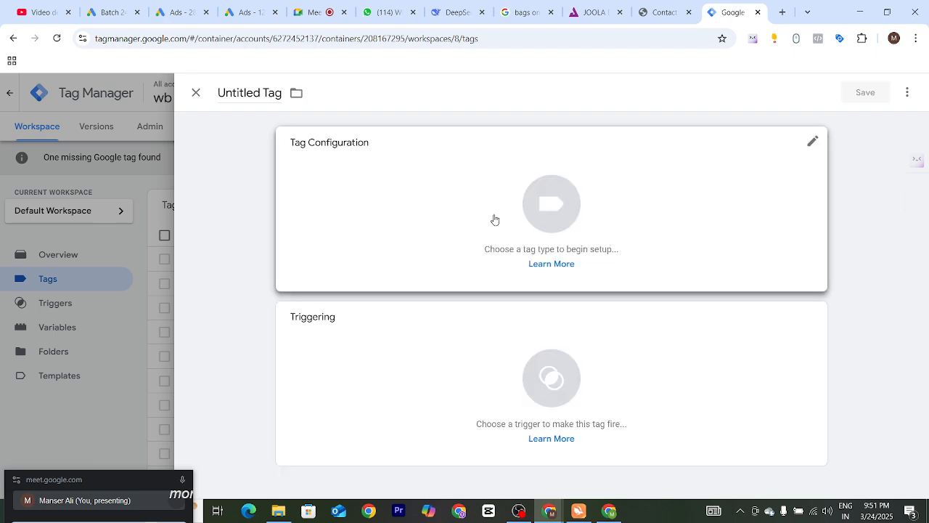
pyautogui.tripleClick(249, 92)
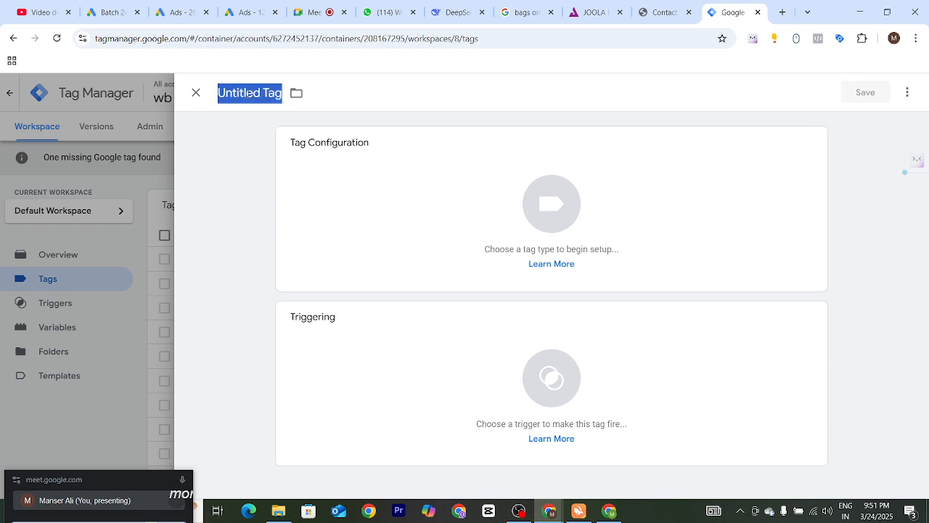
pyautogui.write('GA')
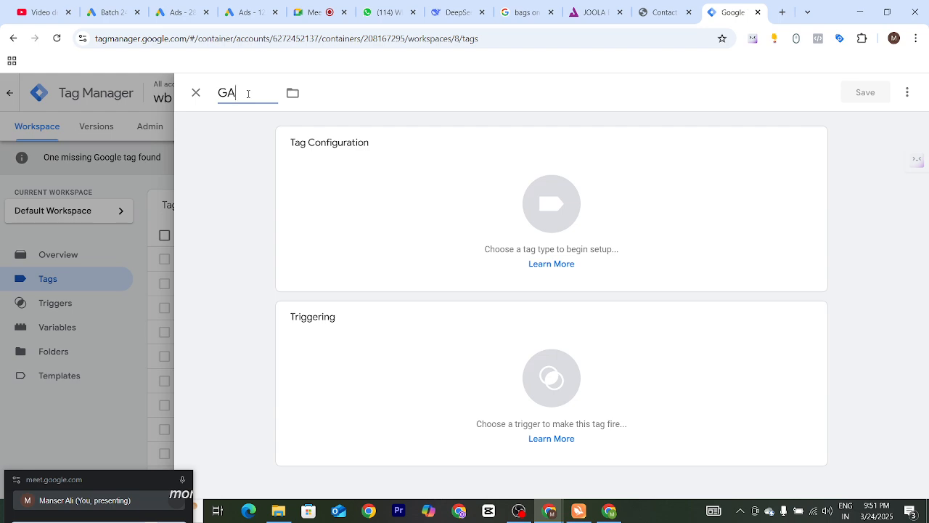
pyautogui.write(' - Conversion')
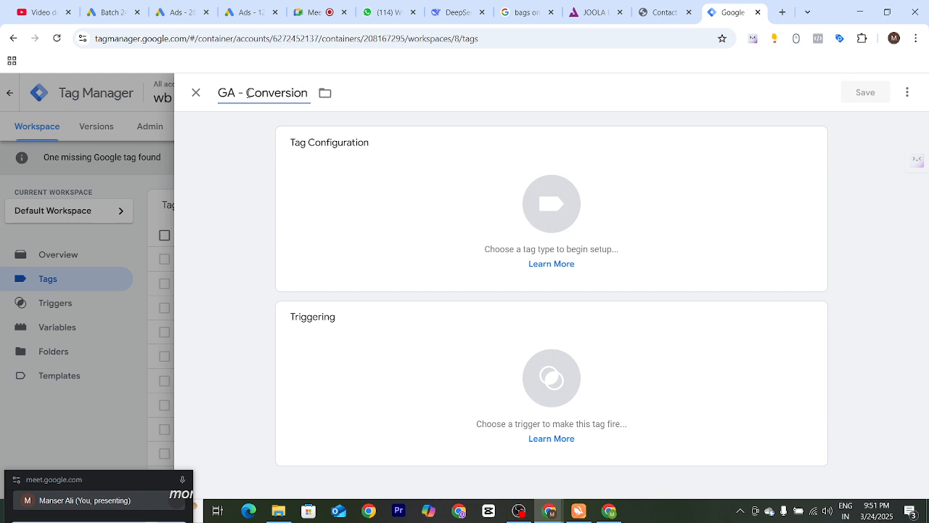
pyautogui.write(' Contact')
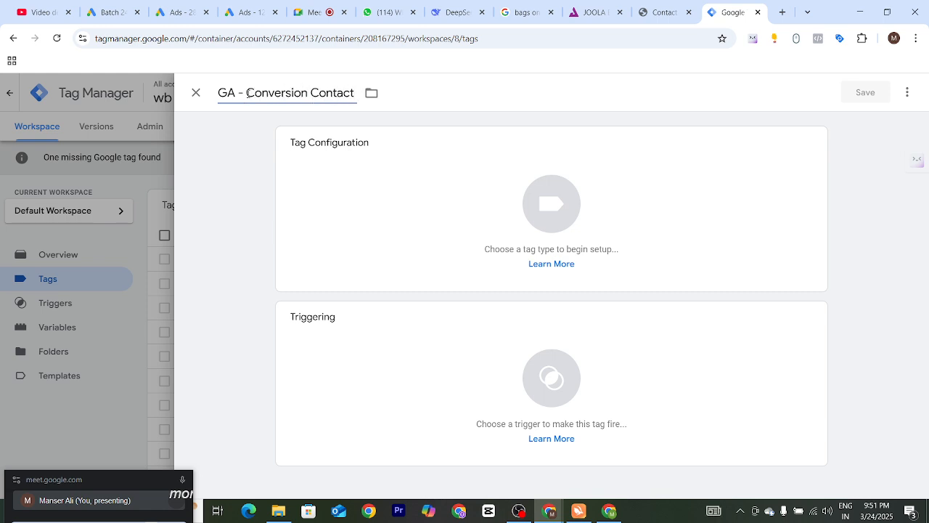
pyautogui.write(' page view')
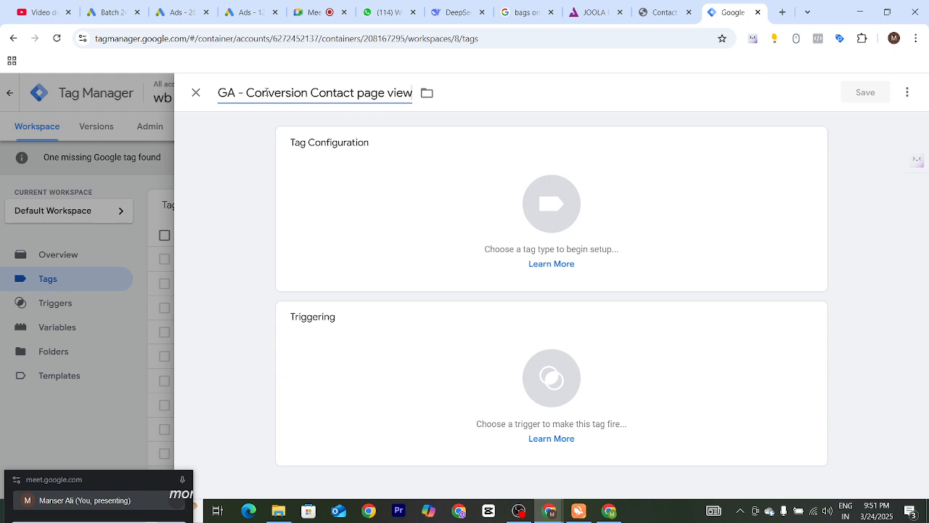
pyautogui.click(235, 93)
pyautogui.write('ads')
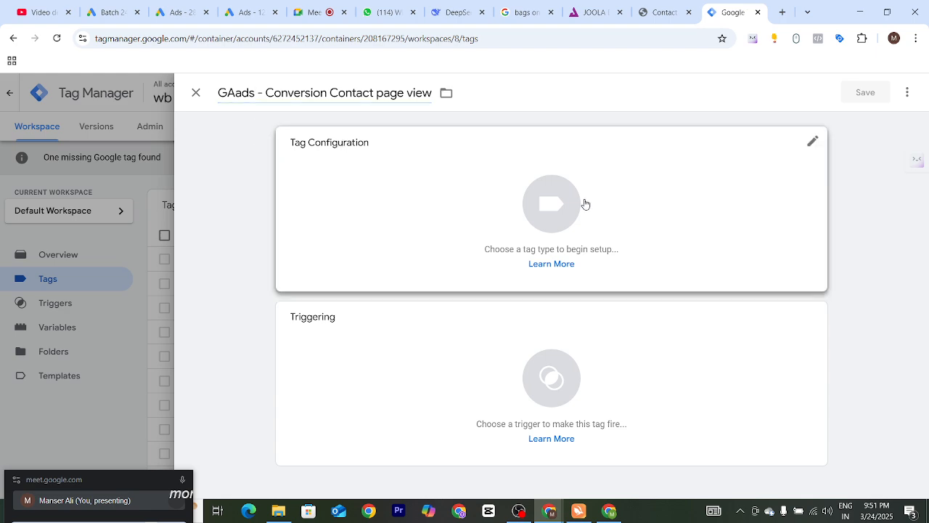
# Set the tag type to Google Ads Conversion Tracking and locate its Conversion ID and Conversion Label fields
pyautogui.click(755, 176)
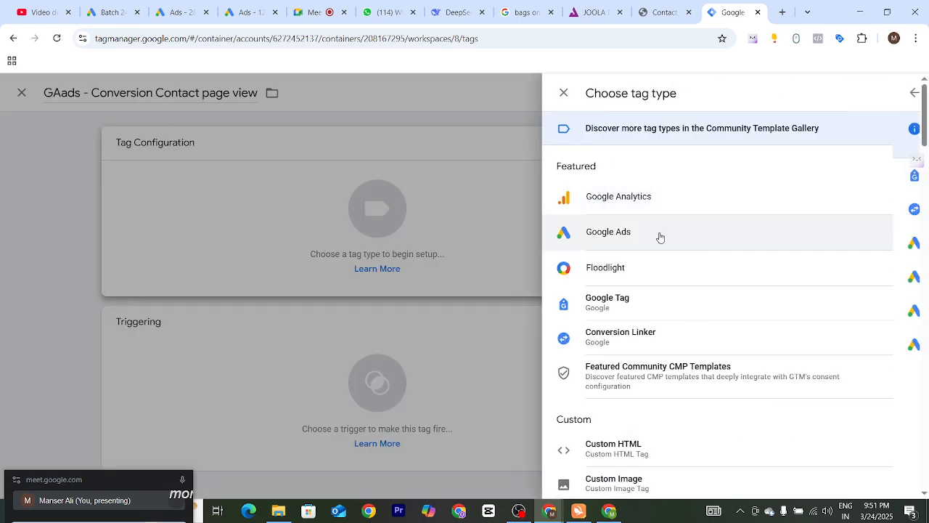
pyautogui.click(659, 235)
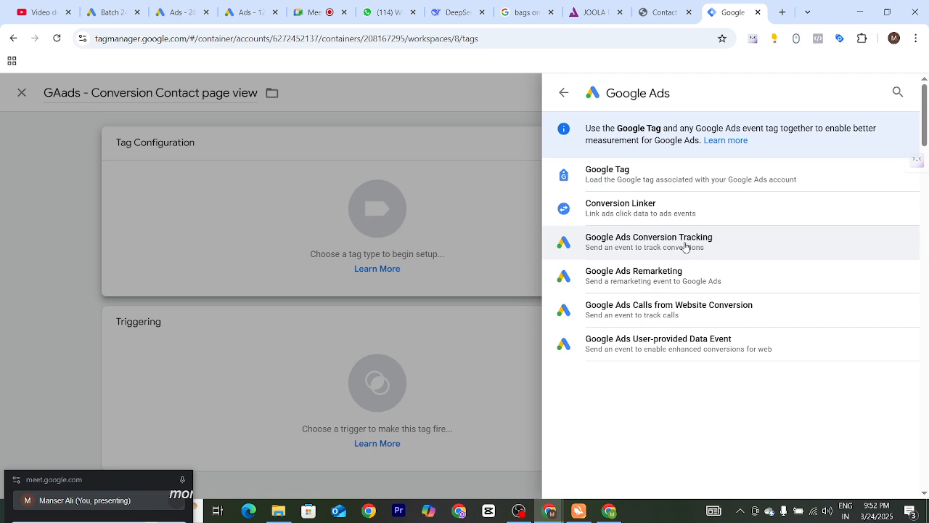
pyautogui.click(685, 246)
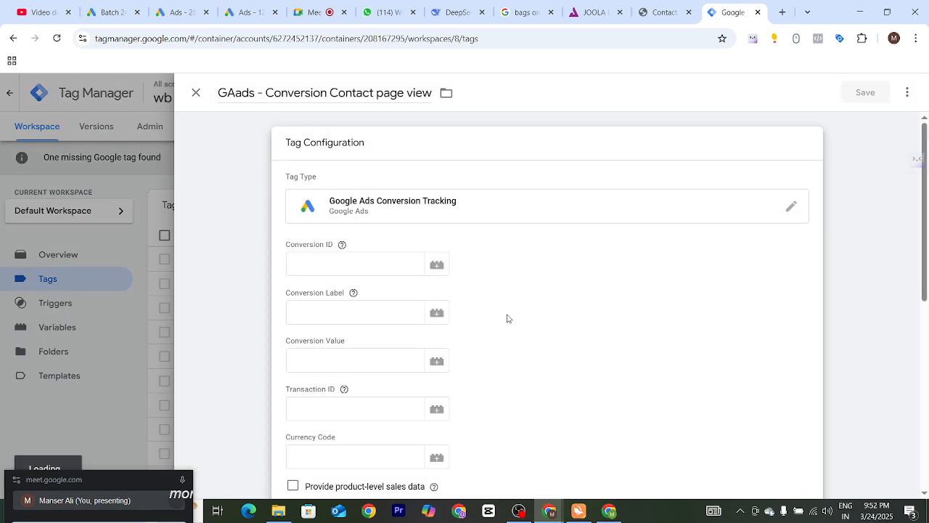
pyautogui.moveTo(283, 247); pyautogui.dragTo(329, 245)
pyautogui.click(284, 246)
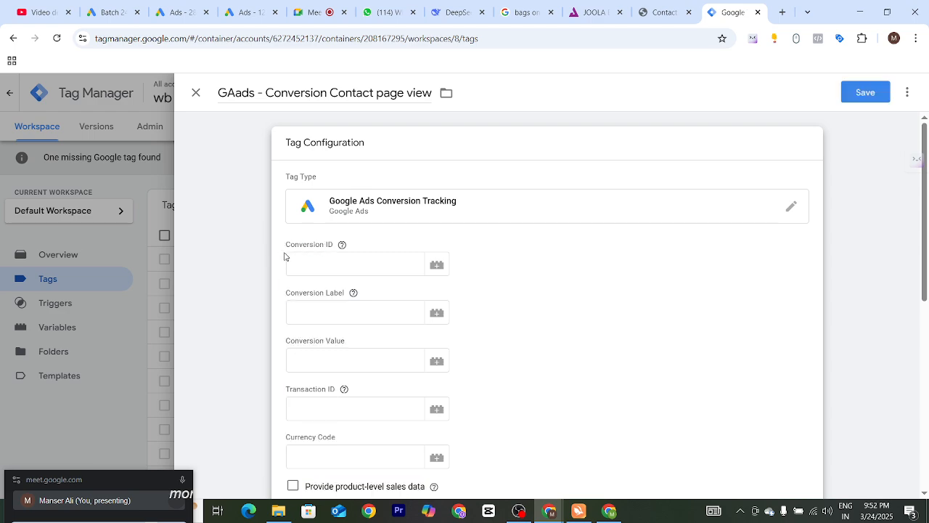
pyautogui.moveTo(284, 296); pyautogui.dragTo(350, 293)
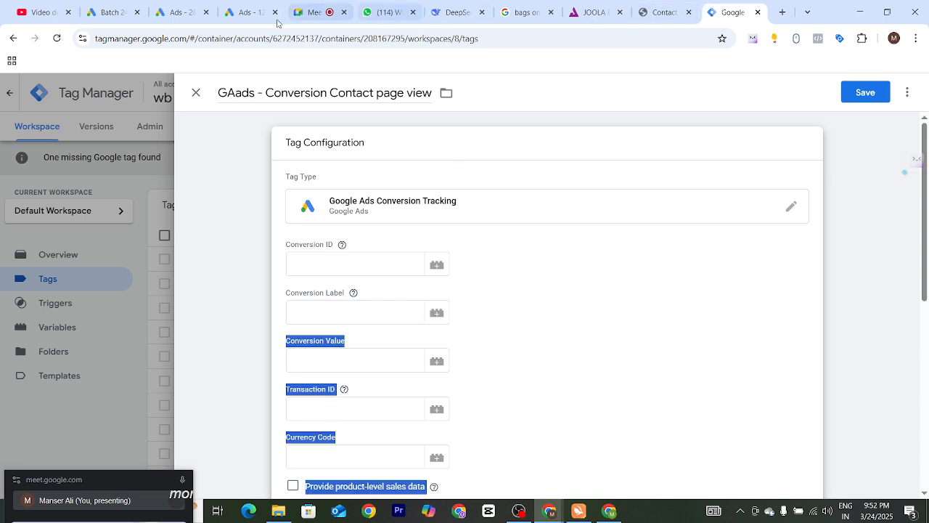
# Copy the conversion ID from the Google Ads instructions into the tag's Conversion ID field in Tag Manager
pyautogui.click(111, 13)
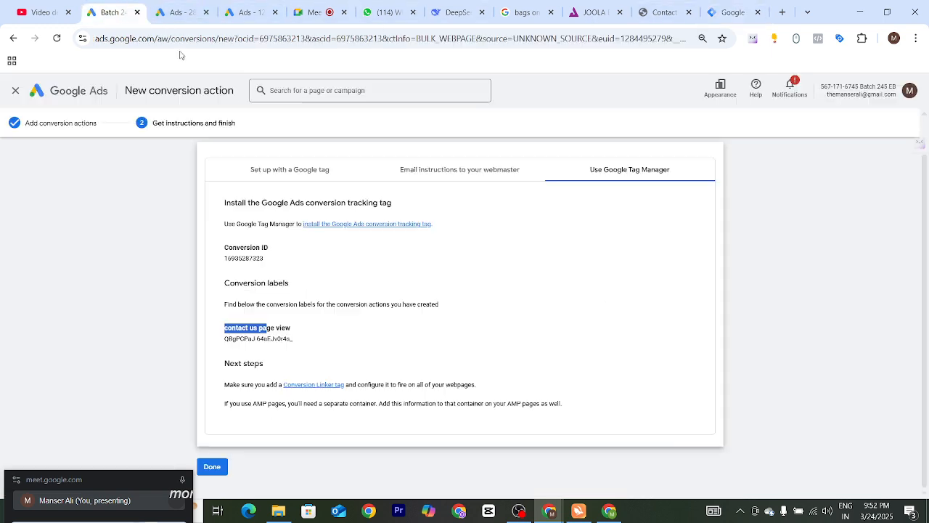
pyautogui.tripleClick(223, 264)
pyautogui.click(249, 256)
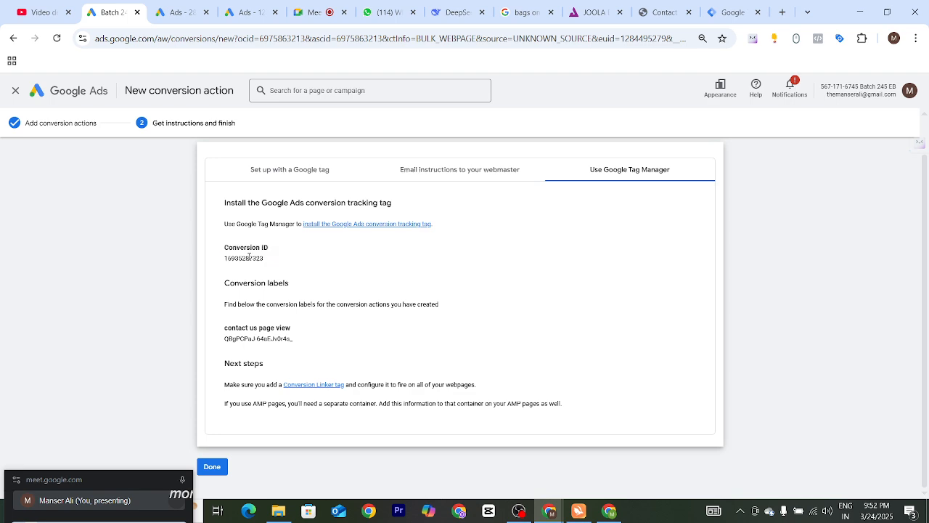
pyautogui.doubleClick(249, 258)
pyautogui.hotkey('ctrl', 'c')
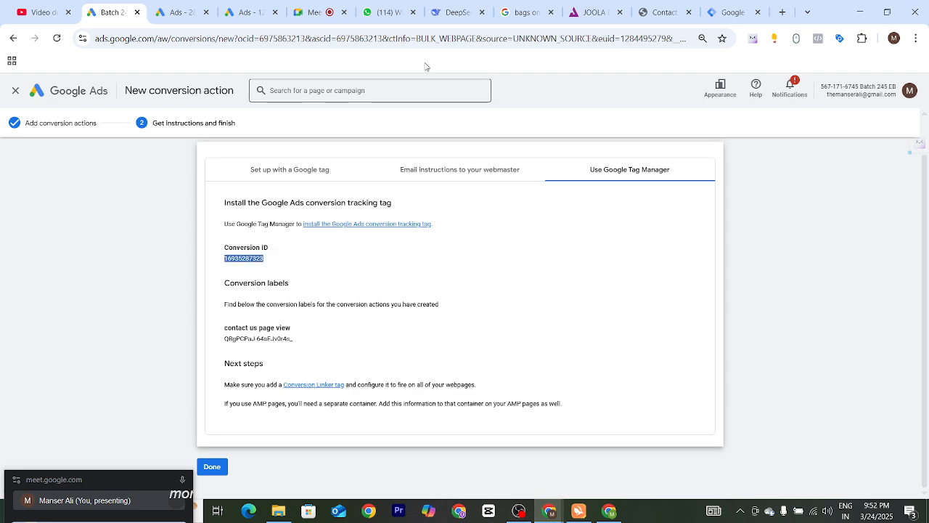
pyautogui.click(729, 12)
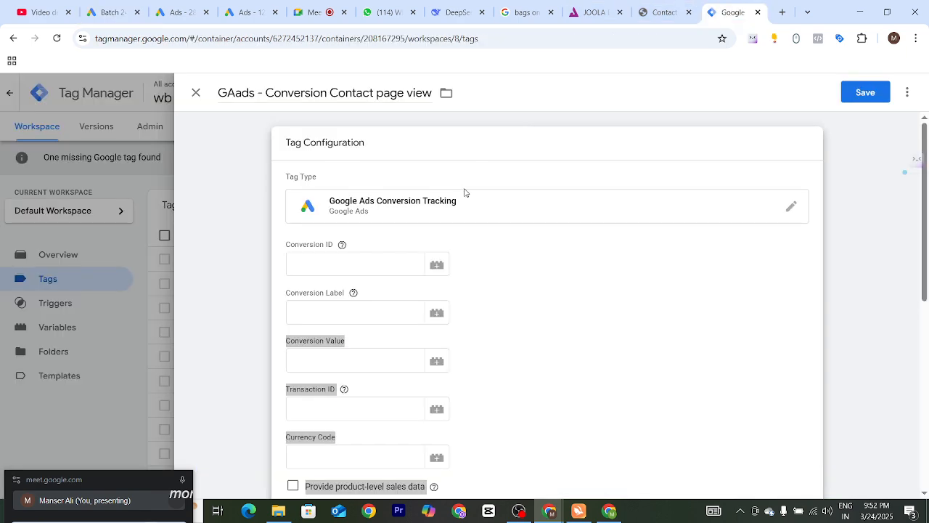
pyautogui.click(375, 261)
pyautogui.hotkey('ctrl', 'v')
pyautogui.click(547, 275)
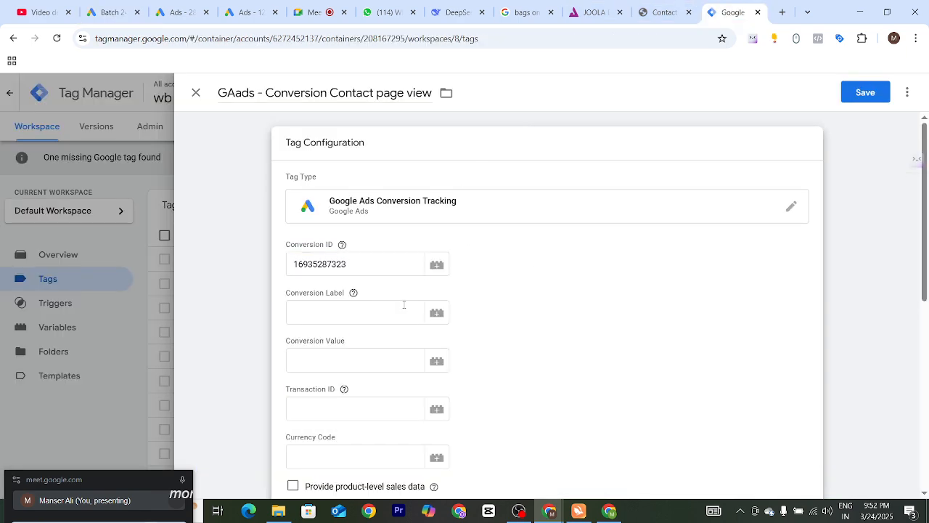
# Copy the "contact us page view" conversion label from Google Ads into the tag's Conversion Label field
pyautogui.click(360, 311)
pyautogui.click(112, 13)
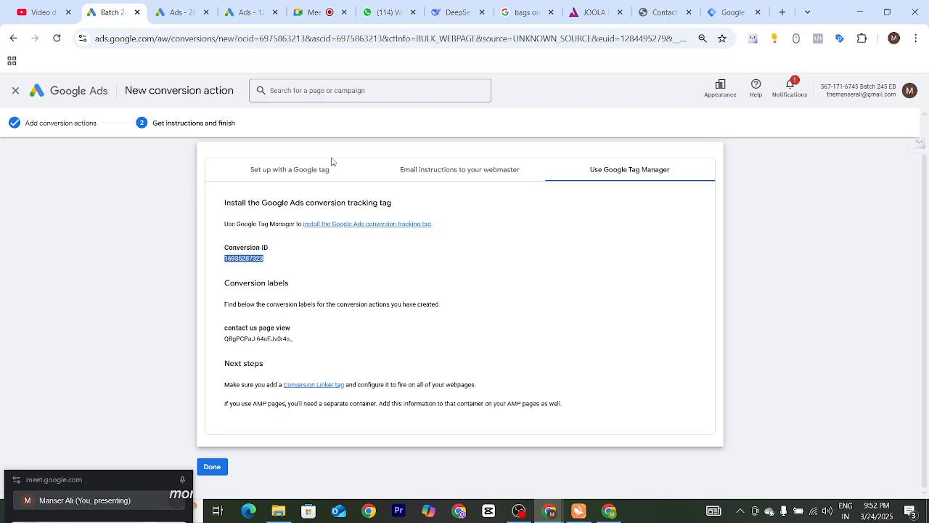
pyautogui.tripleClick(231, 338)
pyautogui.hotkey('ctrl', 'c')
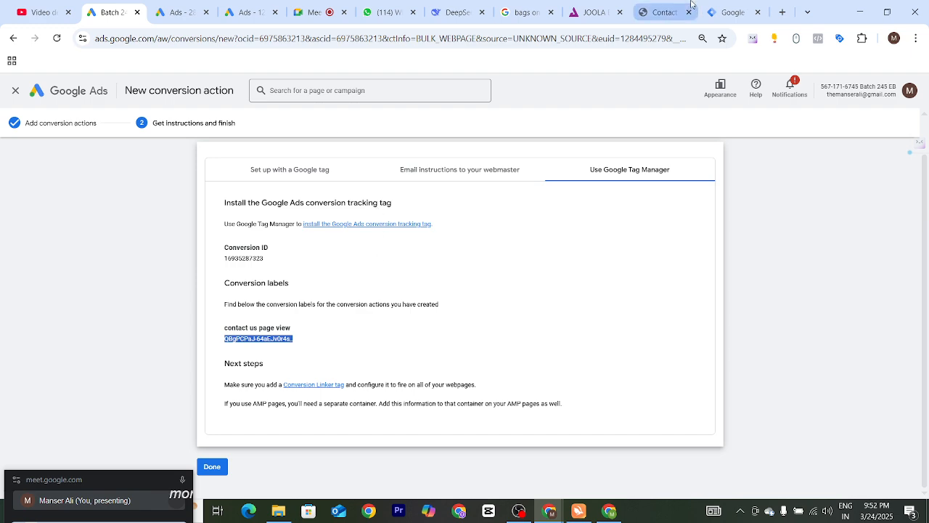
pyautogui.click(731, 12)
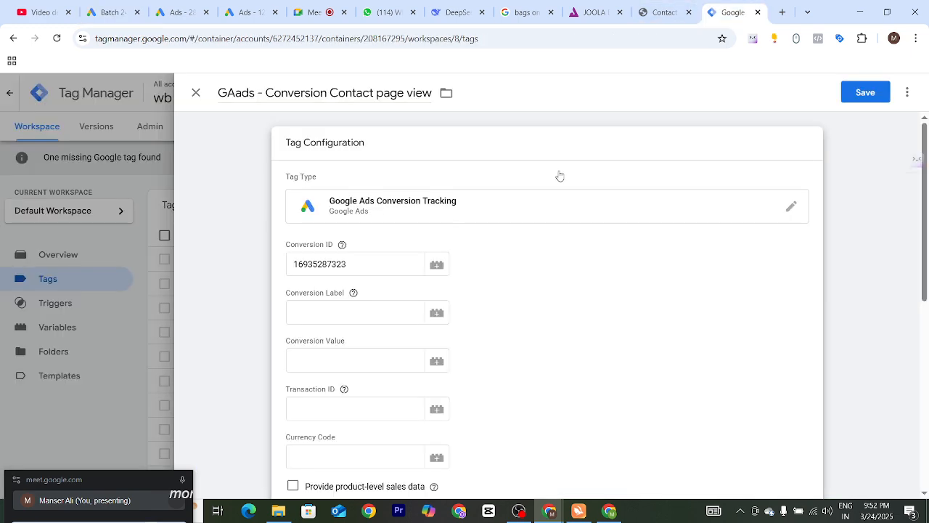
pyautogui.click(341, 313)
pyautogui.hotkey('ctrl', 'v')
# Open the tag's trigger selection, and copy the Contact Us page URL, manser.dmpc.xyz/contact-us/, from the website's browser tab
pyautogui.scroll(-2, 479, 302)
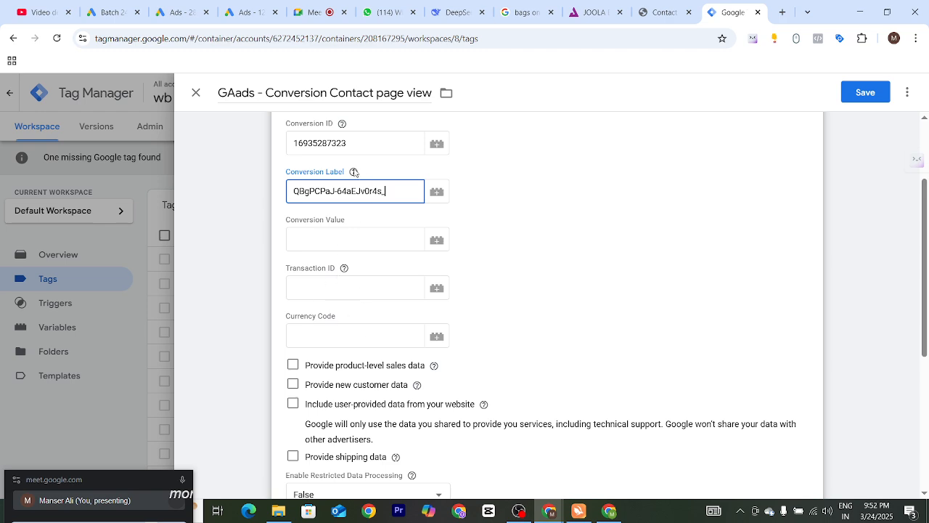
pyautogui.scroll(-3, 504, 268)
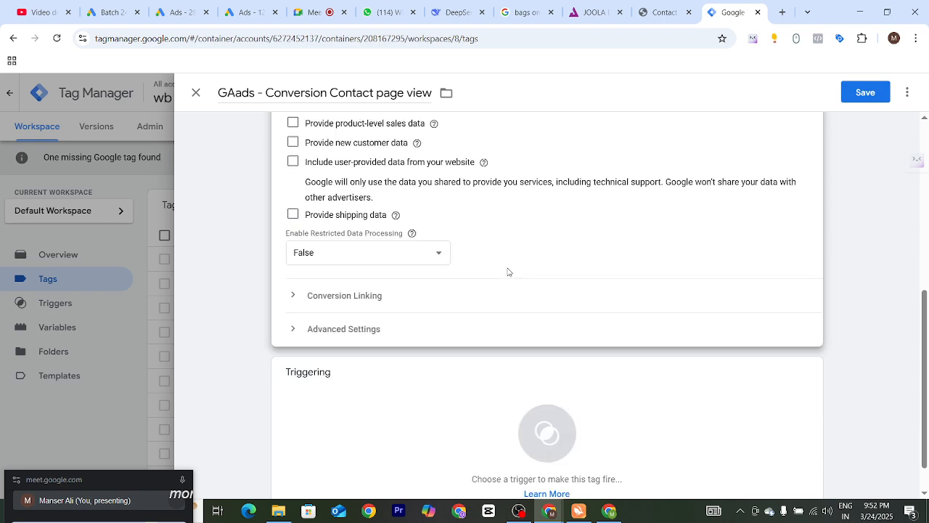
pyautogui.scroll(-1, 508, 272)
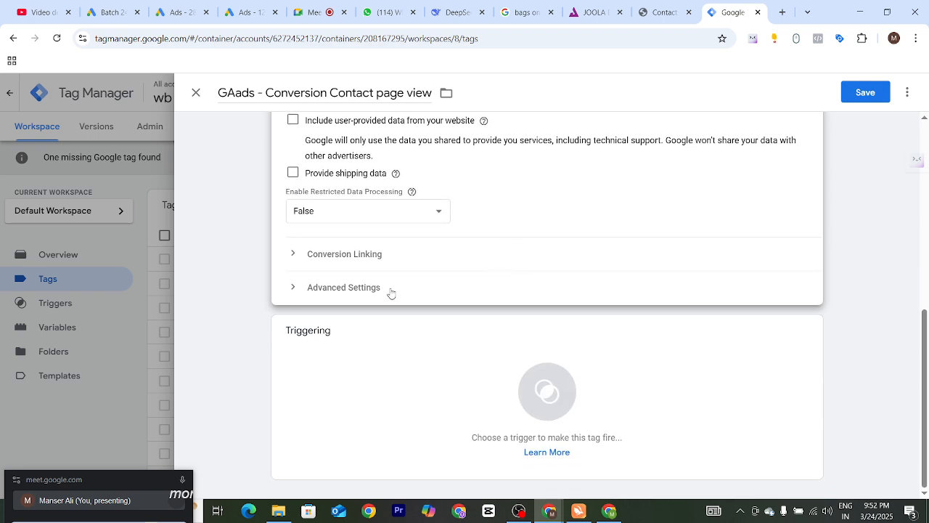
pyautogui.click(538, 401)
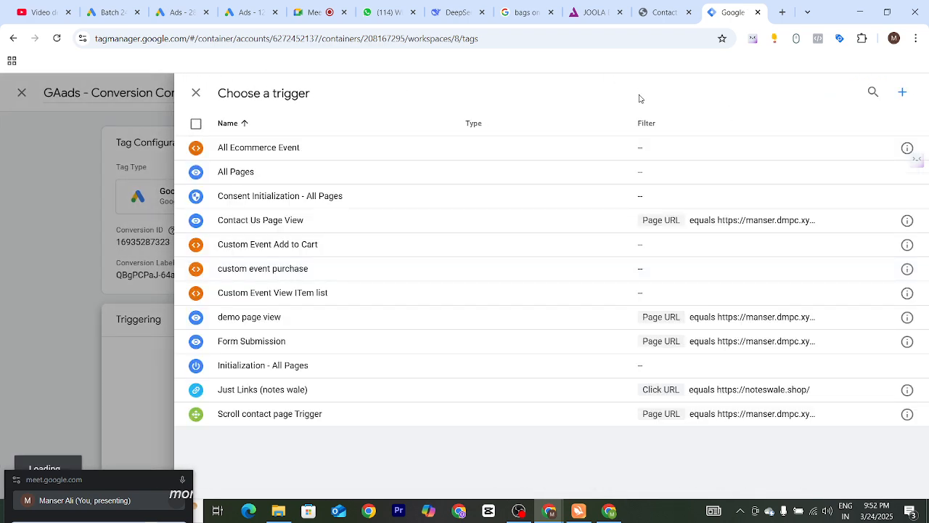
pyautogui.click(664, 12)
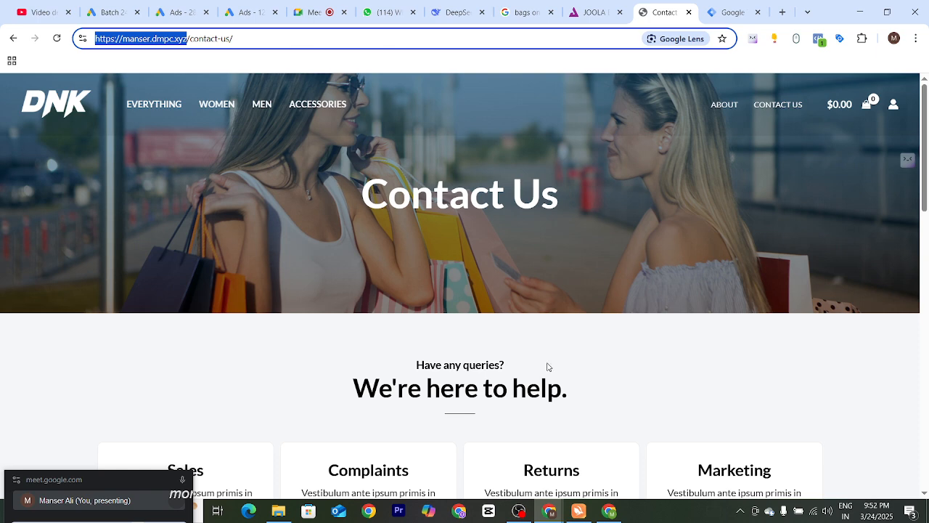
pyautogui.click(285, 365)
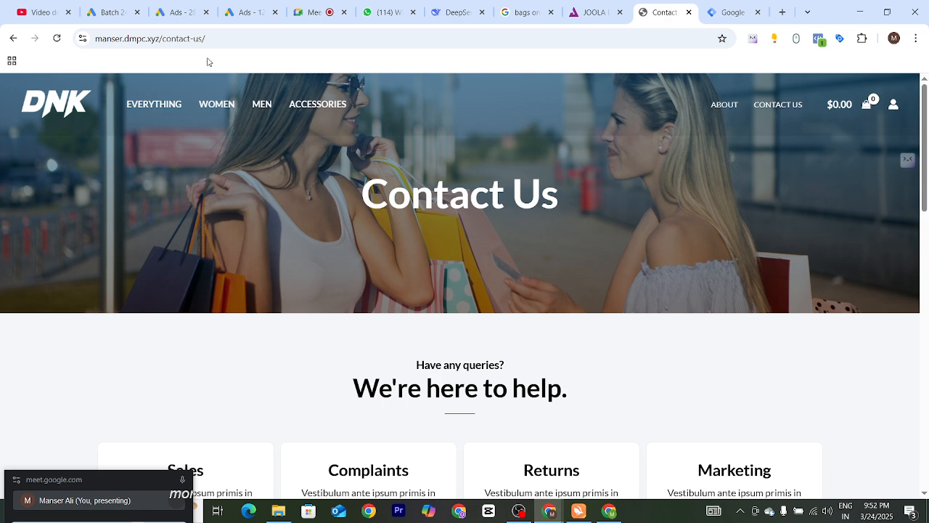
pyautogui.click(219, 38)
pyautogui.hotkey('ctrl', 'c')
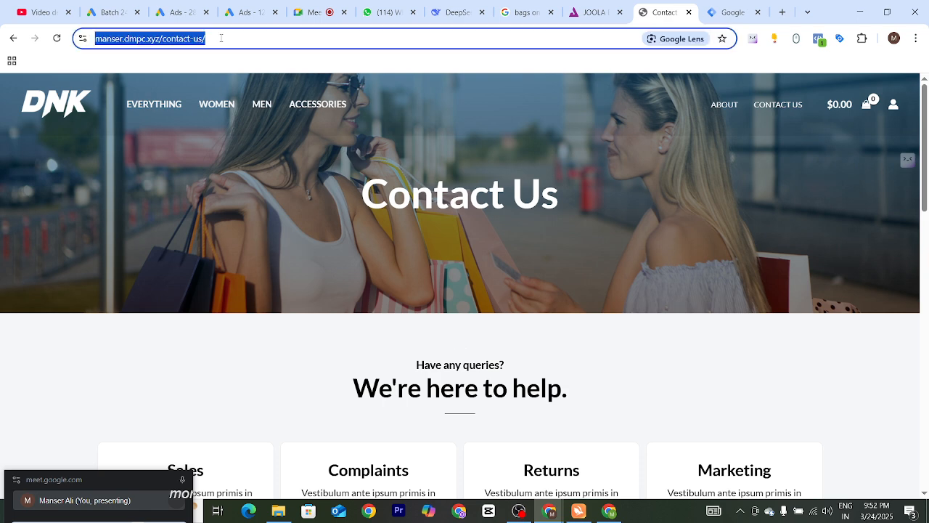
# Return to Tag Manager and start a new trigger for the tag with the Page View trigger type
pyautogui.click(730, 13)
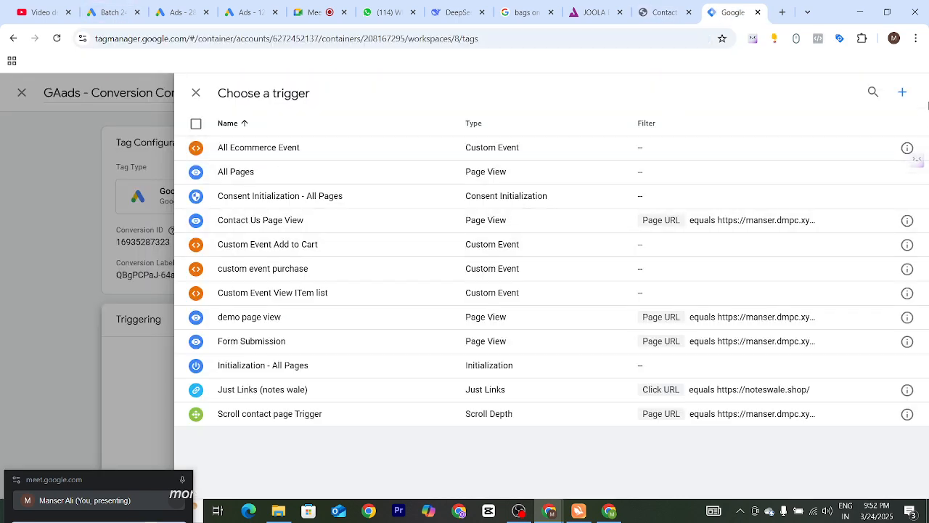
pyautogui.click(902, 94)
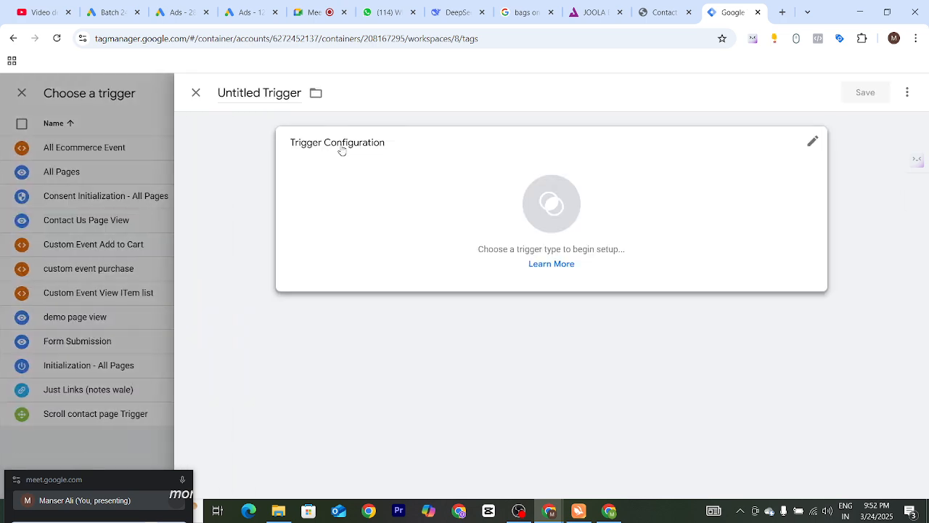
pyautogui.click(492, 218)
pyautogui.click(614, 244)
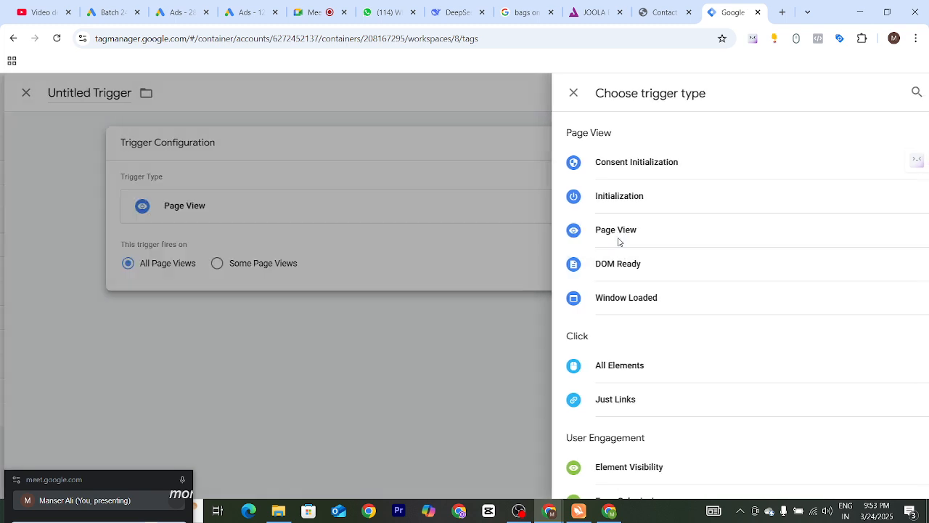
pyautogui.click(386, 264)
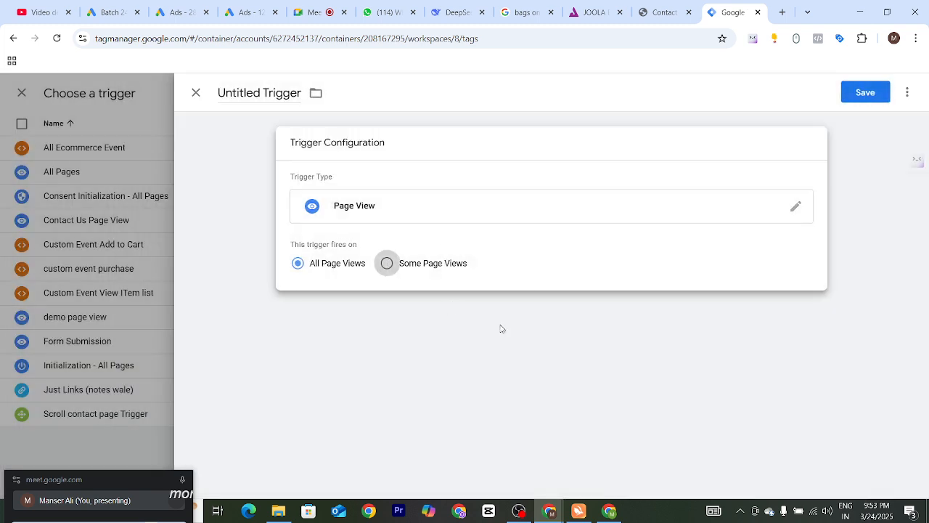
pyautogui.click(414, 321)
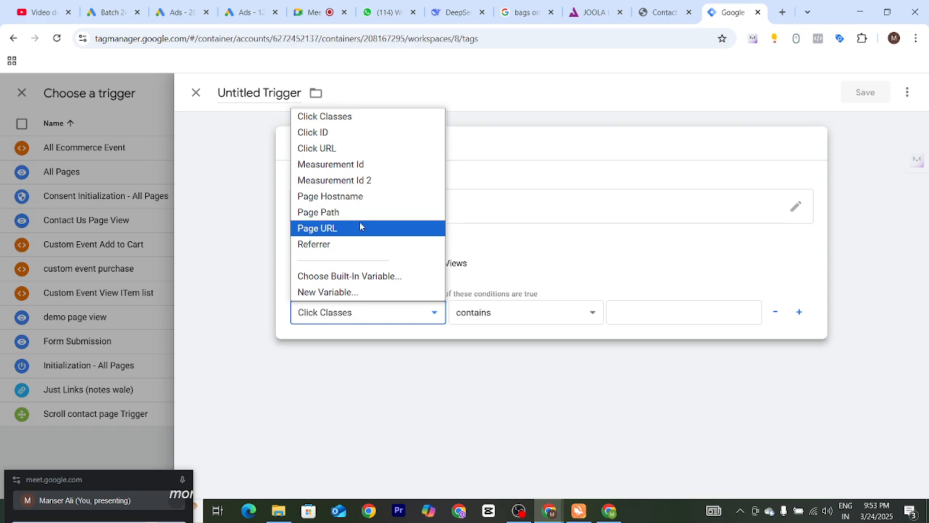
pyautogui.click(341, 148)
pyautogui.click(559, 318)
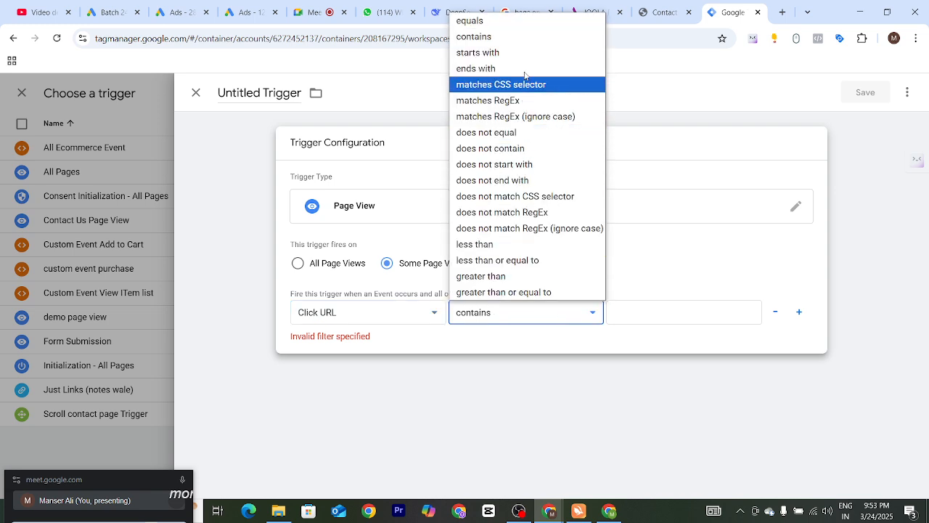
pyautogui.click(522, 36)
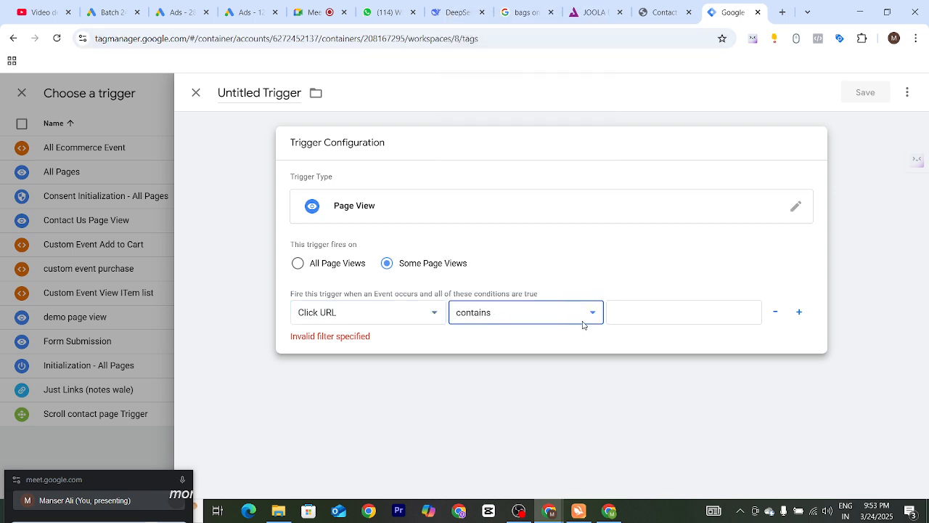
pyautogui.click(582, 324)
pyautogui.click(530, 17)
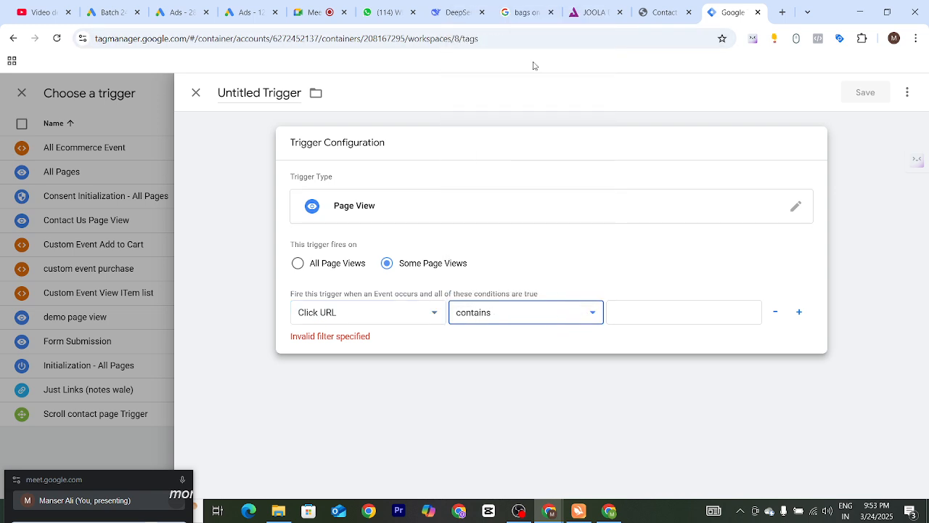
pyautogui.click(665, 314)
pyautogui.hotkey('ctrl', 'v')
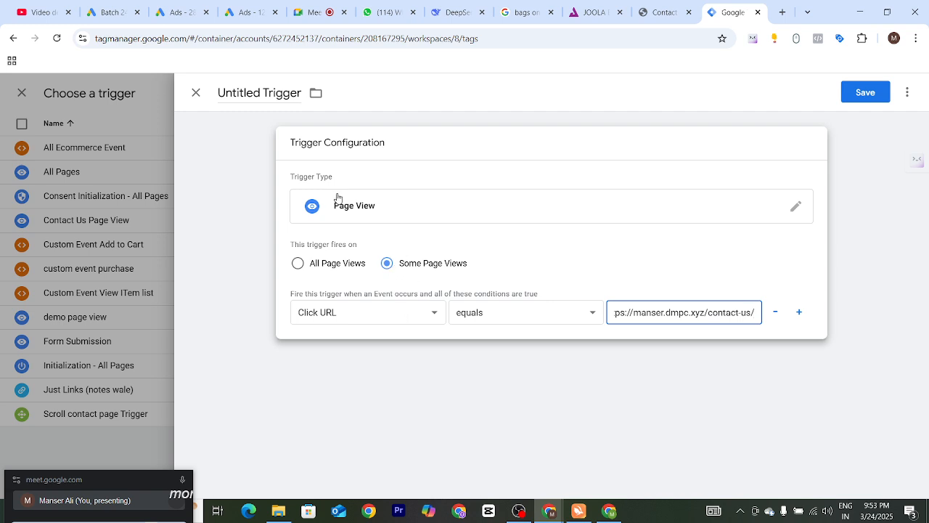
# Name the trigger "Contact Us page View", save it, and save the GAads - Conversion Contact page view tag
pyautogui.click(269, 102)
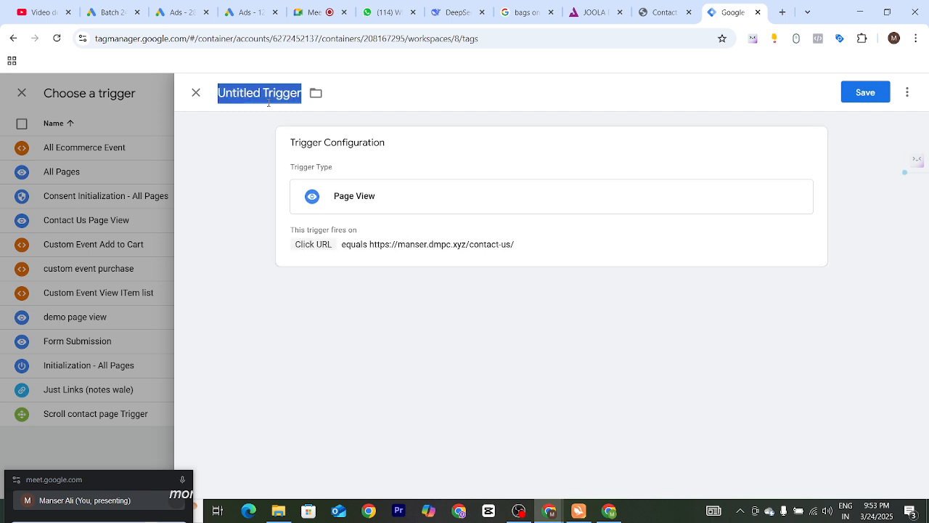
pyautogui.write('Contac')
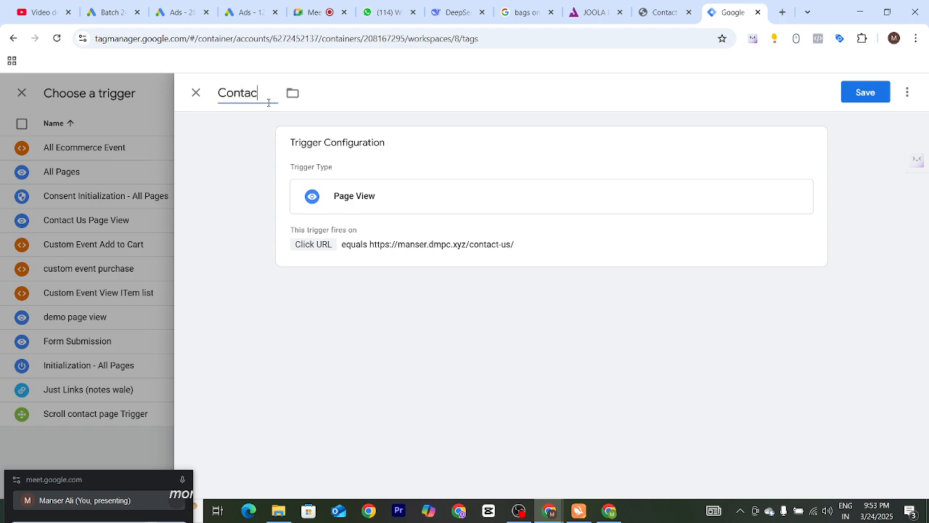
pyautogui.write('t Us page V')
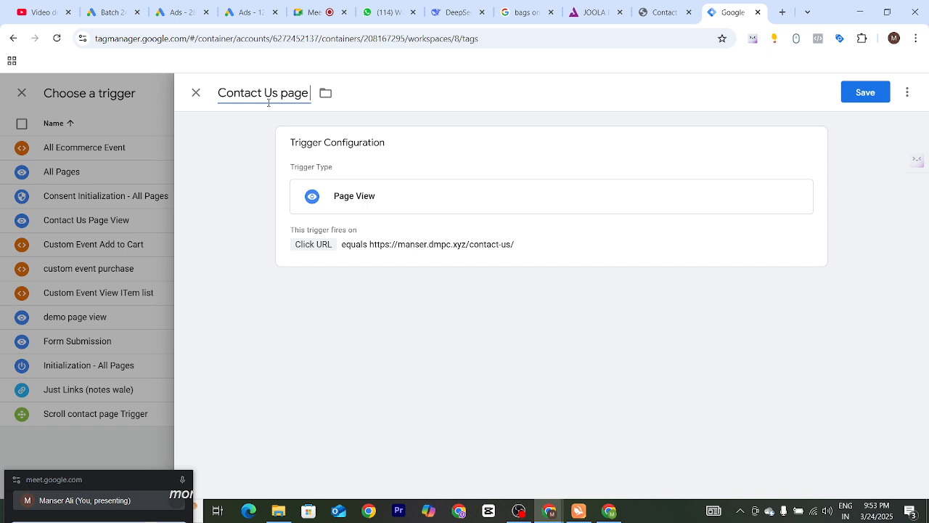
pyautogui.write('iew')
pyautogui.click(856, 94)
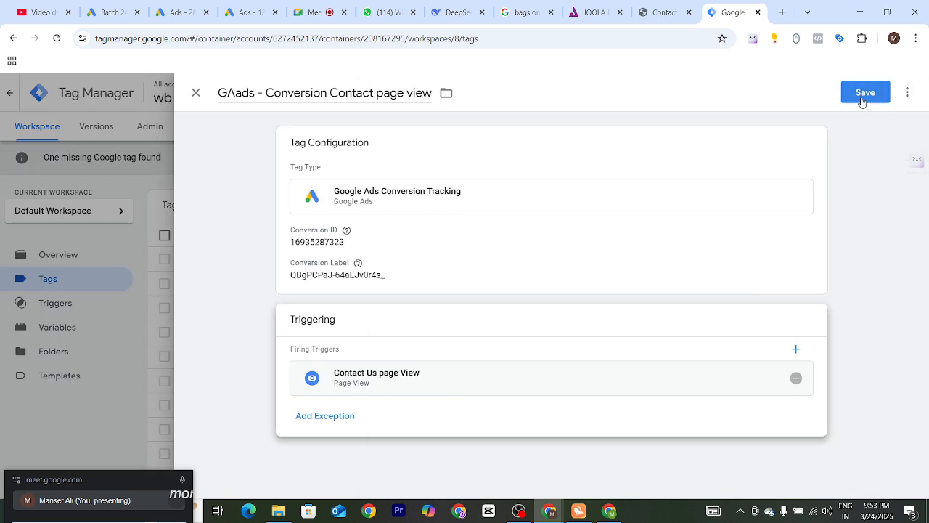
pyautogui.click(862, 95)
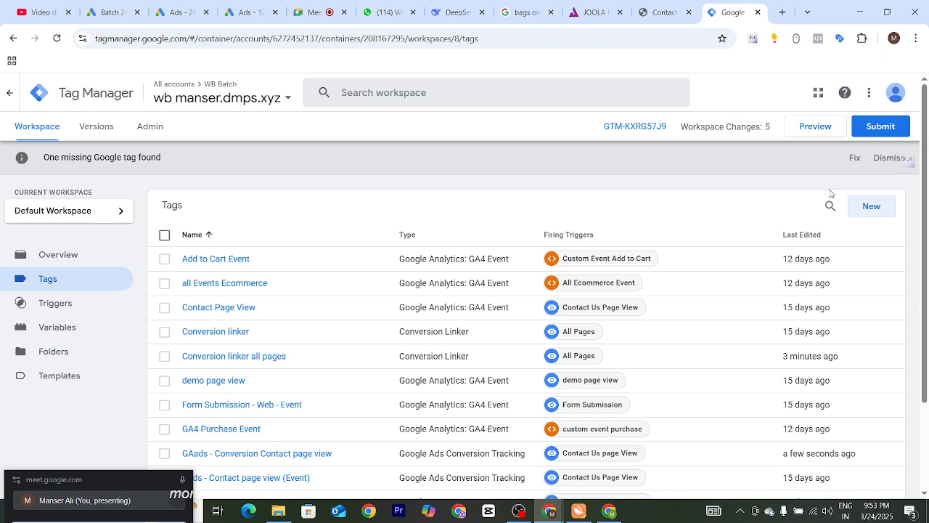
pyautogui.click(815, 127)
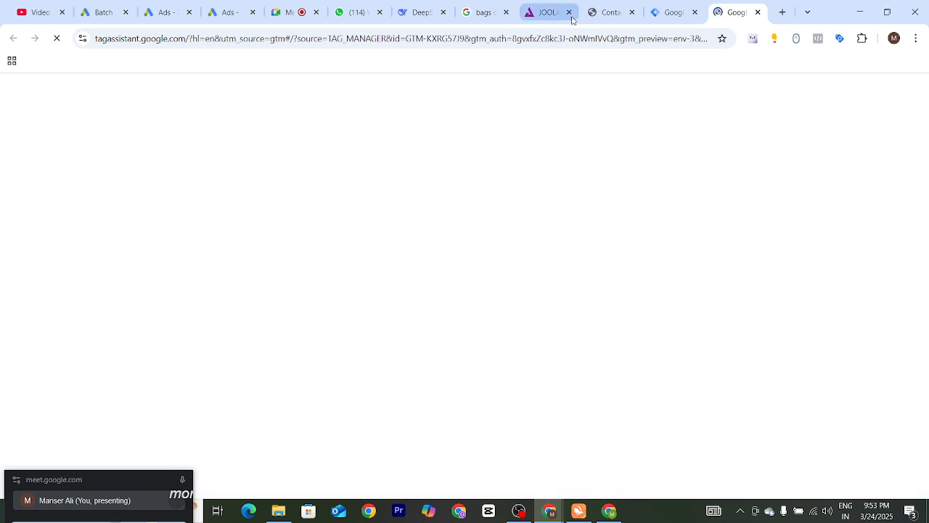
pyautogui.click(569, 12)
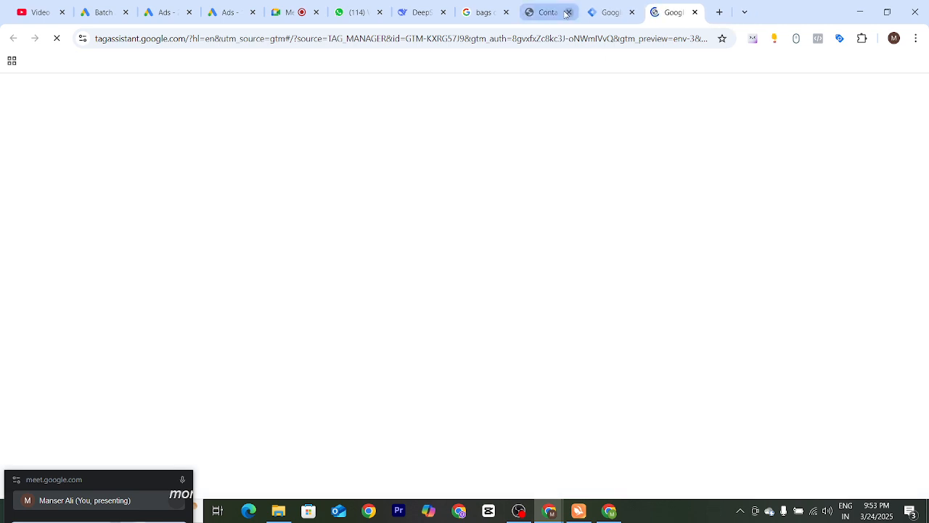
pyautogui.click(506, 13)
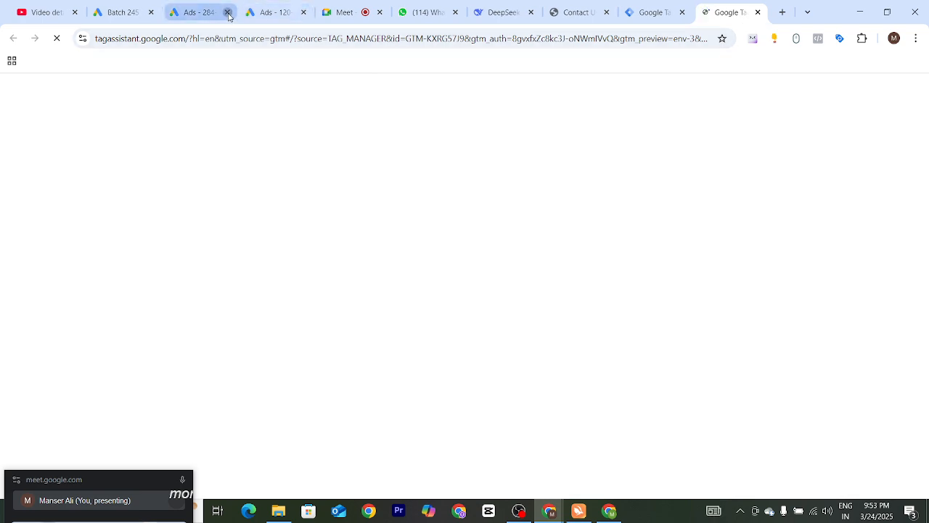
pyautogui.click(227, 13)
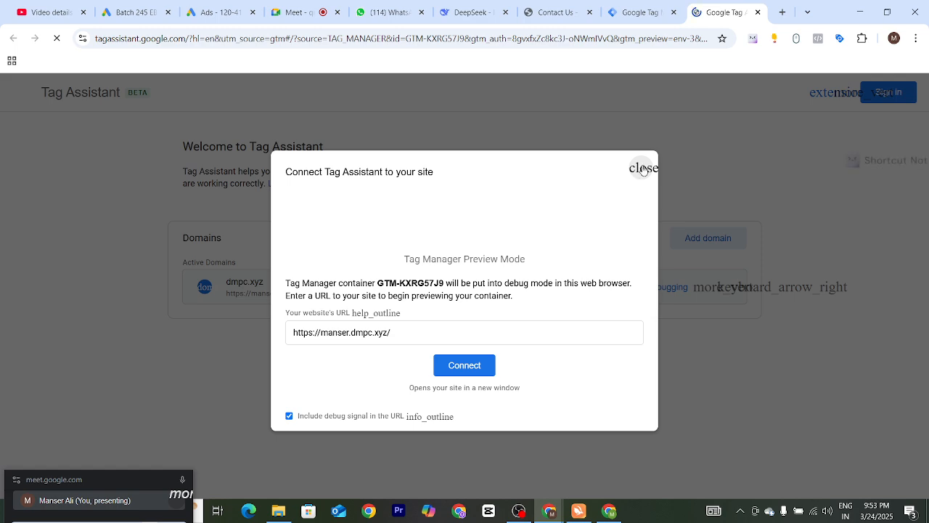
pyautogui.click(465, 366)
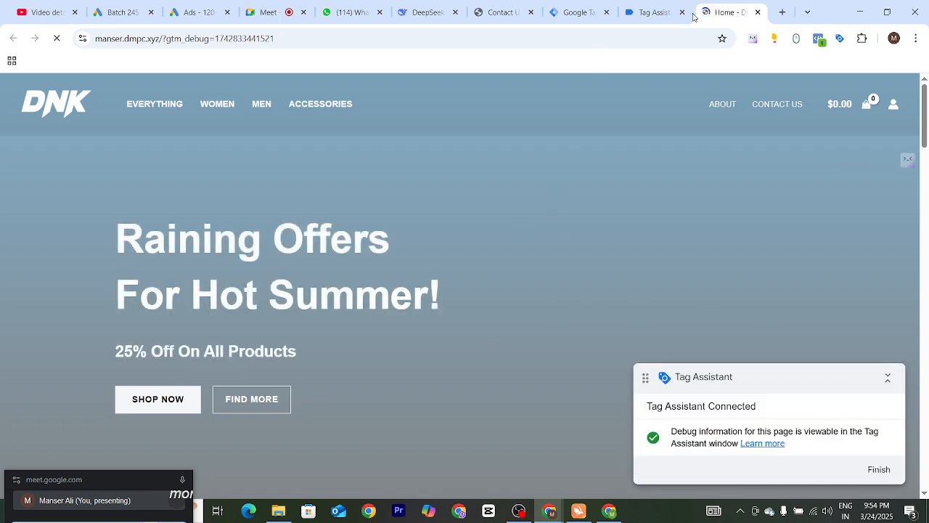
# In Tag Assistant, continue to the connected session's summary and show both the fired and not-fired tags for the home page
pyautogui.click(645, 15)
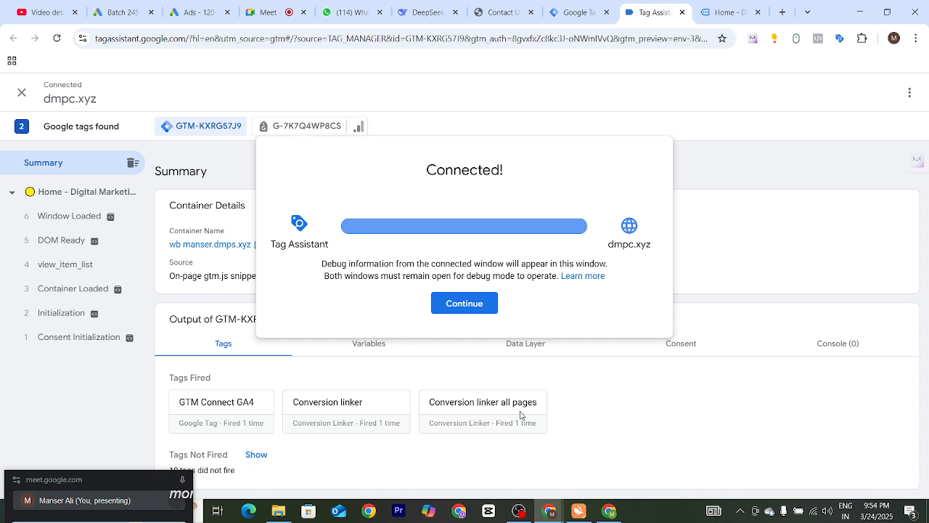
pyautogui.click(468, 311)
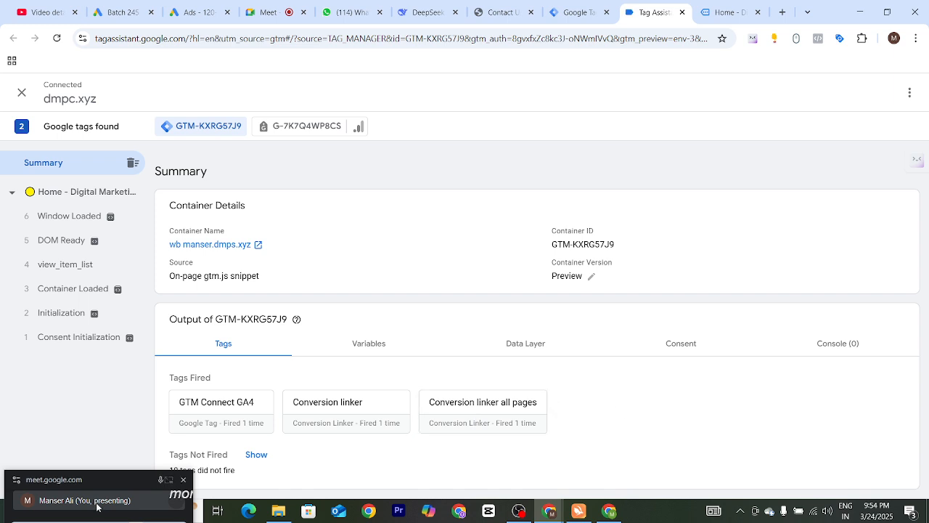
pyautogui.click(250, 455)
pyautogui.scroll(-1, 358, 376)
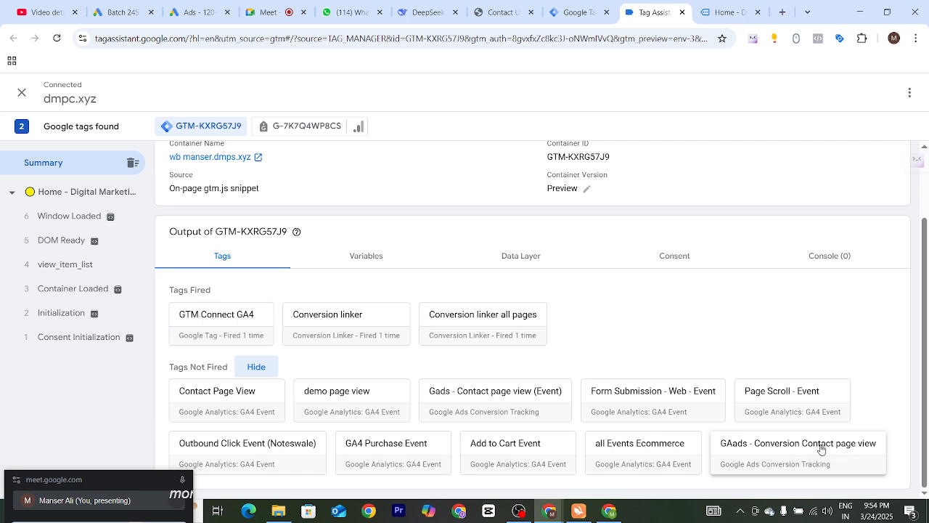
# Visit the Contact Us page on the connected website and check in Tag Assistant whether the conversion tag fires
pyautogui.click(724, 13)
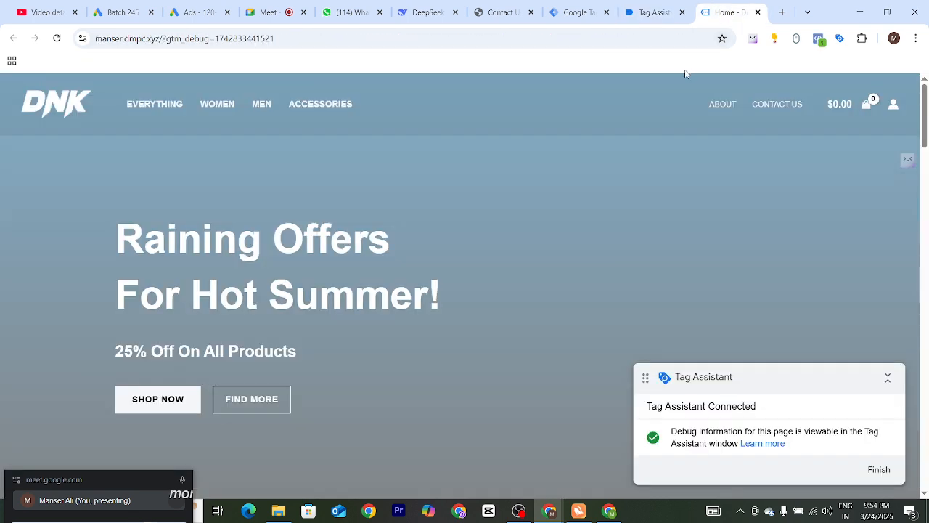
pyautogui.click(762, 109)
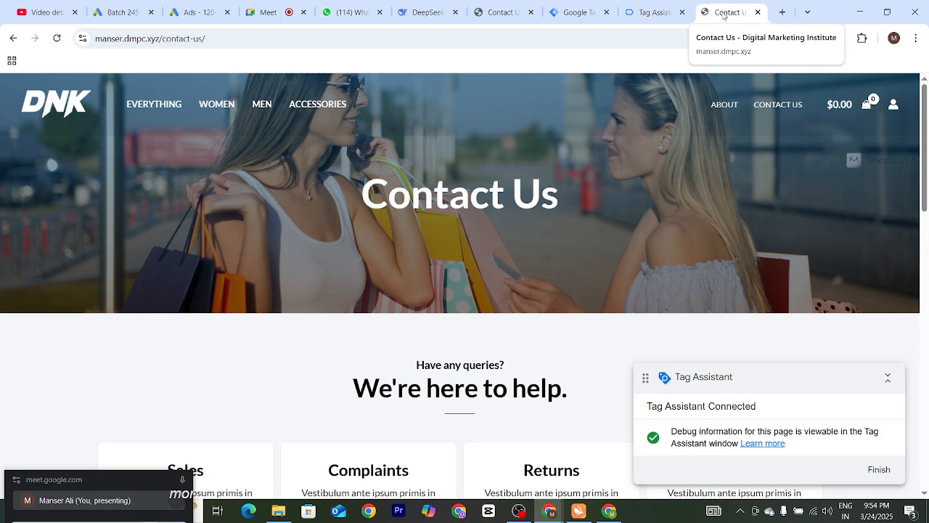
pyautogui.click(649, 15)
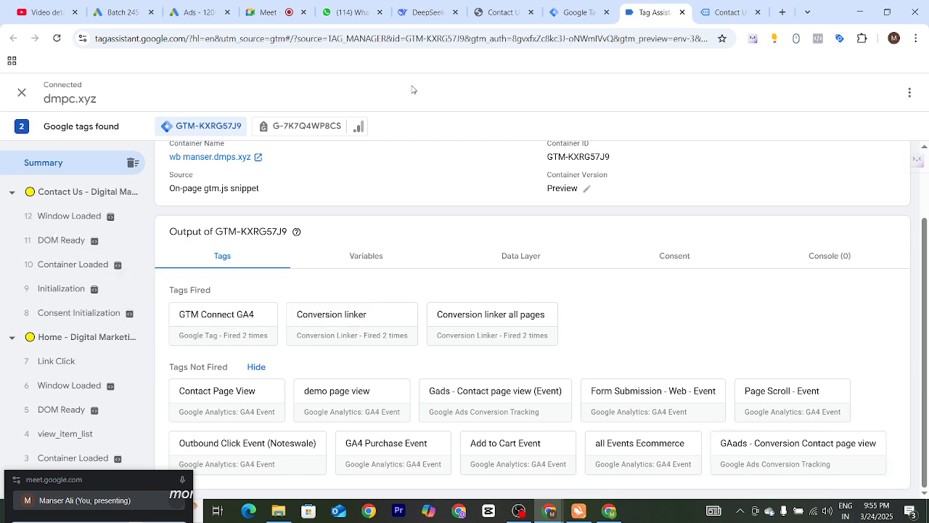
# In Tag Manager, open the Contact Us page View trigger's configuration for editing from the GAads - Conversion Contact page view tag
pyautogui.click(579, 11)
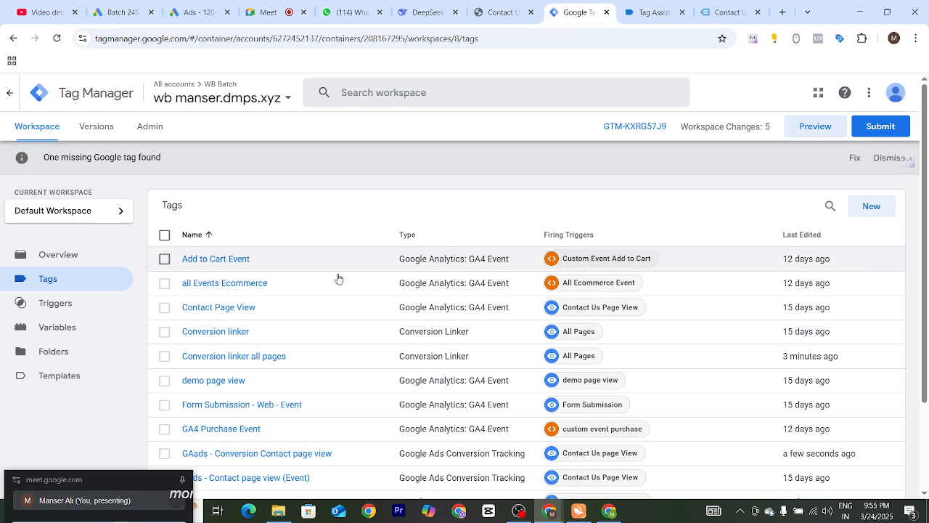
pyautogui.scroll(-1, 291, 352)
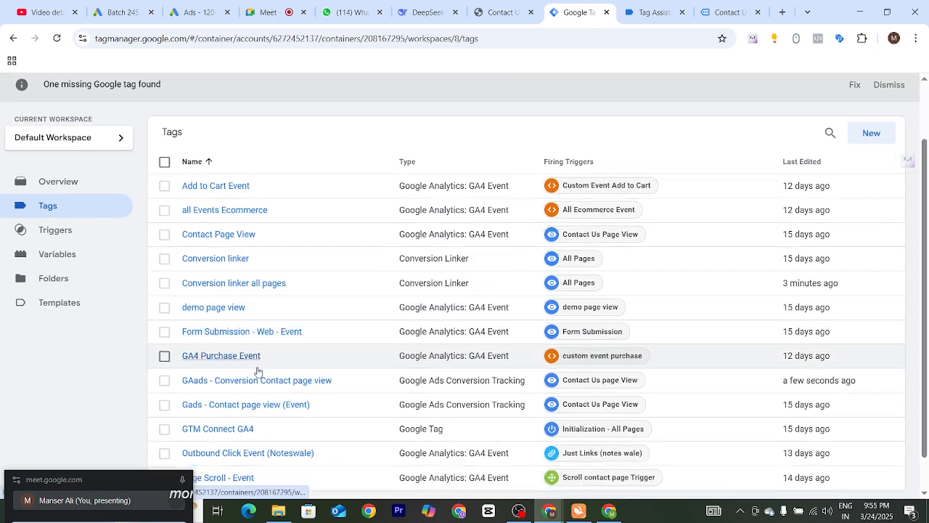
pyautogui.scroll(-1, 258, 372)
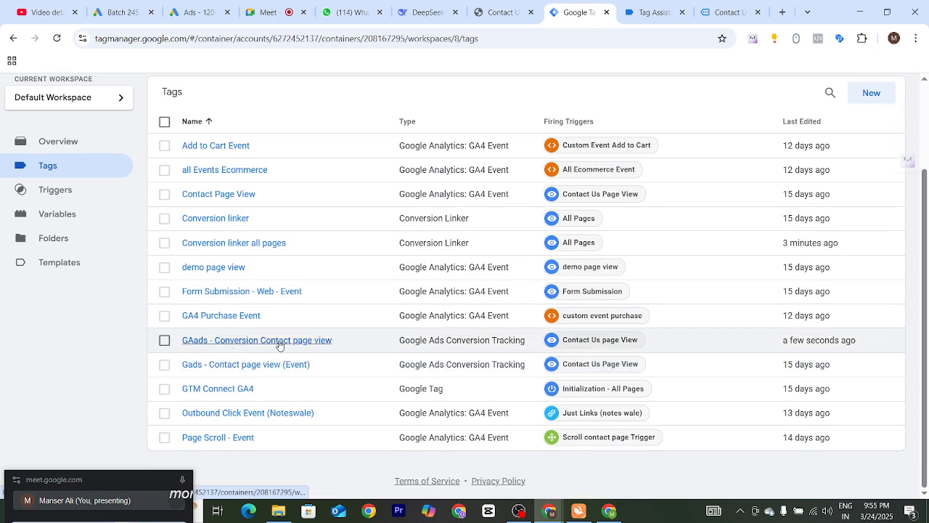
pyautogui.click(280, 341)
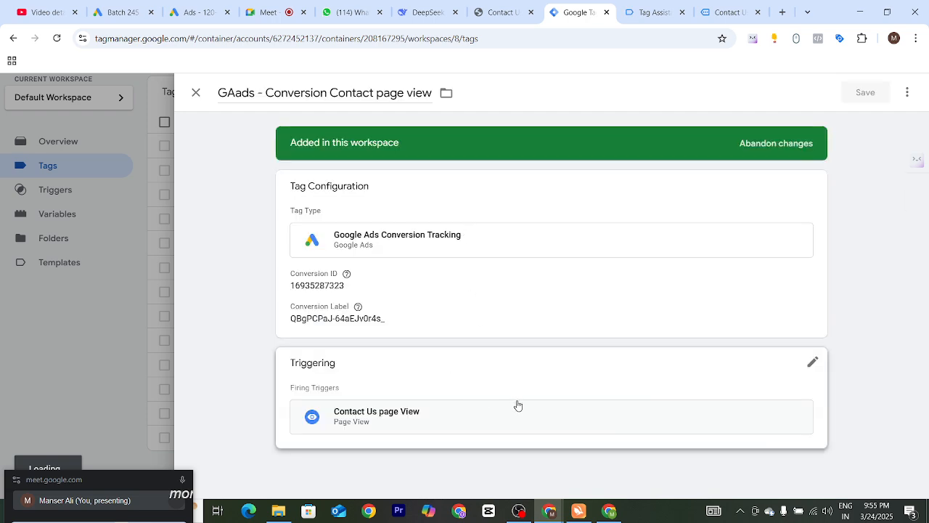
pyautogui.click(811, 364)
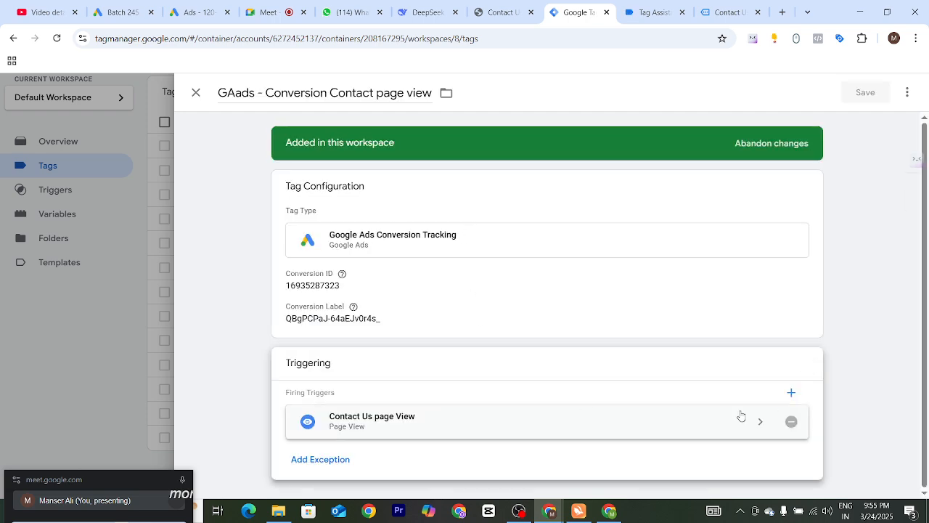
pyautogui.click(537, 425)
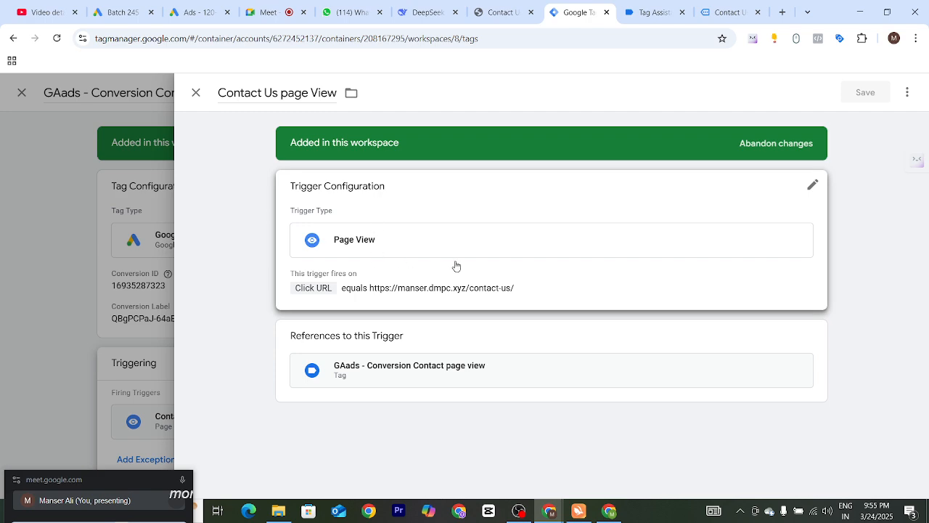
pyautogui.click(812, 185)
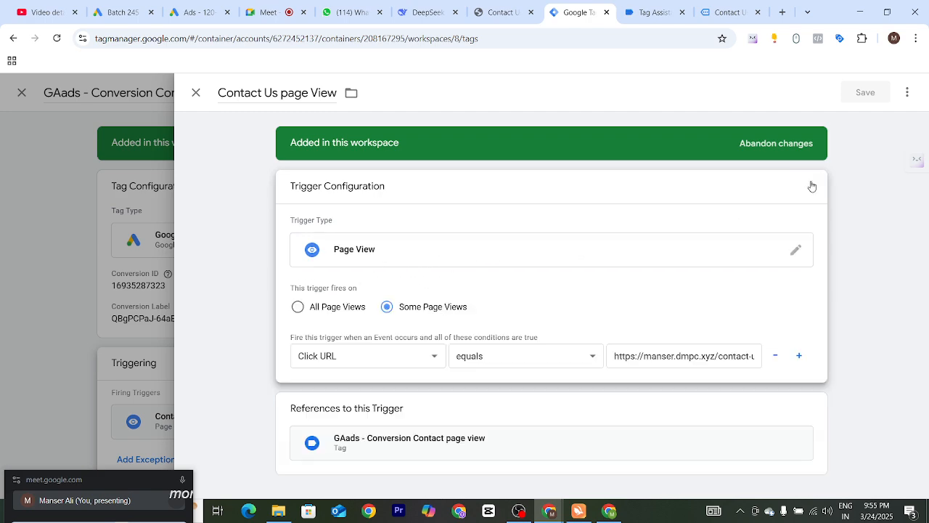
# Change the trigger type to Window Loaded after checking Tag Assistant's event list, save the trigger, and close the tag
pyautogui.click(795, 253)
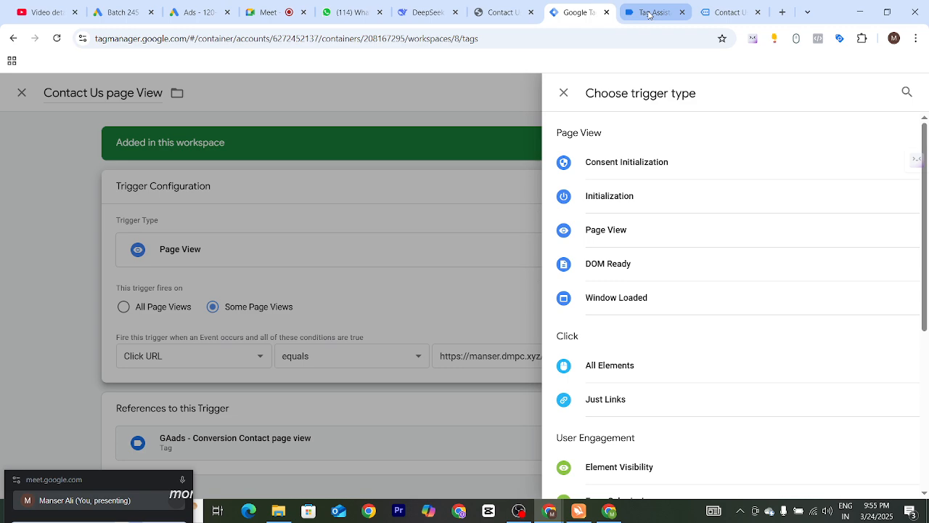
pyautogui.click(648, 14)
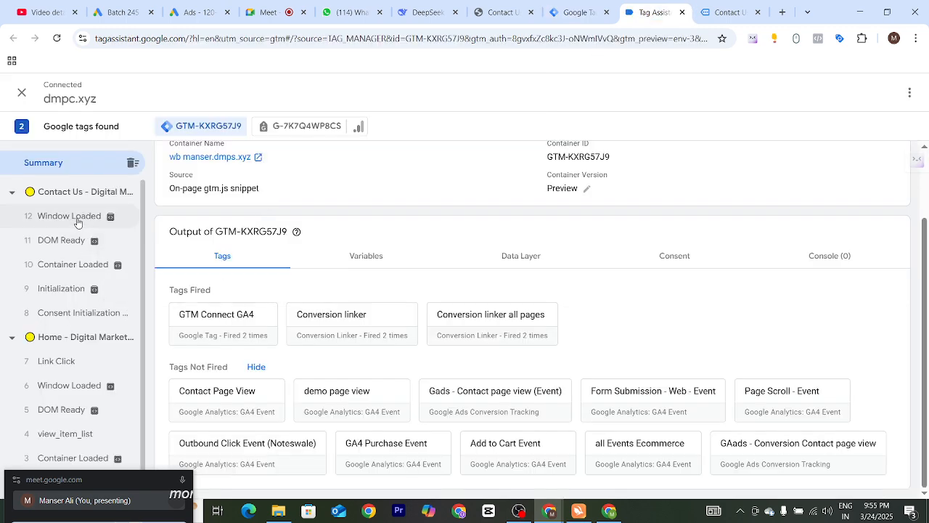
pyautogui.click(566, 13)
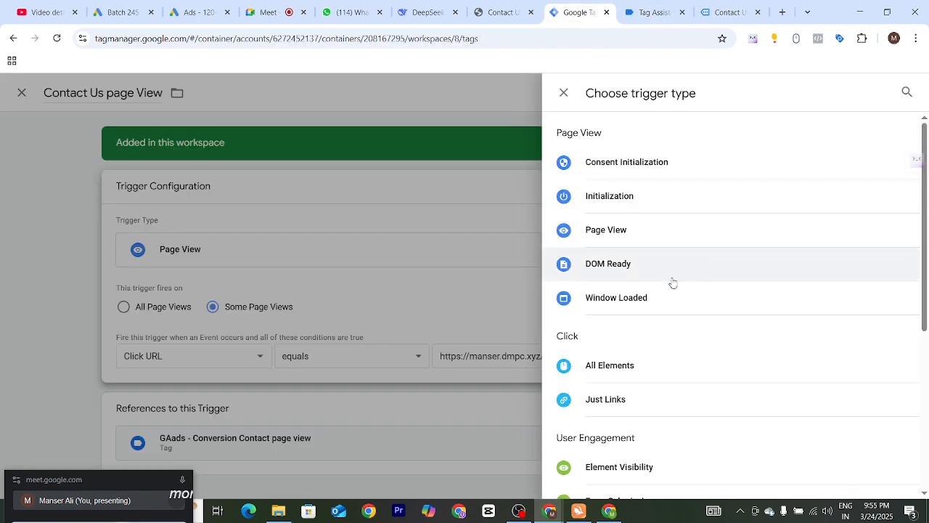
pyautogui.click(635, 303)
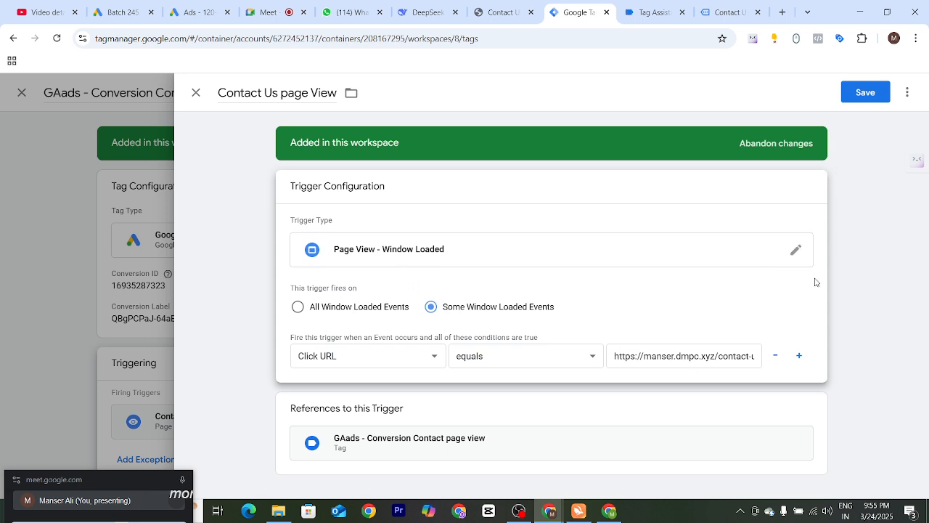
pyautogui.click(868, 92)
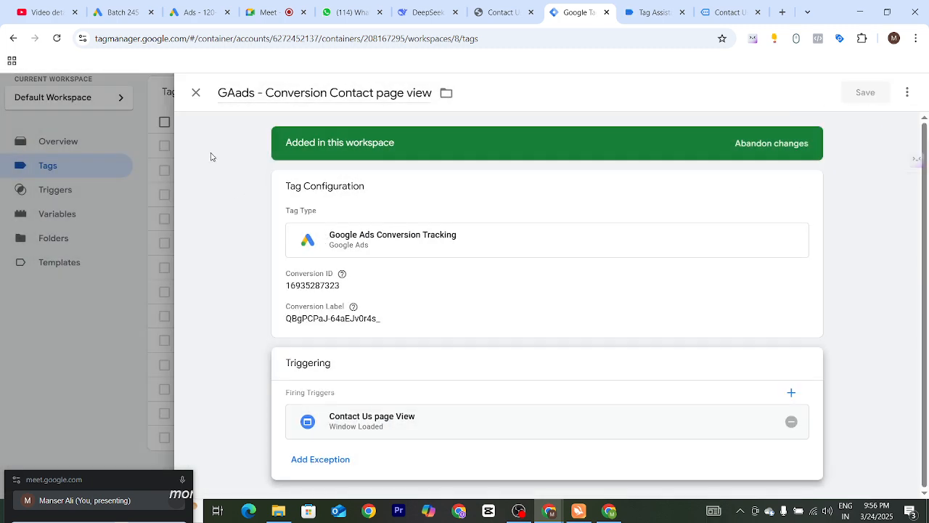
pyautogui.click(196, 96)
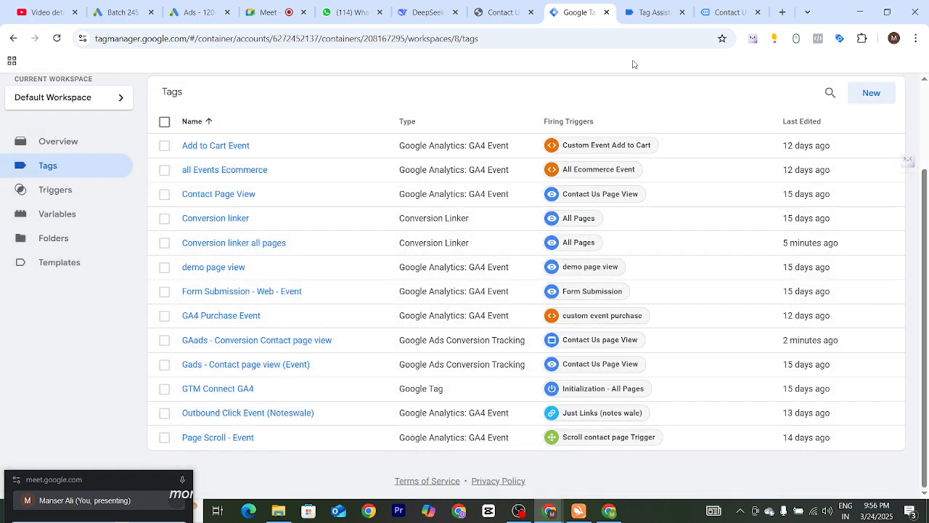
pyautogui.click(651, 13)
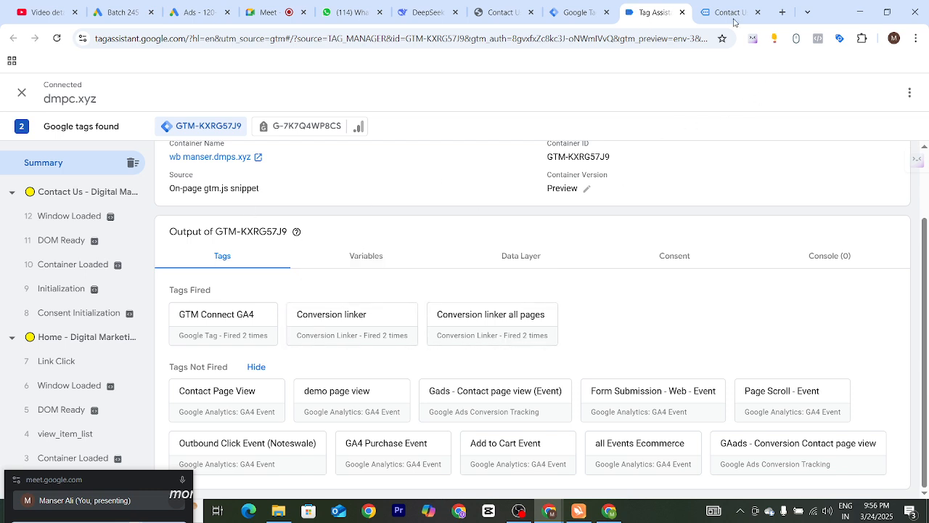
pyautogui.click(574, 15)
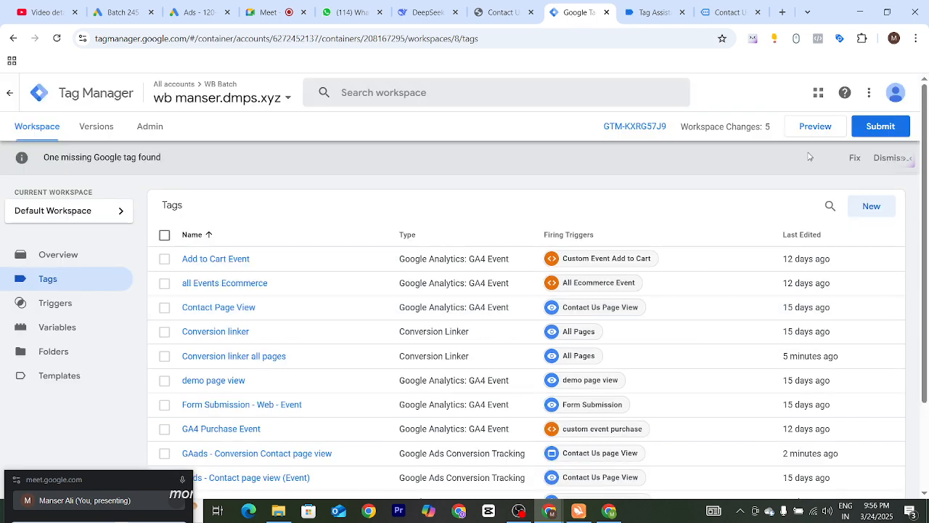
pyautogui.click(815, 127)
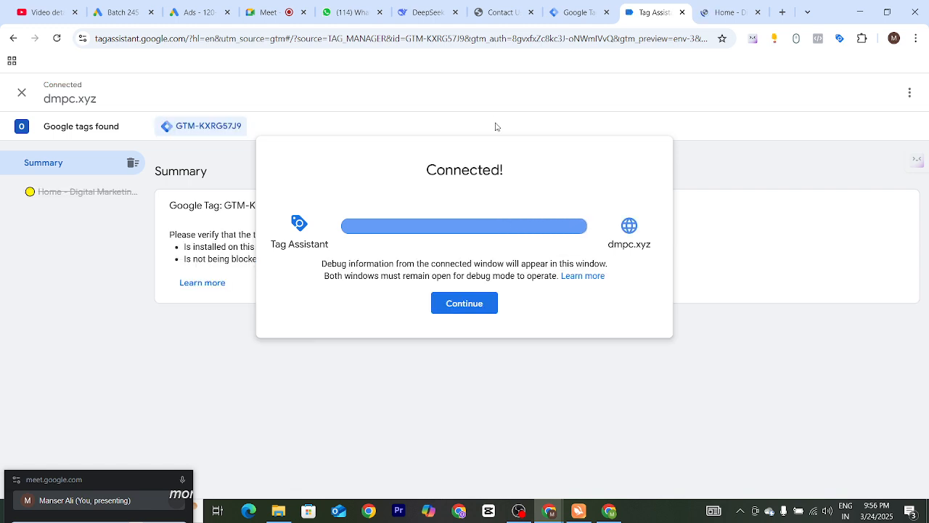
pyautogui.click(470, 307)
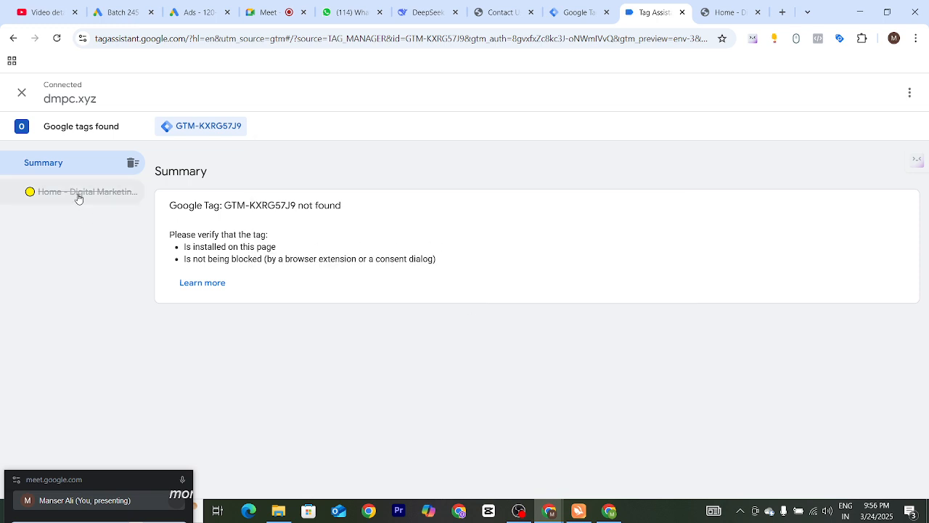
pyautogui.click(682, 12)
pyautogui.click(682, 12)
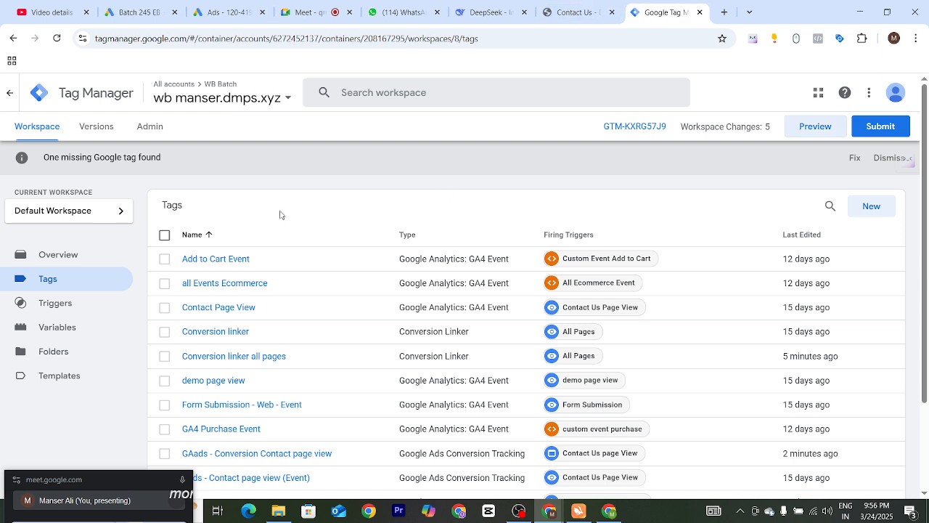
# Start a new preview of the container from Tag Manager and connect Tag Assistant to the dmpc.xyz website
pyautogui.click(815, 126)
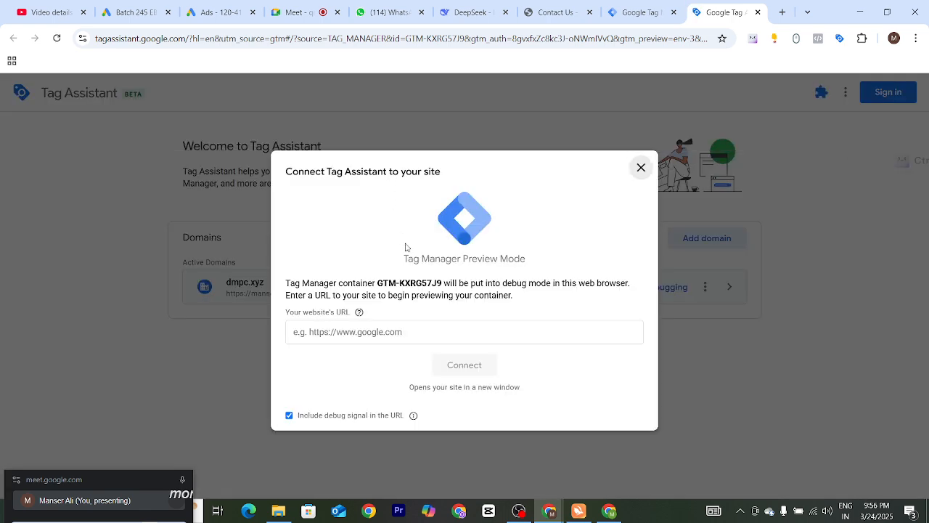
pyautogui.click(413, 334)
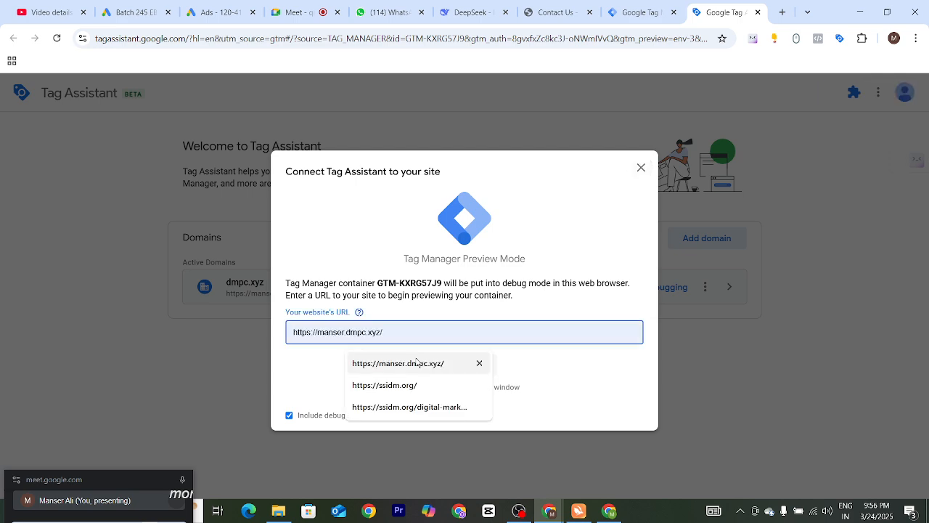
pyautogui.click(416, 363)
pyautogui.click(445, 373)
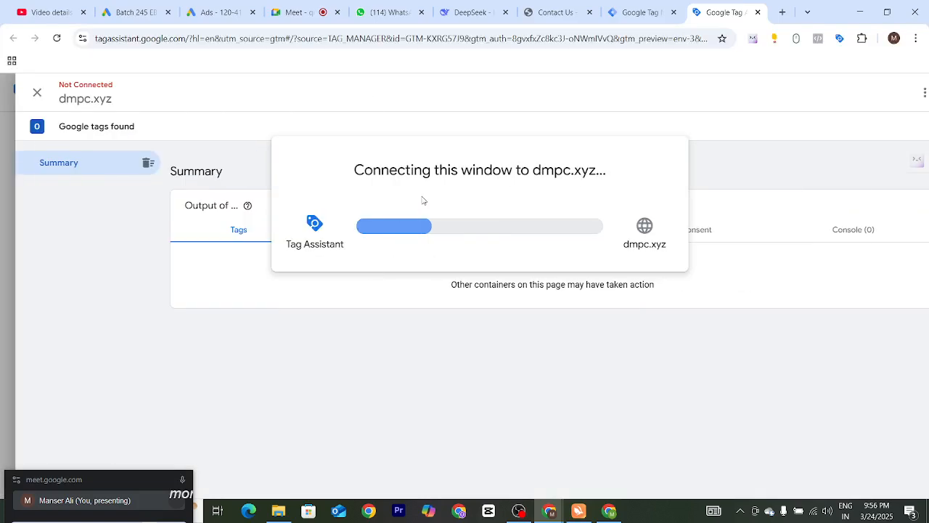
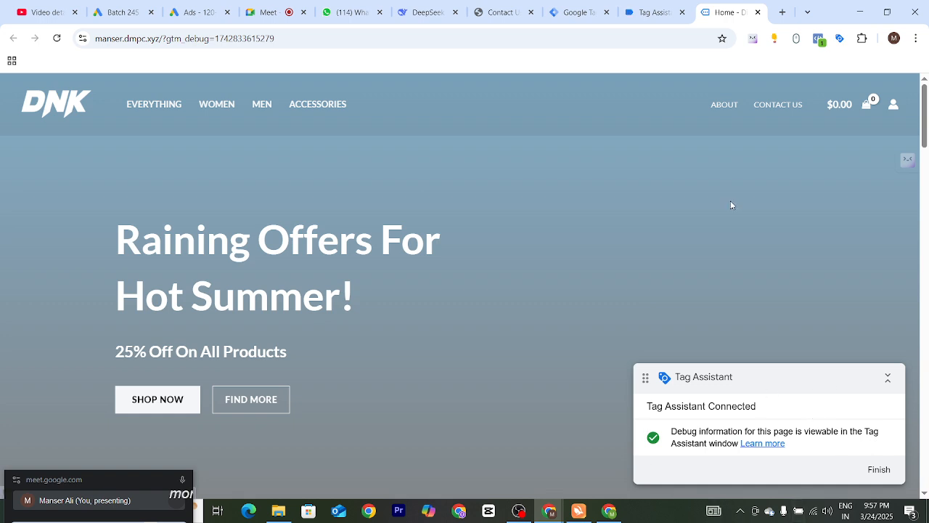
# Continue to the new Tag Assistant session's summary and show which tags did not fire on the home page
pyautogui.click(643, 14)
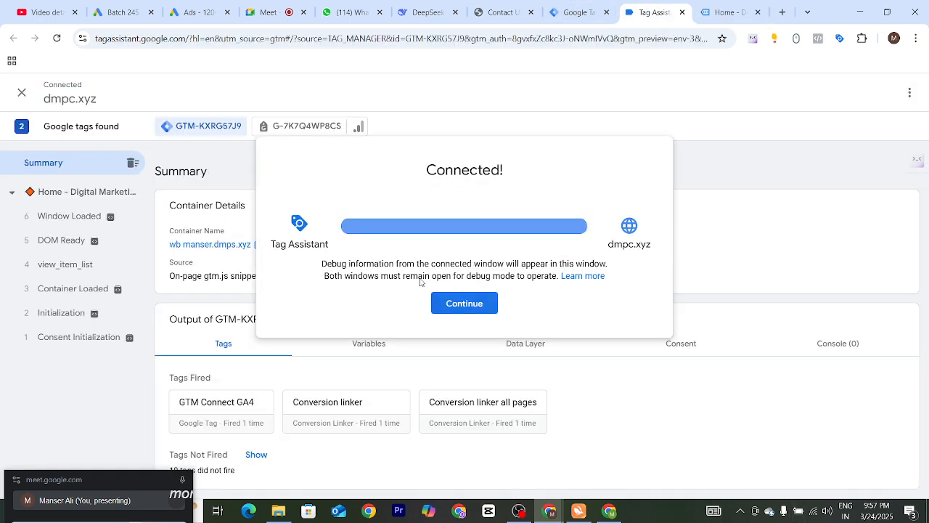
pyautogui.click(454, 303)
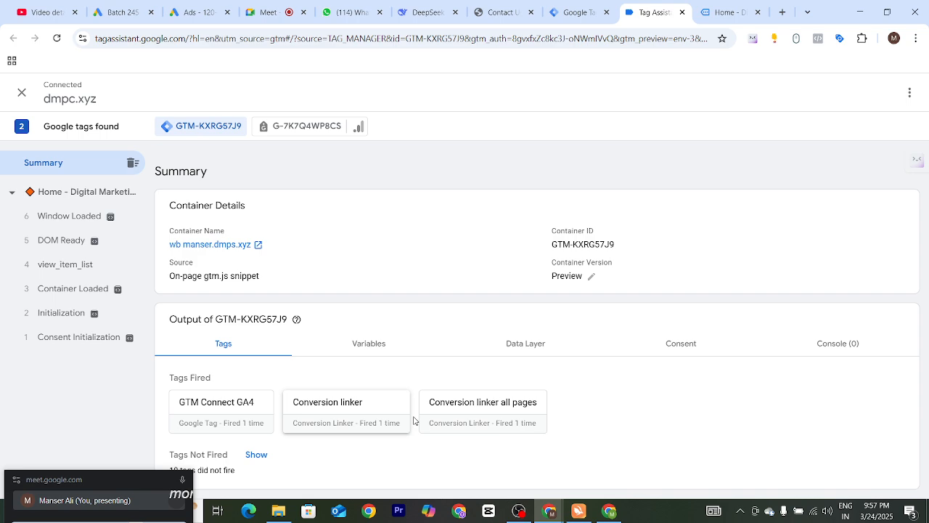
pyautogui.click(257, 455)
pyautogui.scroll(-2, 365, 406)
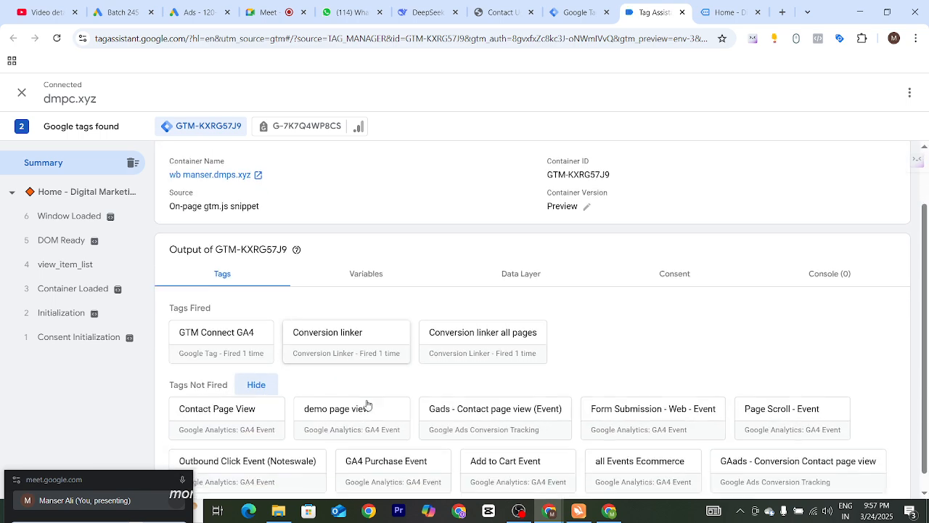
# Visit the website's Contact Us page and review that page's fired and not-fired tags in Tag Assistant
pyautogui.click(739, 13)
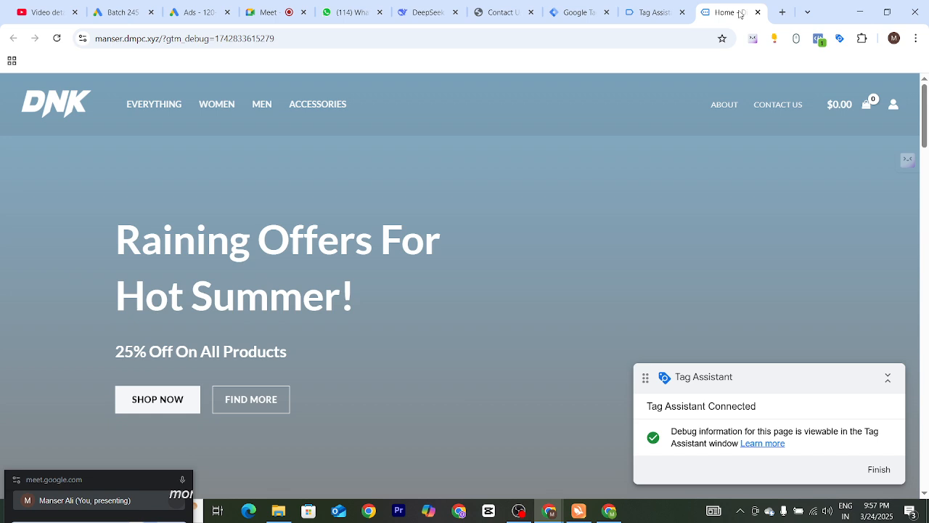
pyautogui.click(775, 105)
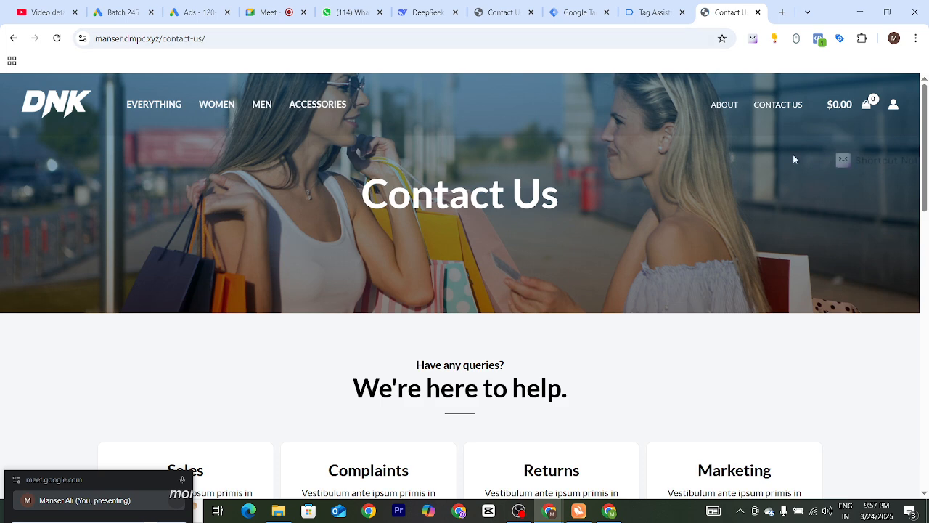
pyautogui.click(642, 12)
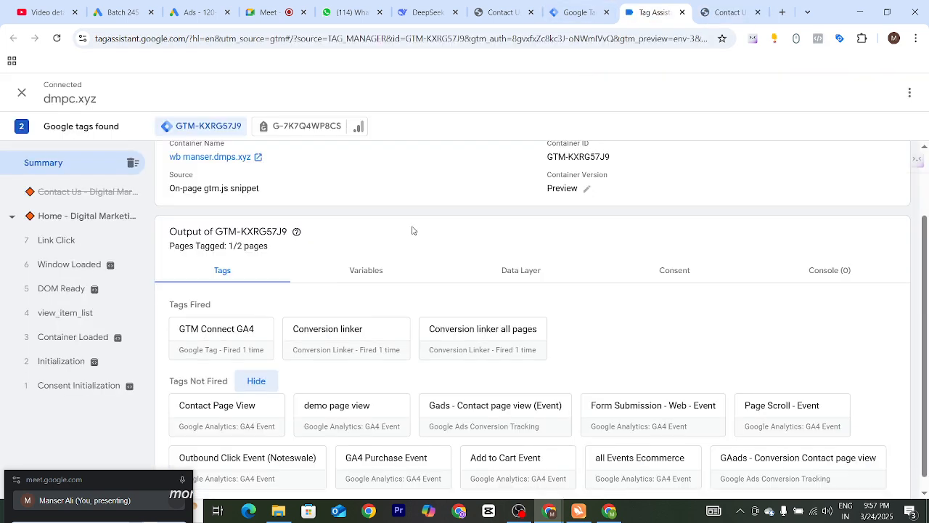
pyautogui.scroll(-1, 412, 230)
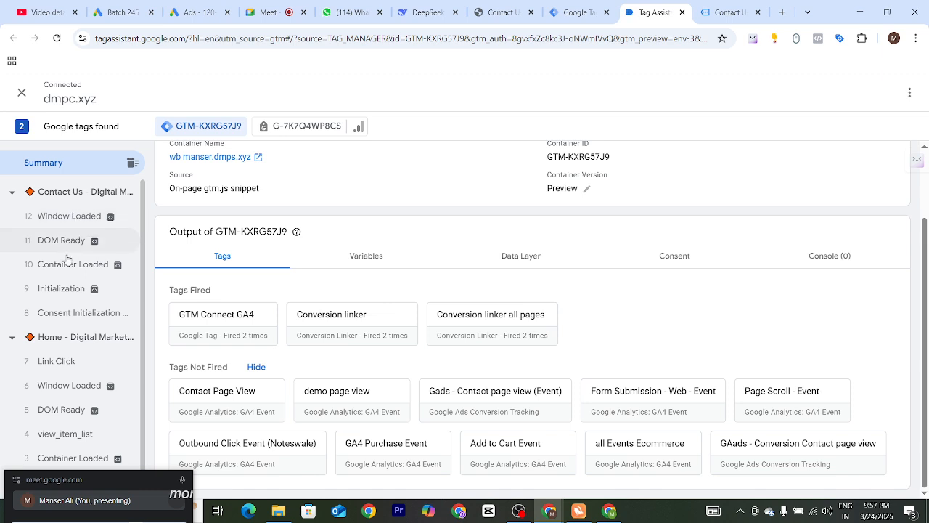
pyautogui.click(63, 193)
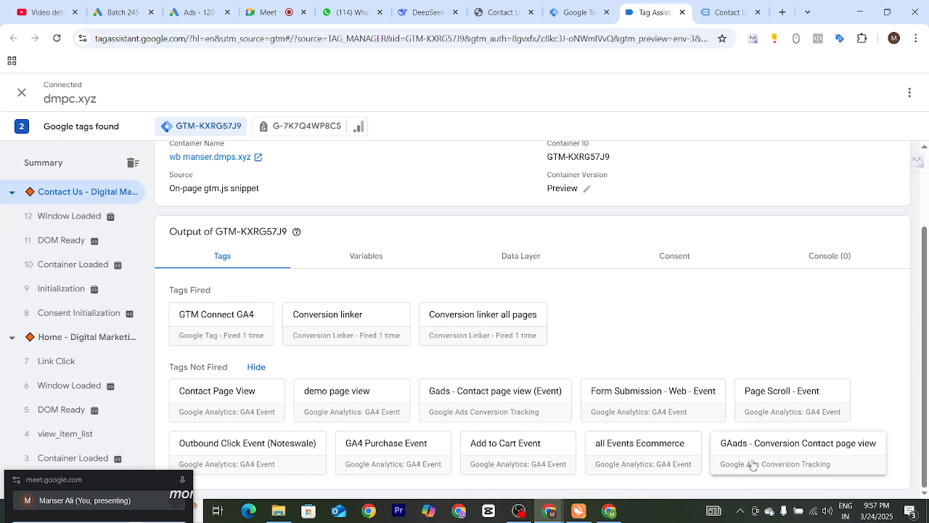
# Check the tags fired on the Contact Us page's Initialization, Consent Initialization and Container Loaded events
pyautogui.click(62, 288)
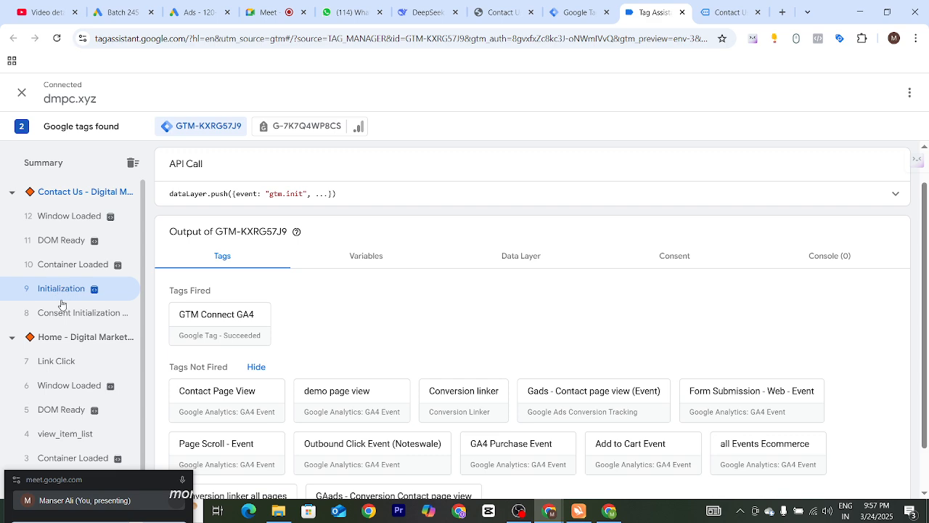
pyautogui.click(61, 319)
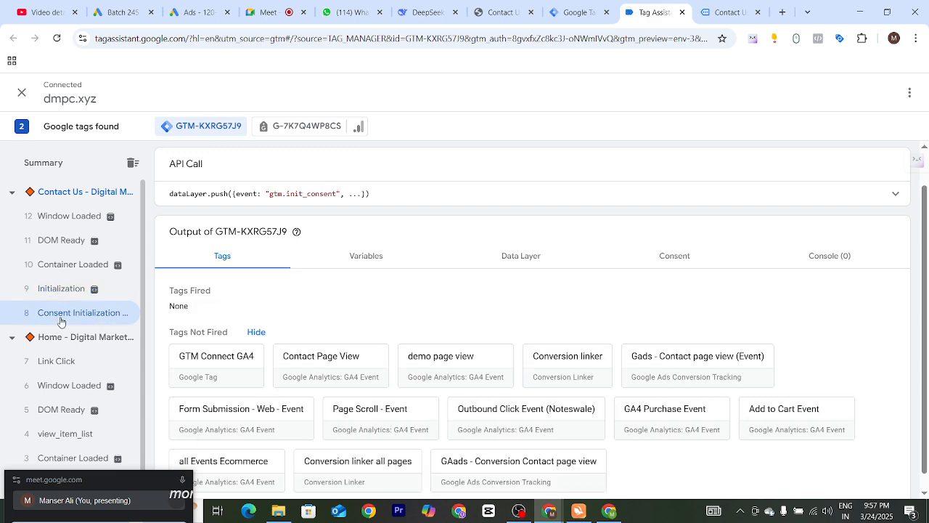
pyautogui.click(60, 266)
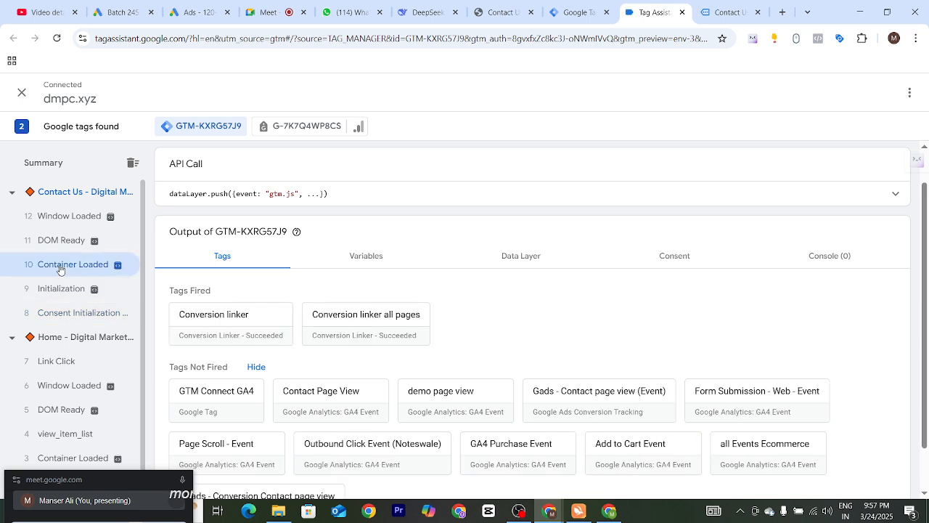
# Examine the Container Loaded event's variables, checking them against the Contact Us page and the tag list in Tag Manager
pyautogui.click(376, 255)
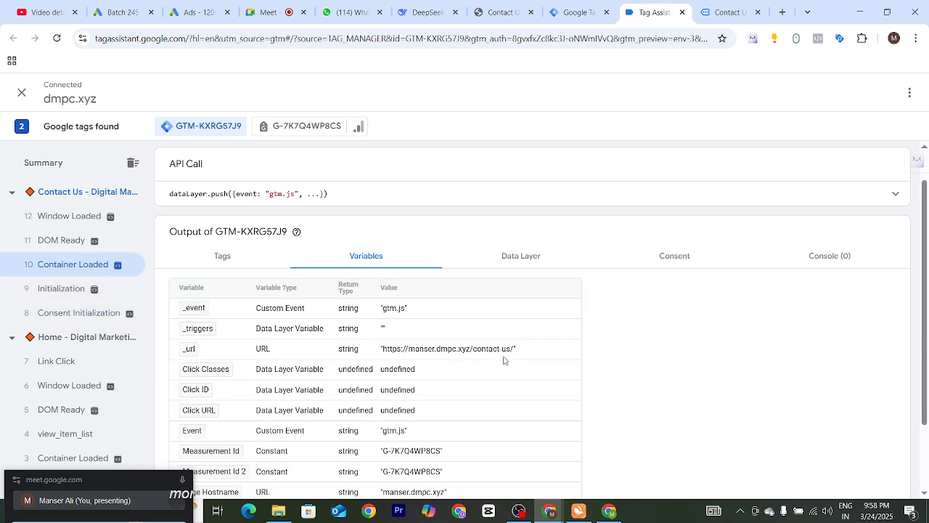
pyautogui.click(732, 14)
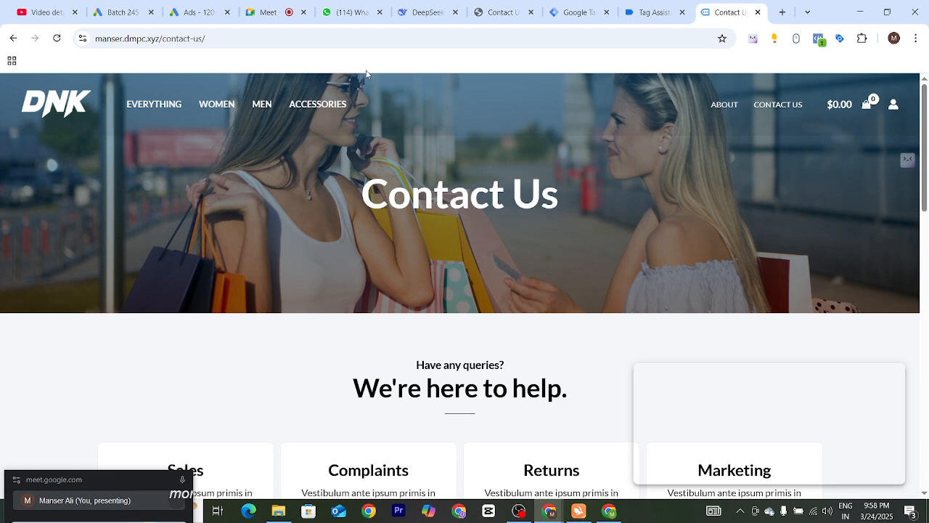
pyautogui.click(587, 16)
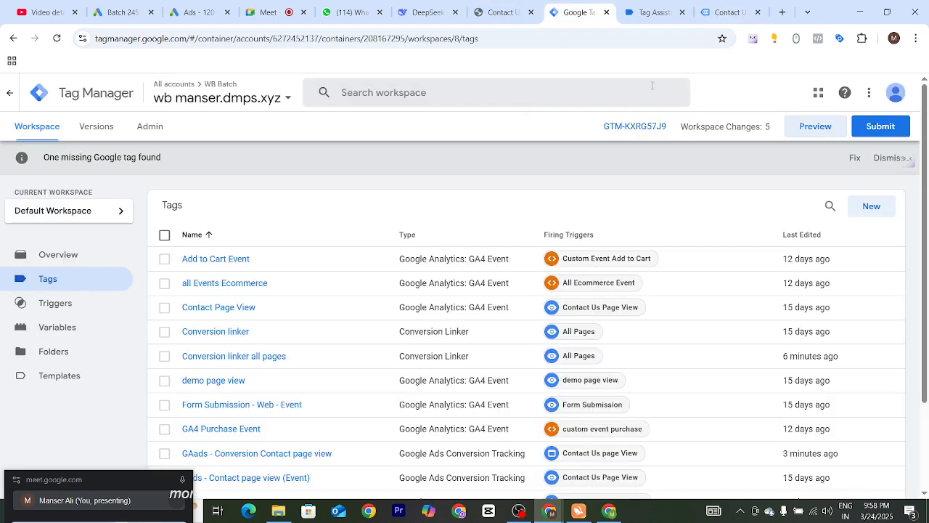
pyautogui.click(652, 12)
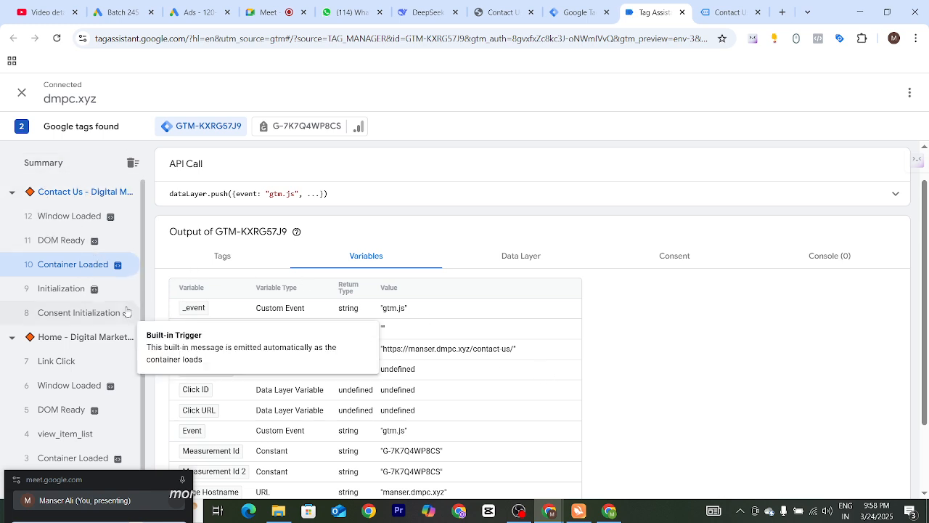
pyautogui.scroll(-2, 399, 353)
pyautogui.scroll(3, 398, 355)
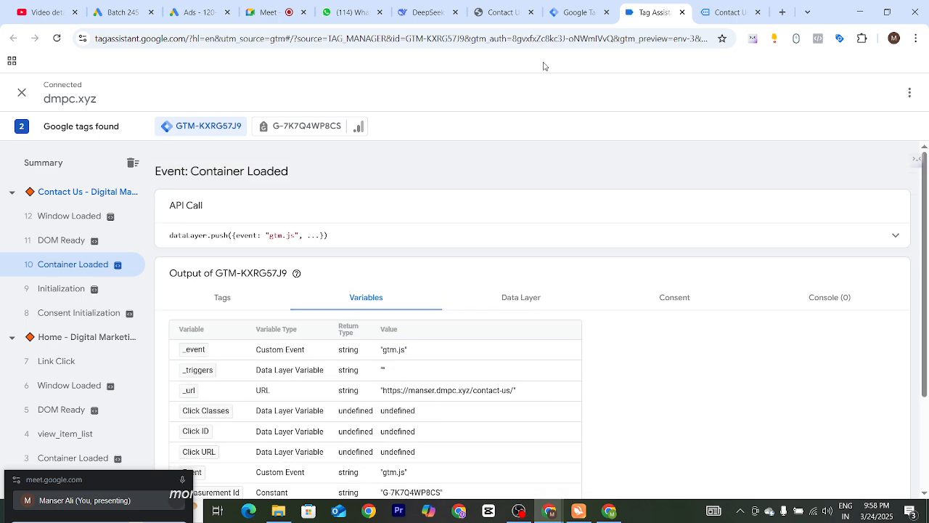
# In Tag Manager, change the GAads - Conversion Contact page view tag's trigger type to DOM Ready, then save and close the trigger
pyautogui.click(570, 13)
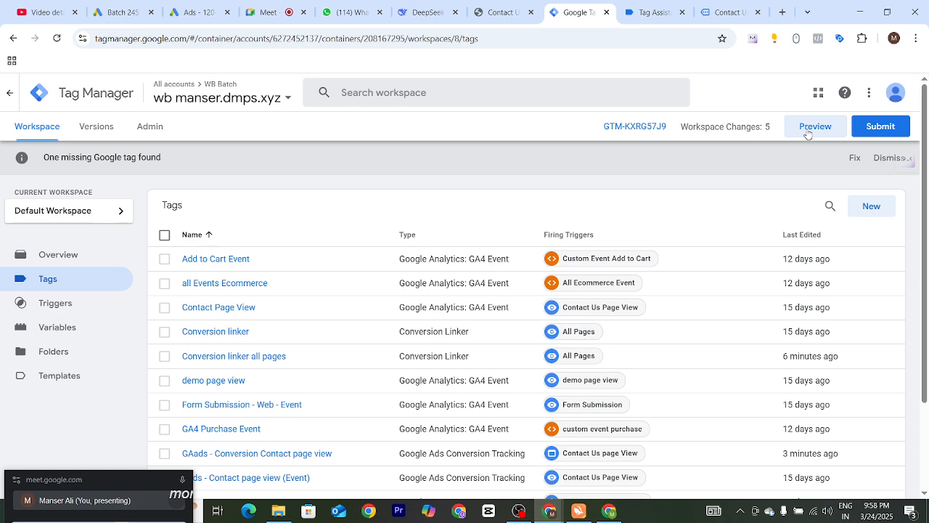
pyautogui.scroll(-2, 291, 352)
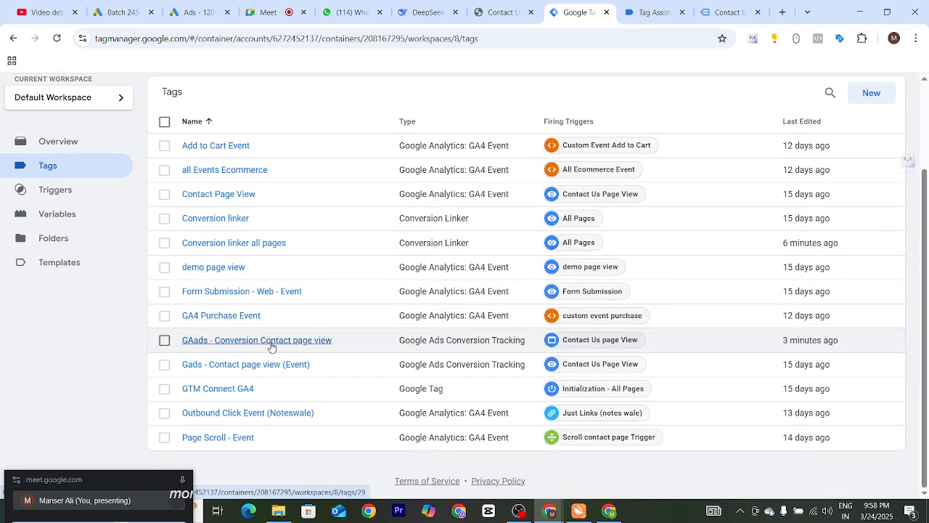
pyautogui.click(574, 342)
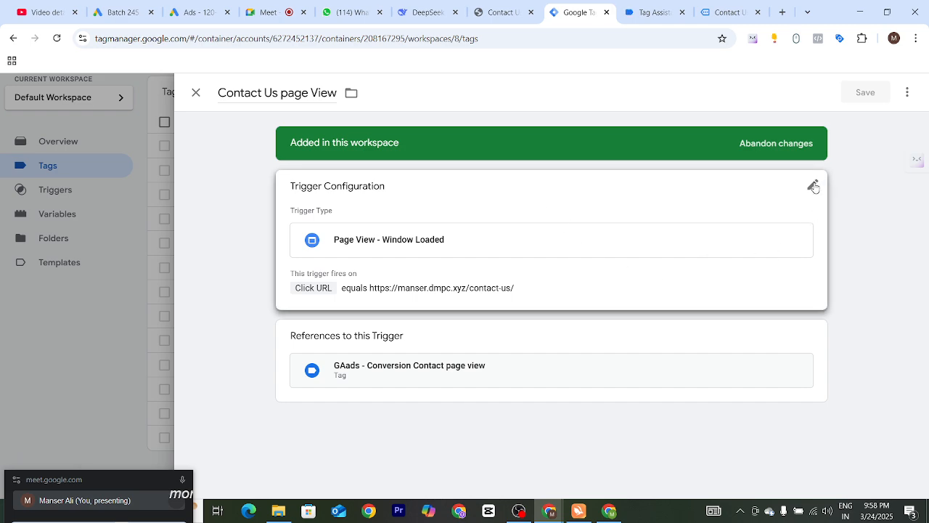
pyautogui.click(813, 186)
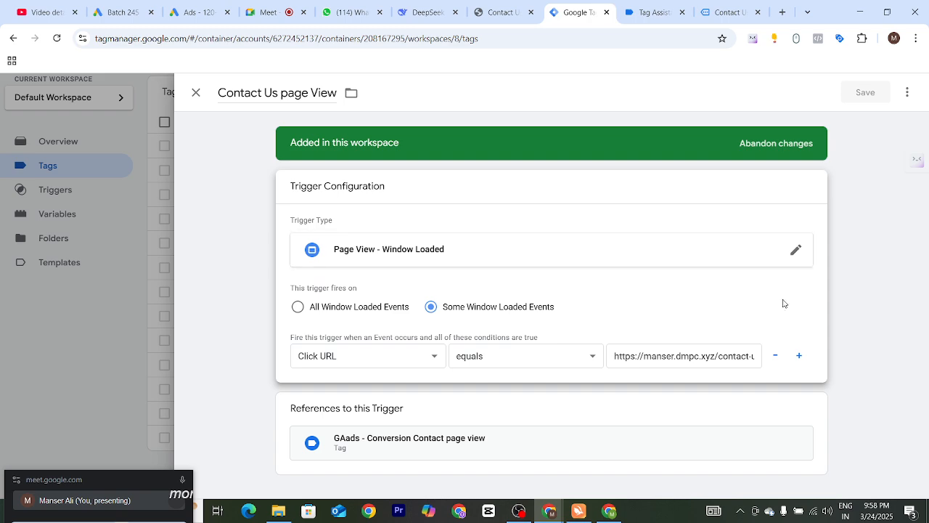
pyautogui.click(796, 250)
pyautogui.click(645, 267)
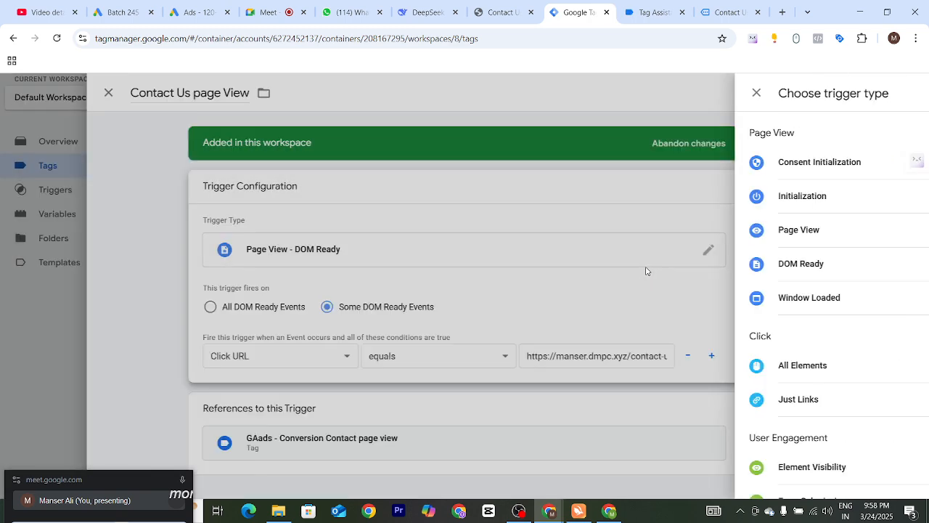
pyautogui.click(857, 94)
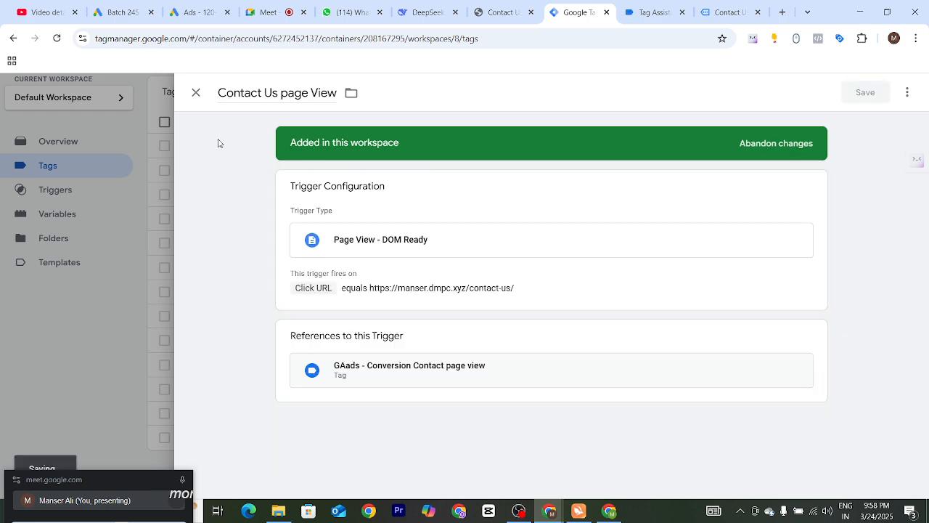
pyautogui.click(191, 108)
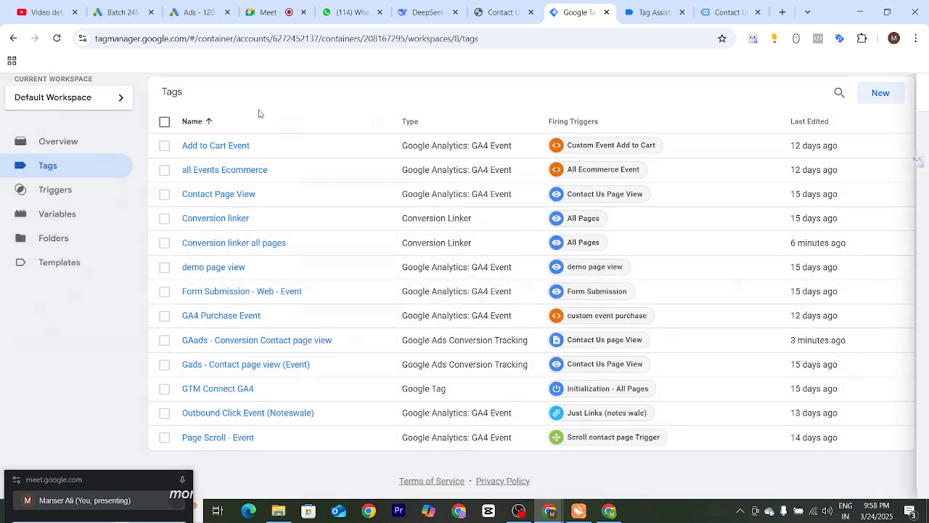
# Reload Tag Assistant and reconnect it to the dmpc.xyz website to test the DOM Ready trigger
pyautogui.scroll(2, 726, 167)
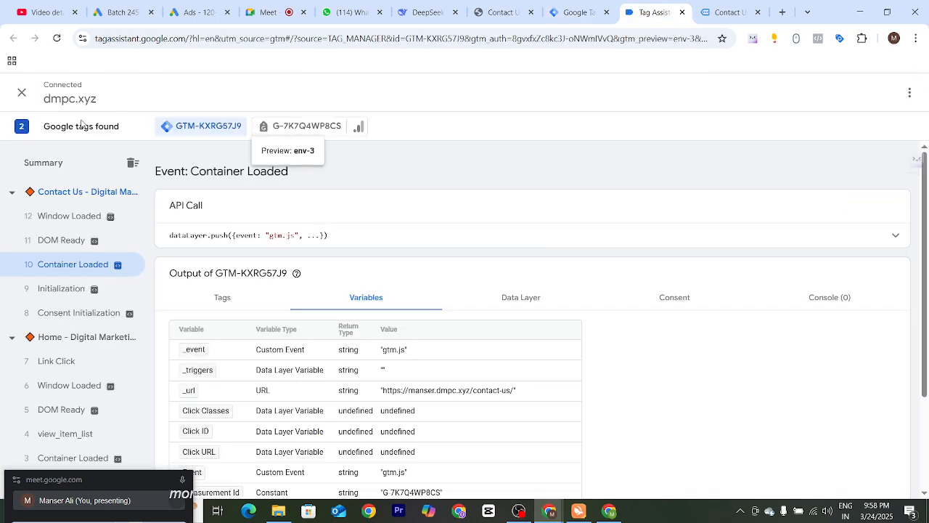
pyautogui.click(57, 38)
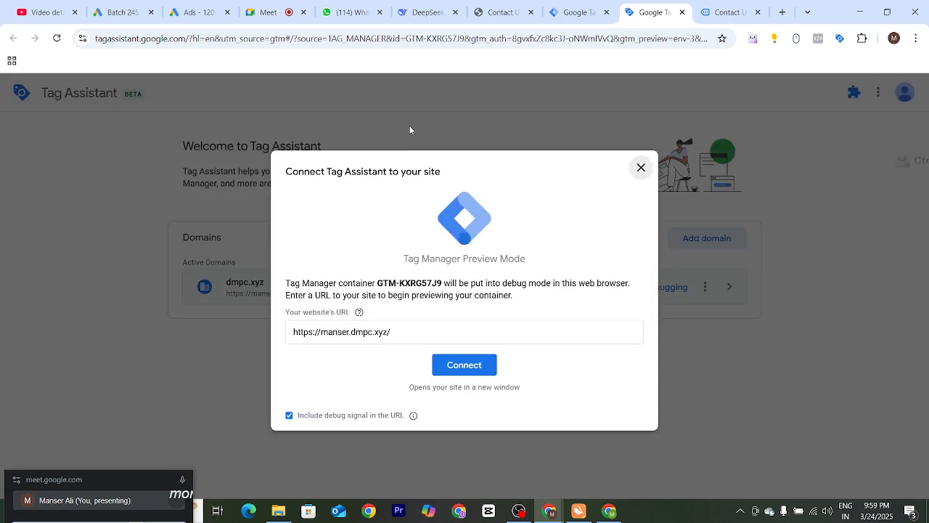
pyautogui.click(464, 365)
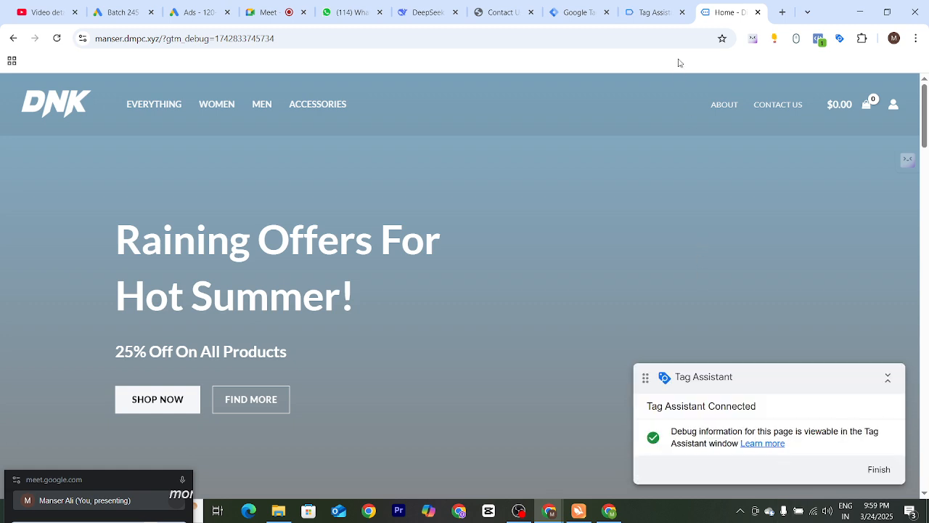
# Show the tags not fired in Tag Assistant and load the website's Contact Us page in the connected debug session
pyautogui.click(653, 13)
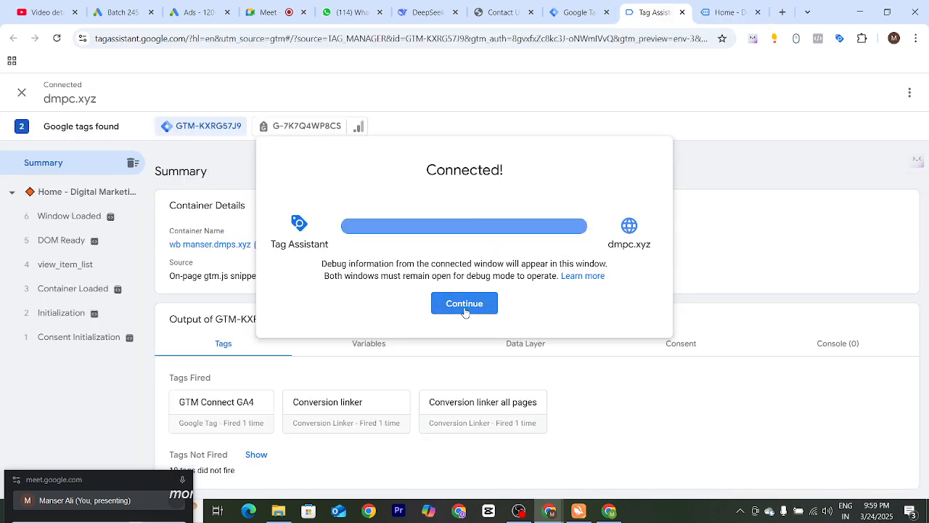
pyautogui.click(465, 305)
pyautogui.click(256, 455)
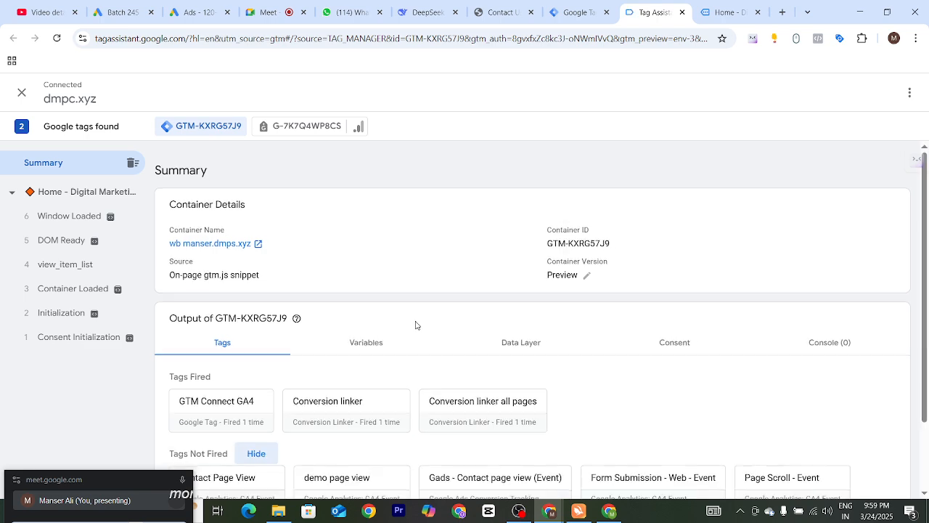
pyautogui.click(722, 12)
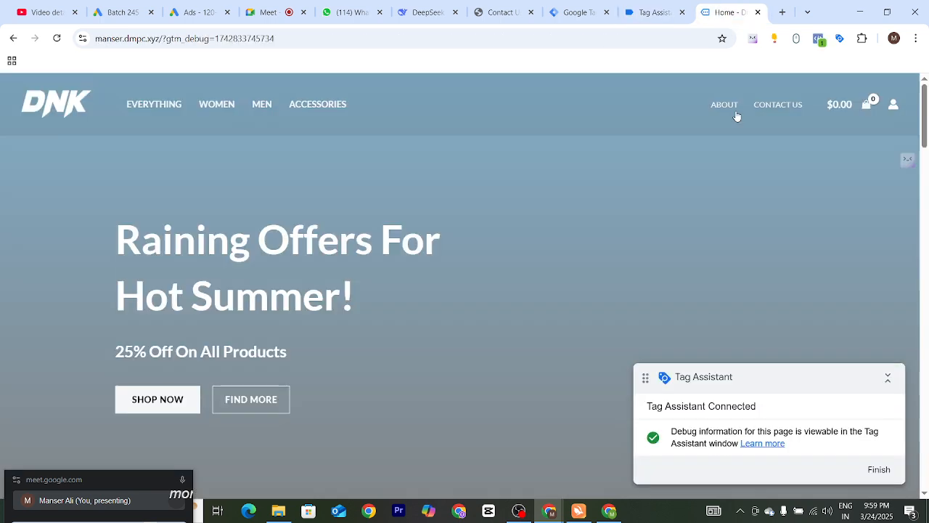
pyautogui.click(774, 107)
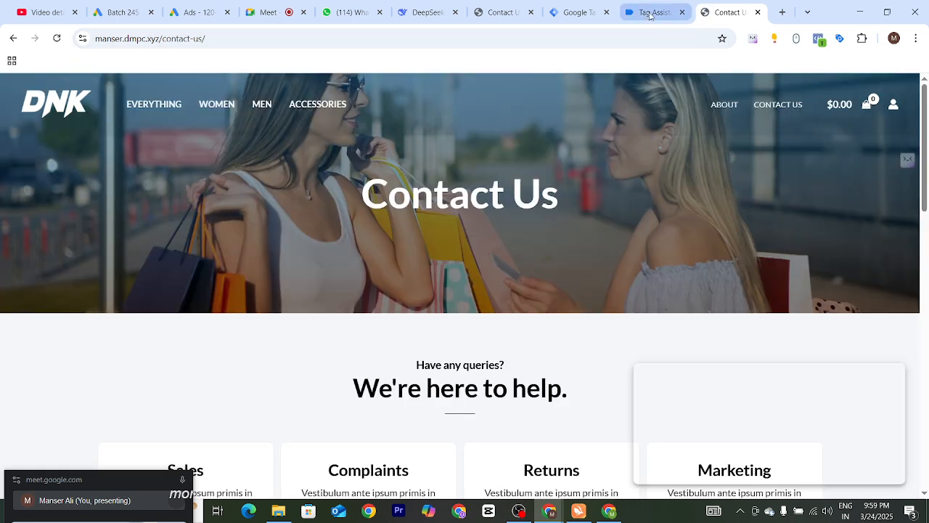
pyautogui.click(651, 13)
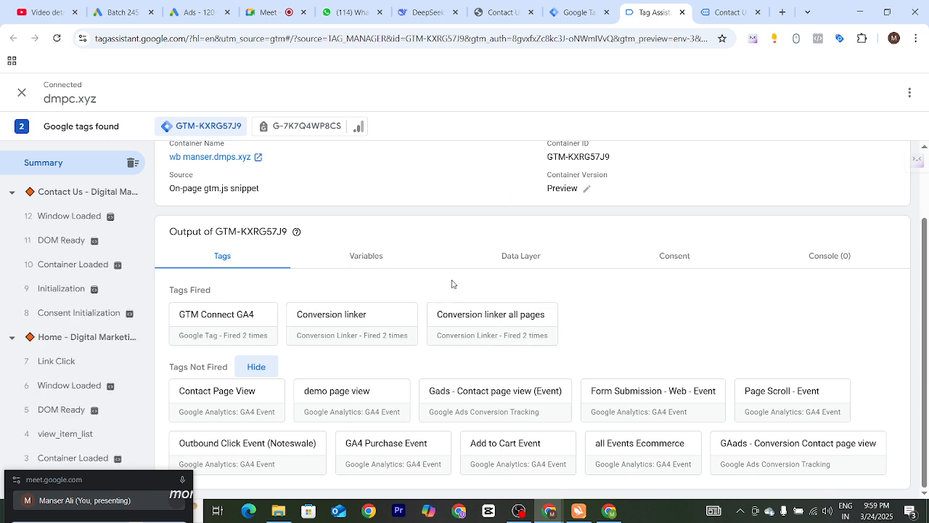
# Open the GAads - Conversion Contact page view tag's details in Tag Assistant and examine its firing trigger's URL filter
pyautogui.click(798, 444)
pyautogui.scroll(-2, 518, 288)
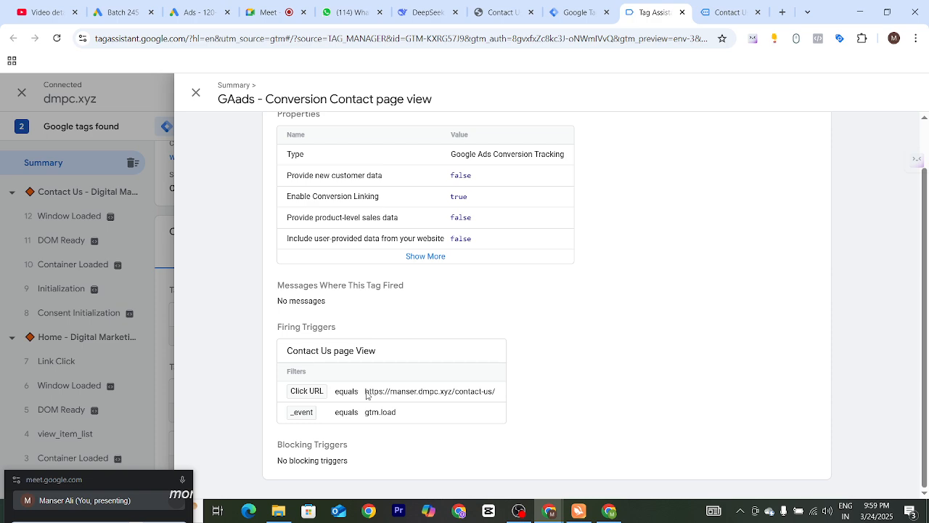
pyautogui.moveTo(366, 394); pyautogui.dragTo(497, 399)
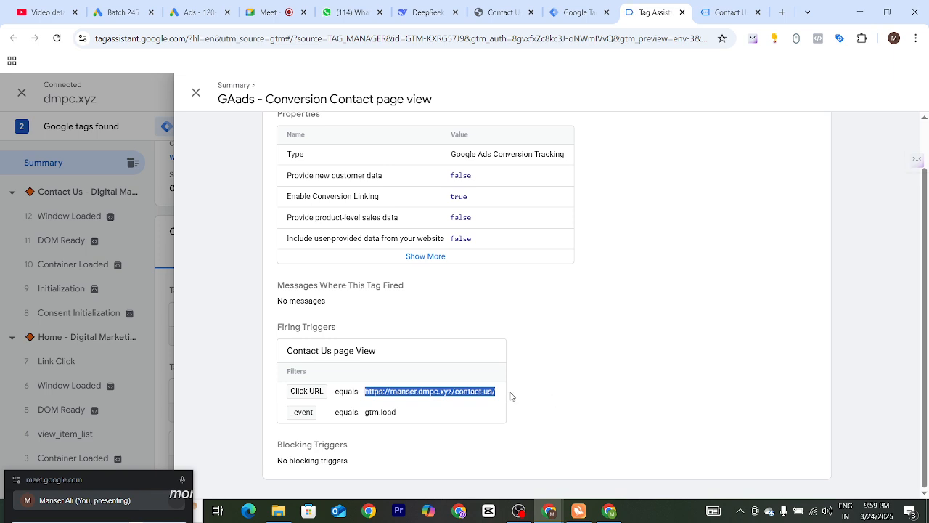
# Copy the Contact Us page's full address from the website and compare it with the trigger's filter
pyautogui.click(729, 14)
pyautogui.click(127, 39)
pyautogui.hotkey('ctrl', 'c')
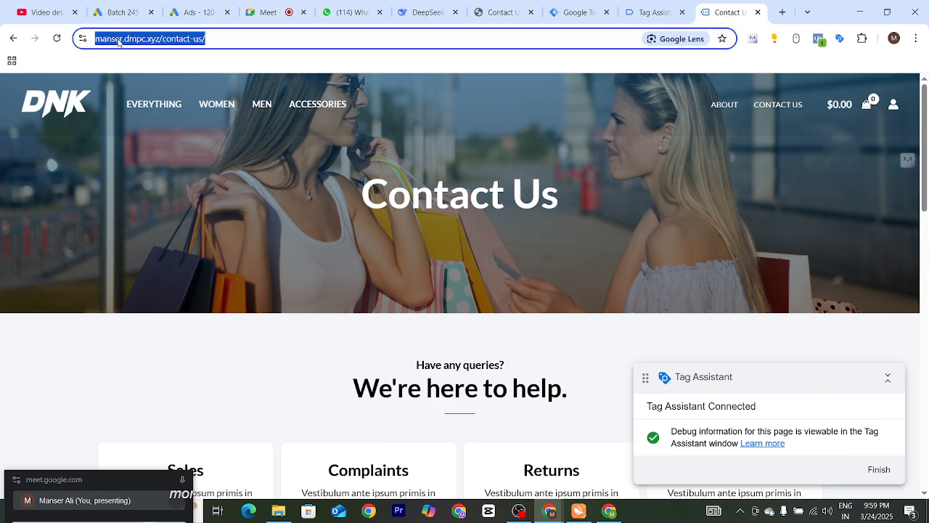
pyautogui.click(276, 42)
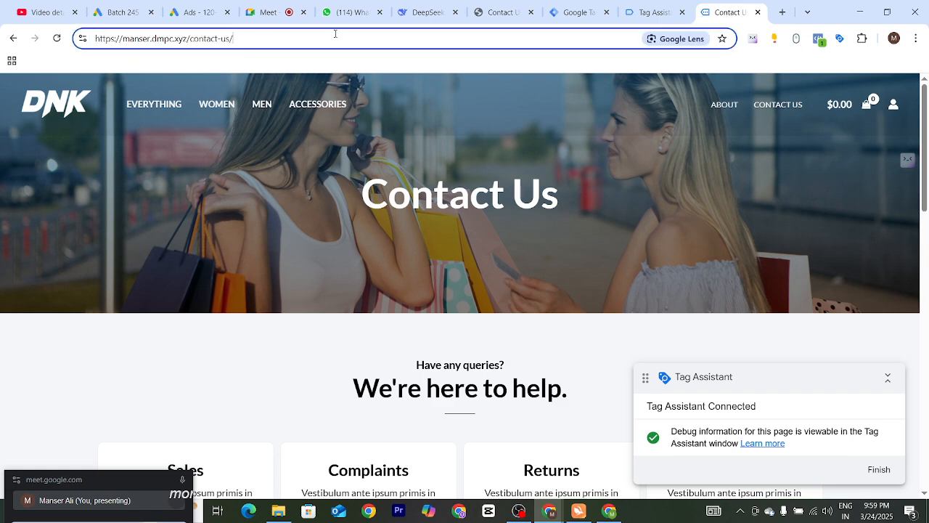
# Close the tag's details in Tag Assistant and check the tags fired on the Contact Us page's Container Loaded event
pyautogui.click(578, 13)
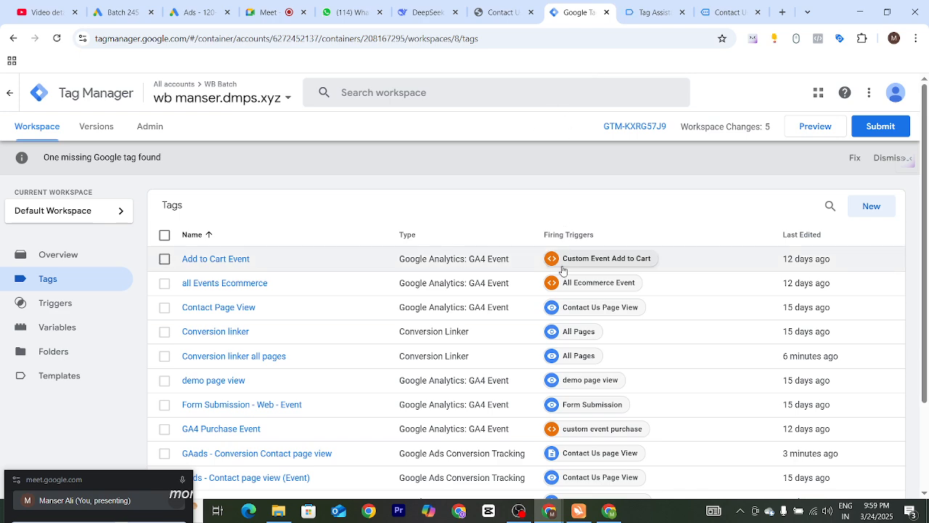
pyautogui.hotkey('ctrl', 'Tab')
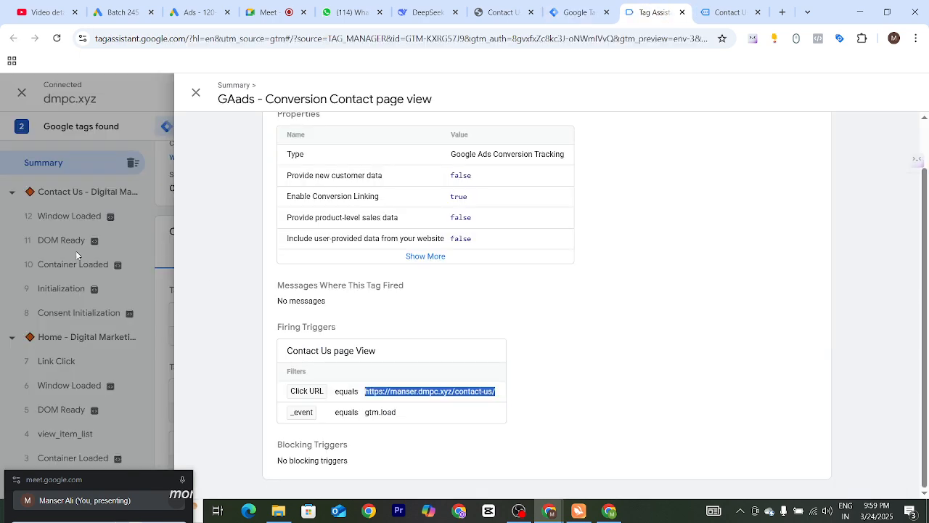
pyautogui.click(196, 93)
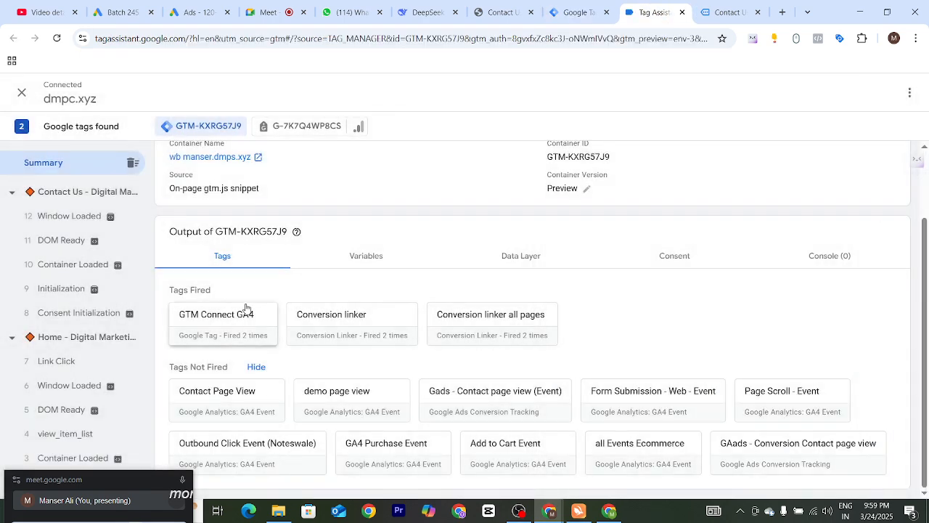
pyautogui.click(65, 266)
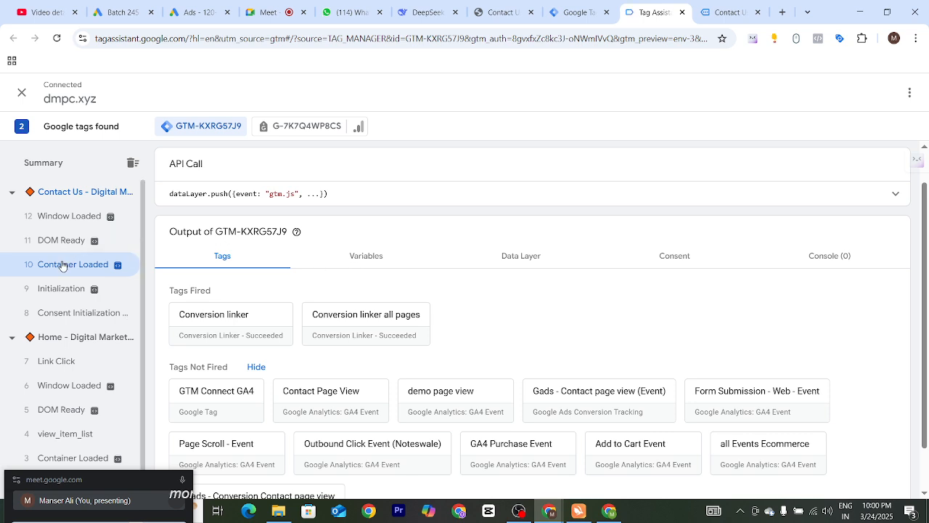
# In Tag Manager, open the Contact Us page View trigger of the GAads - Conversion Contact page view tag for editing
pyautogui.click(579, 13)
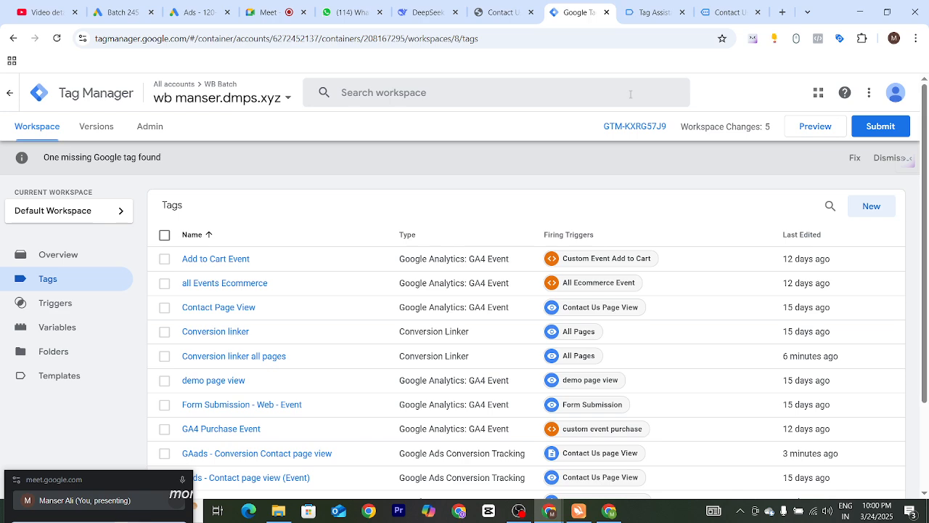
pyautogui.scroll(-2, 311, 368)
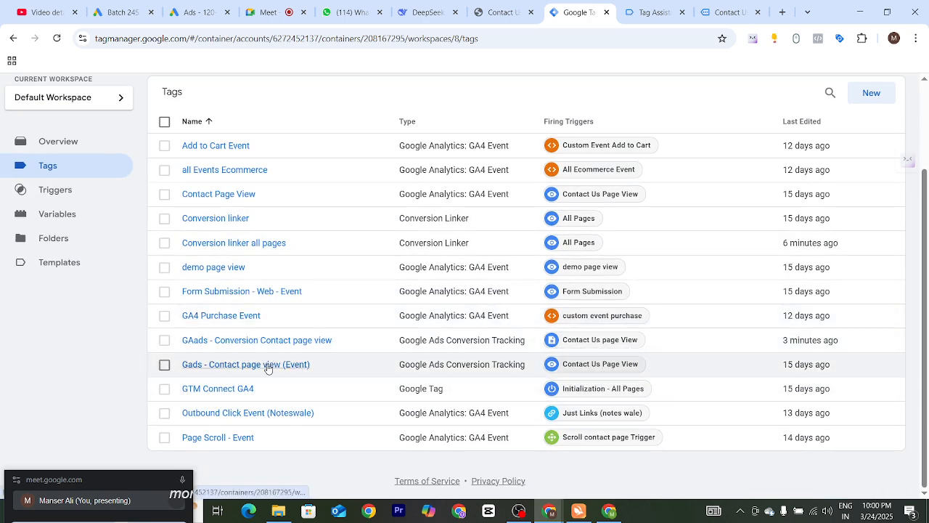
pyautogui.click(593, 340)
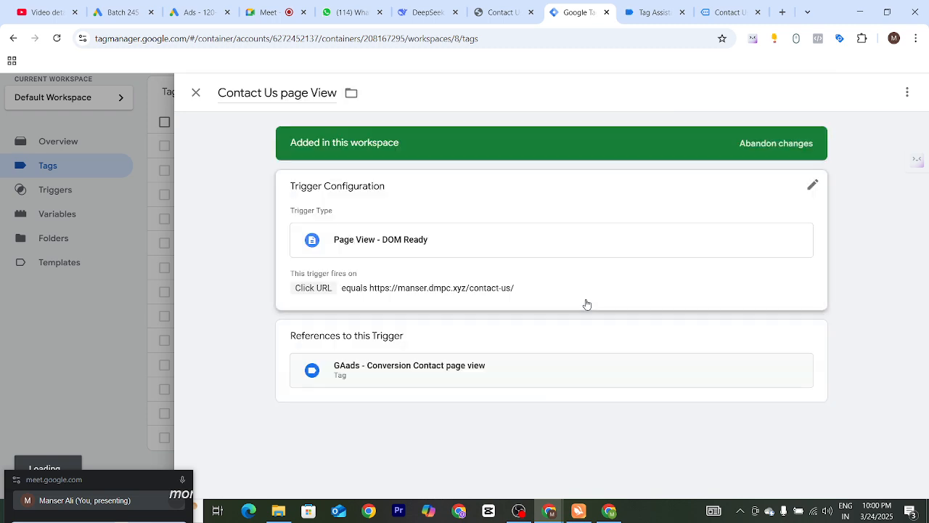
pyautogui.click(813, 186)
# Review the available trigger types, checking them against the Contact Us page's events in Tag Assistant, without choosing one
pyautogui.click(803, 252)
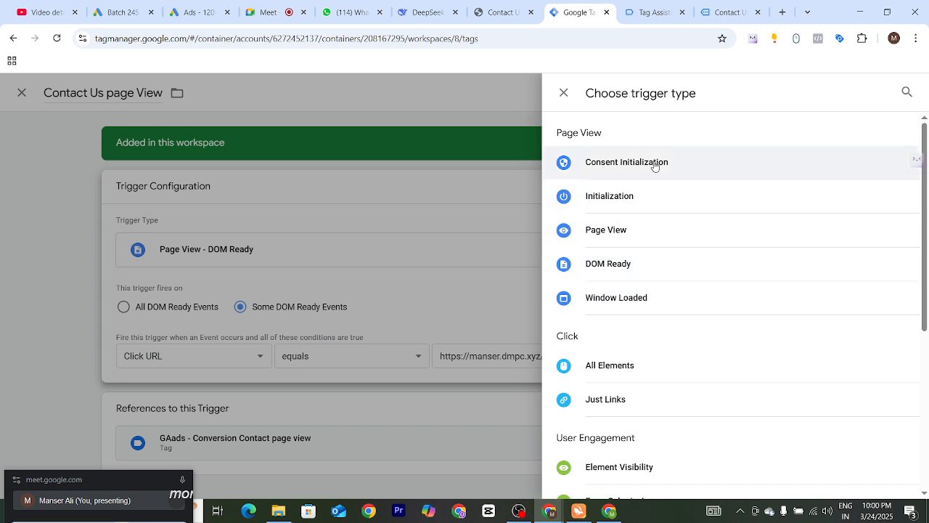
pyautogui.scroll(-1, 675, 265)
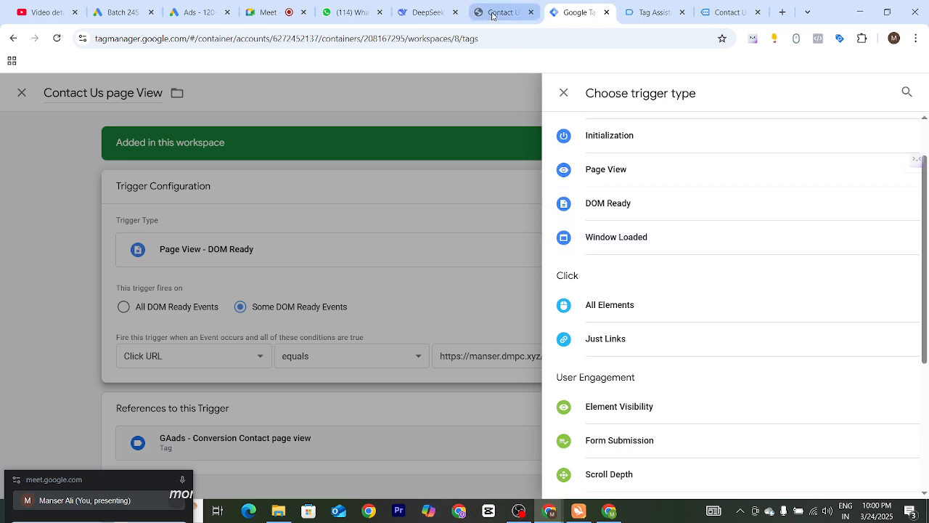
pyautogui.click(640, 16)
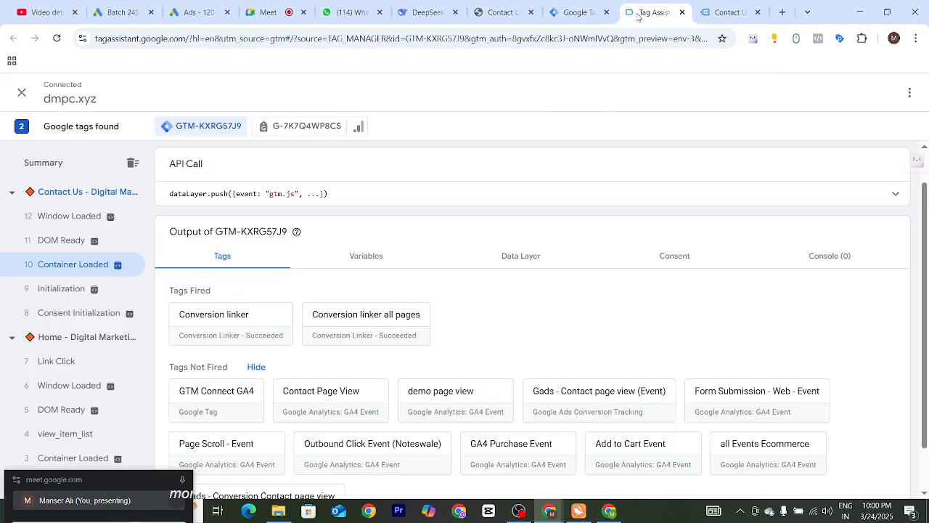
pyautogui.click(577, 13)
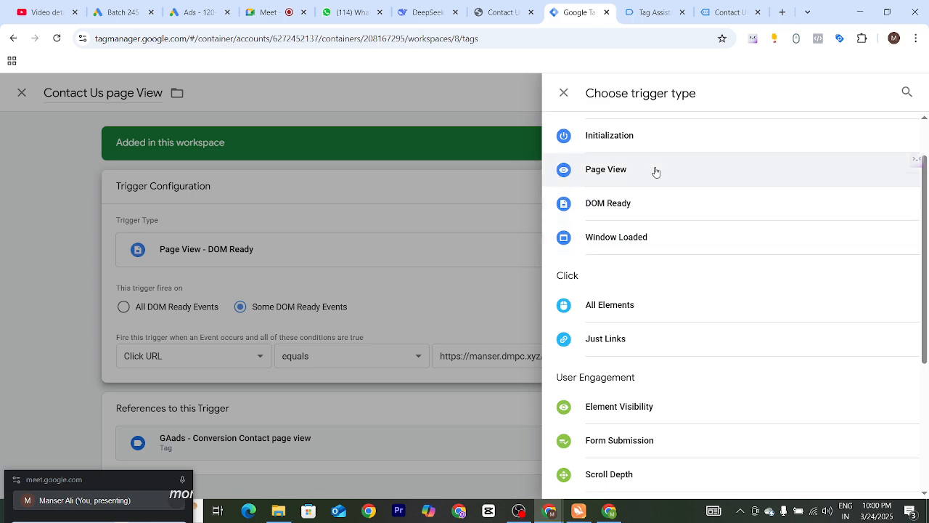
pyautogui.scroll(-2, 680, 214)
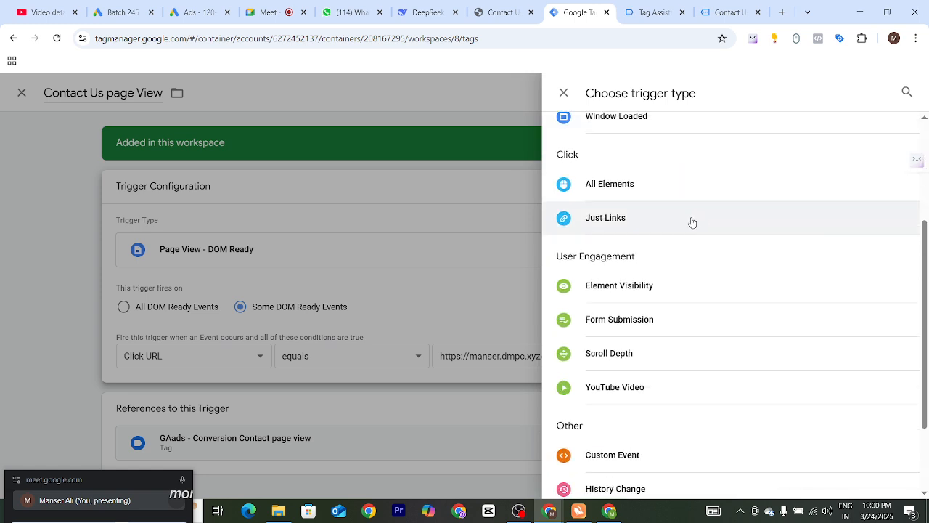
pyautogui.scroll(-1, 708, 222)
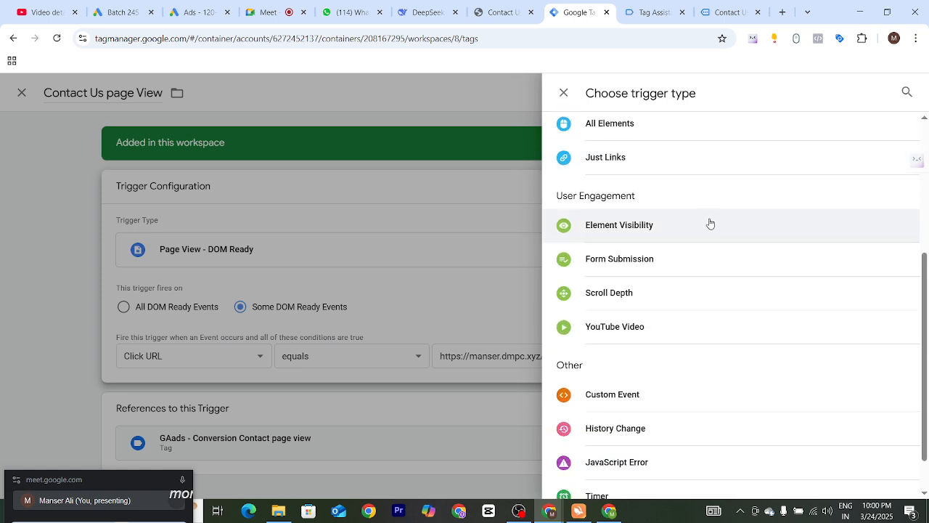
pyautogui.click(64, 369)
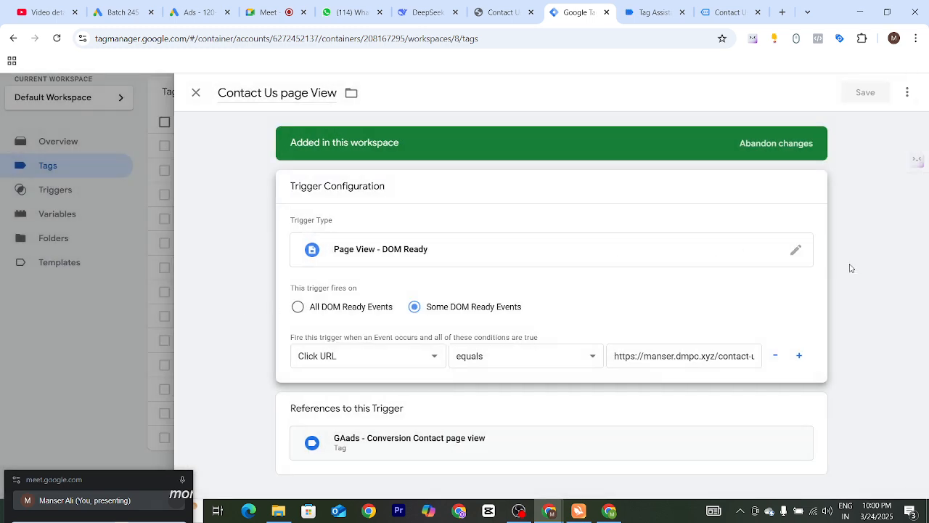
pyautogui.click(795, 249)
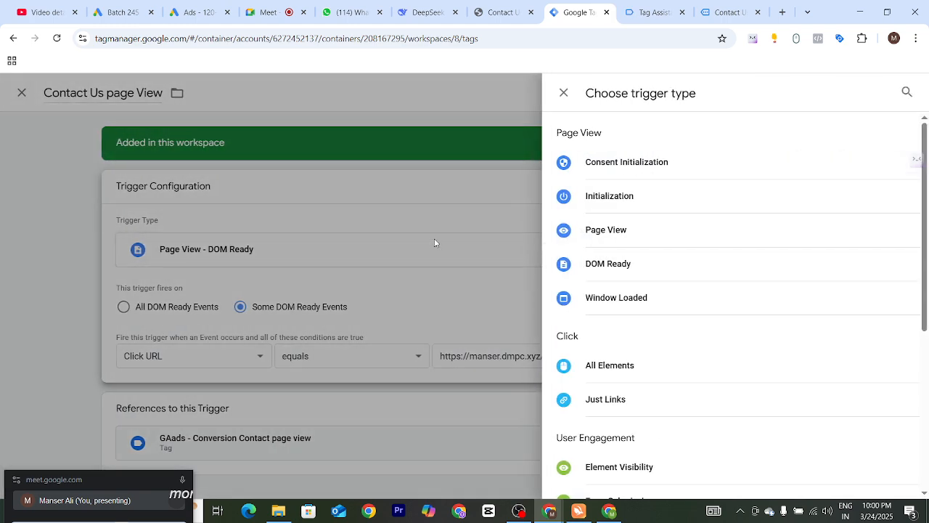
pyautogui.click(294, 240)
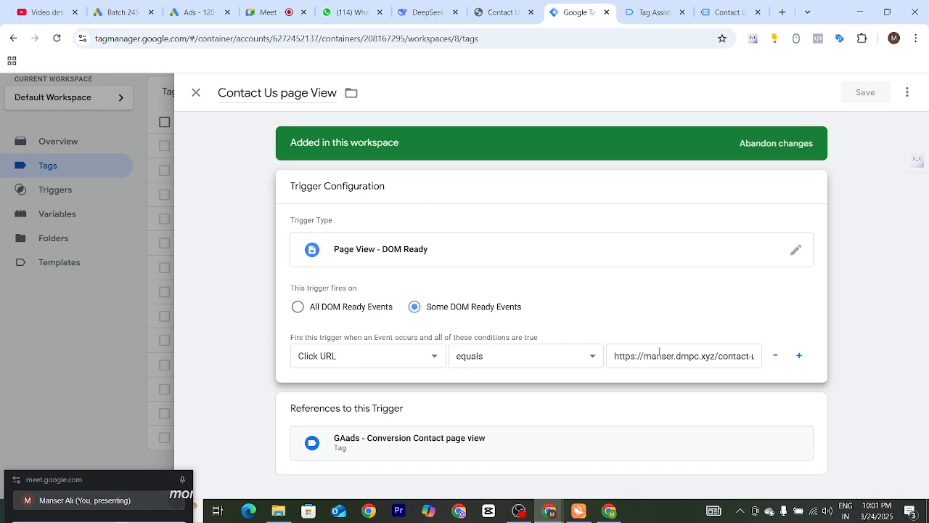
pyautogui.tripleClick(732, 356)
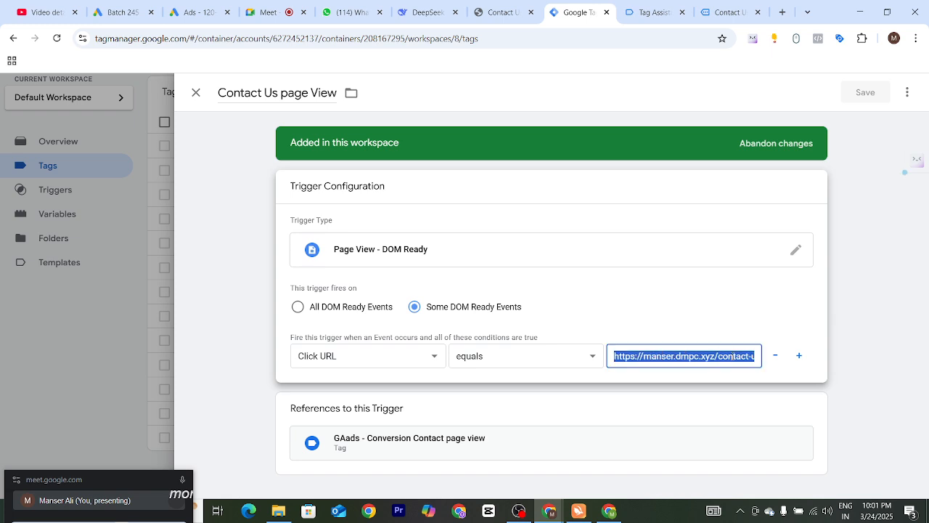
pyautogui.click(704, 356)
pyautogui.tripleClick(704, 356)
pyautogui.hotkey('ctrl', 'v')
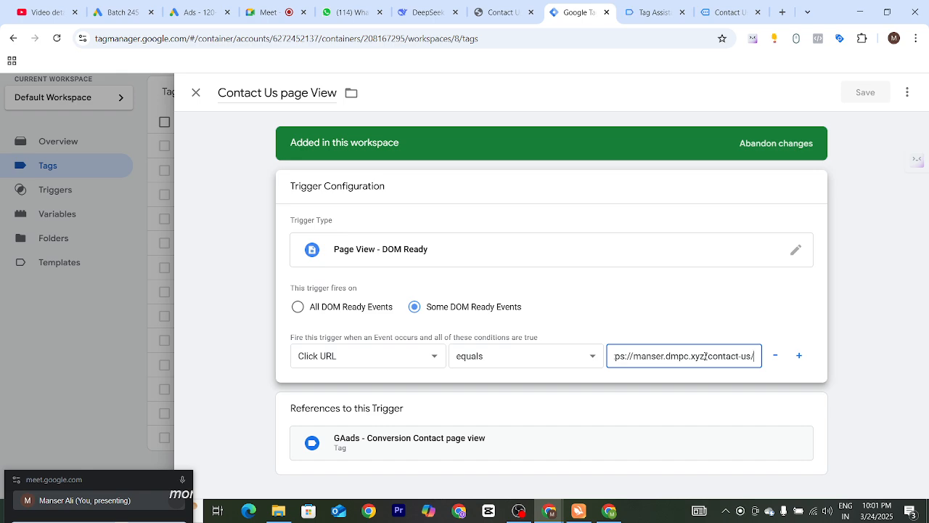
pyautogui.click(376, 358)
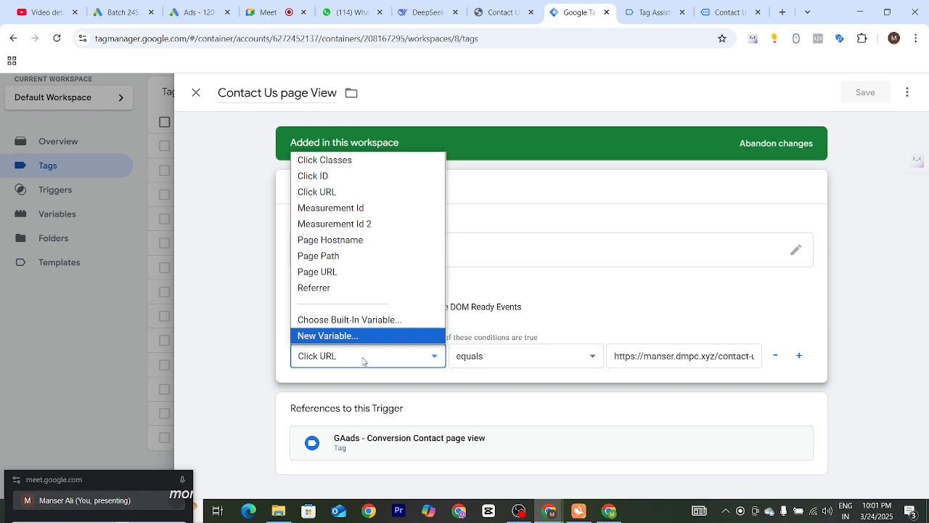
pyautogui.click(363, 360)
pyautogui.click(363, 361)
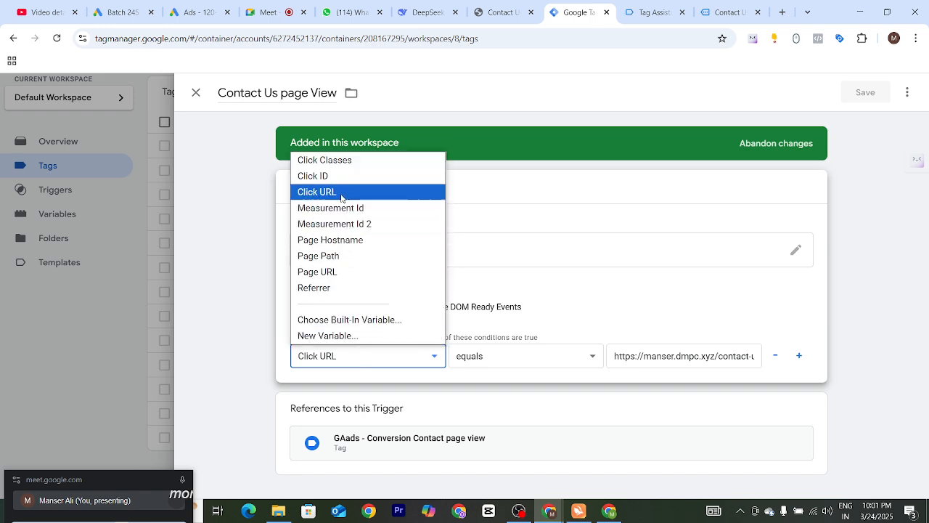
pyautogui.click(346, 272)
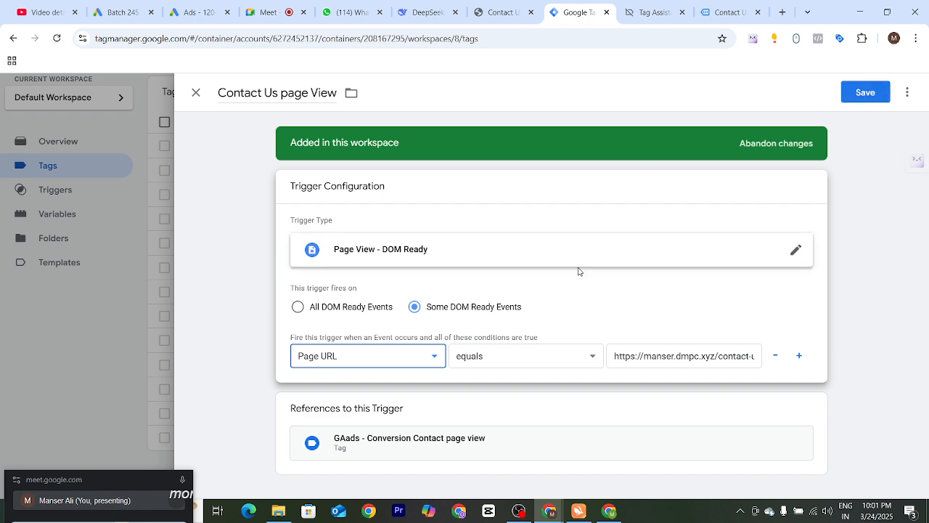
# Change the Contact Us page View trigger's type to Page View and save the trigger
pyautogui.click(795, 249)
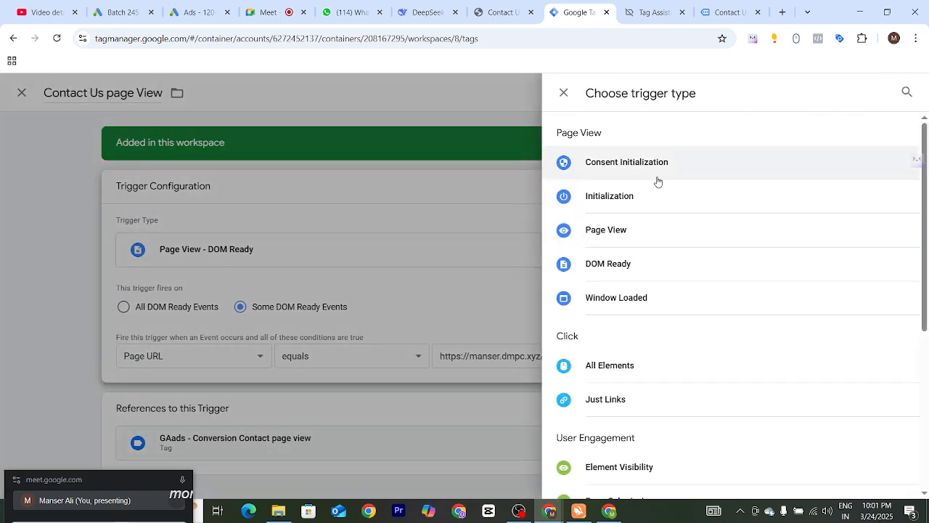
pyautogui.scroll(-3, 663, 298)
pyautogui.scroll(3, 652, 291)
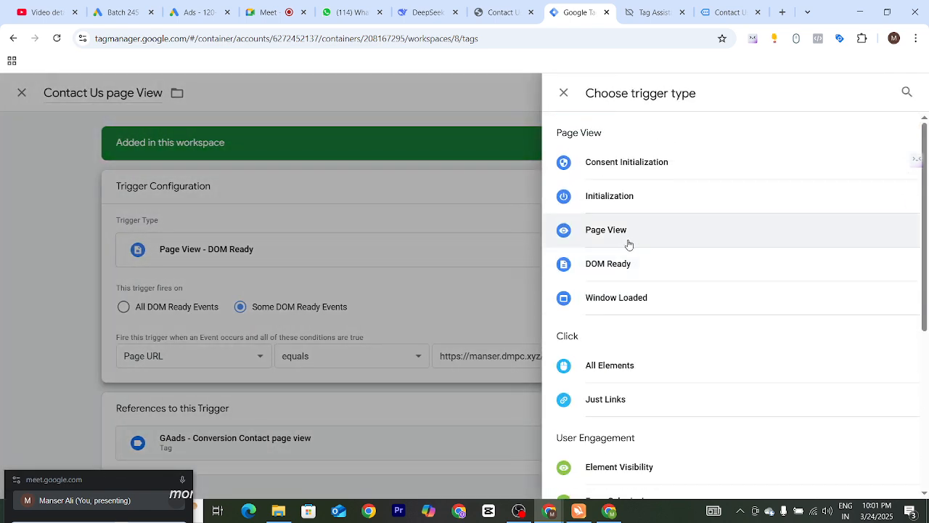
pyautogui.click(614, 234)
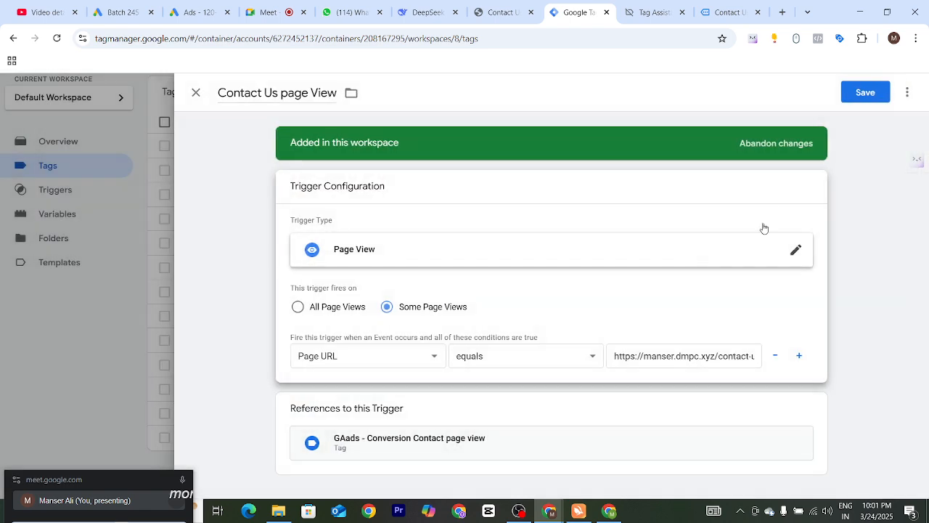
pyautogui.click(864, 95)
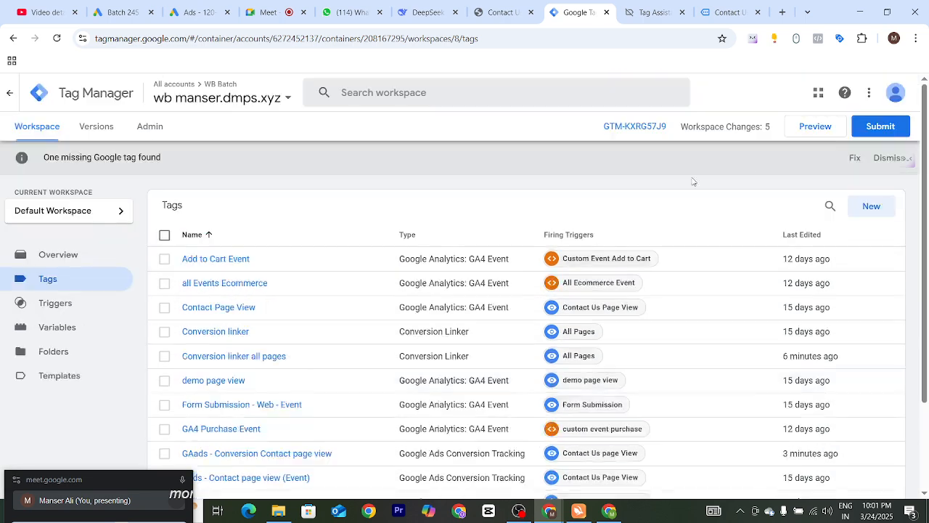
pyautogui.click(803, 128)
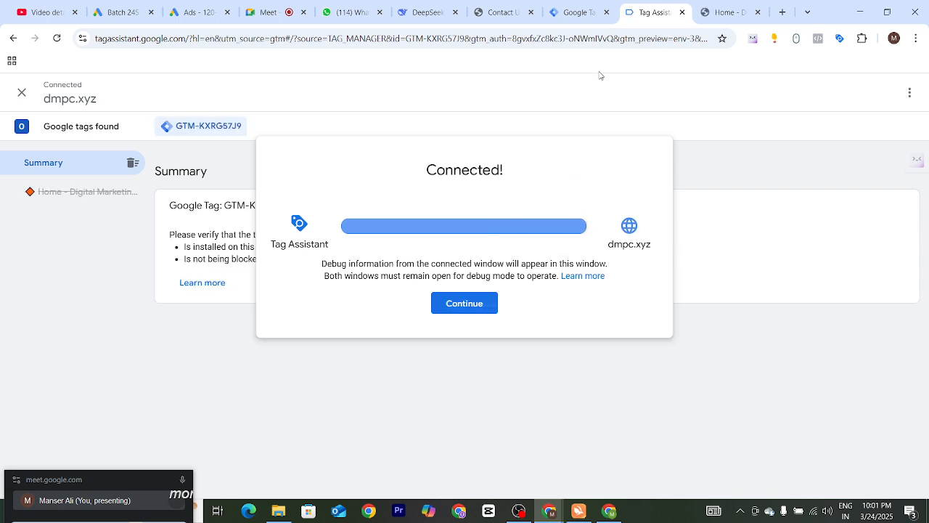
pyautogui.click(682, 13)
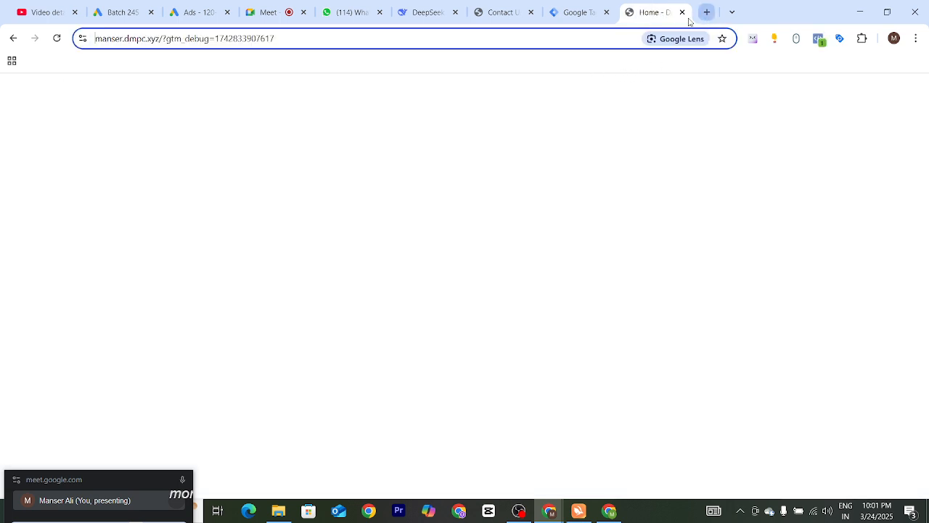
pyautogui.click(683, 14)
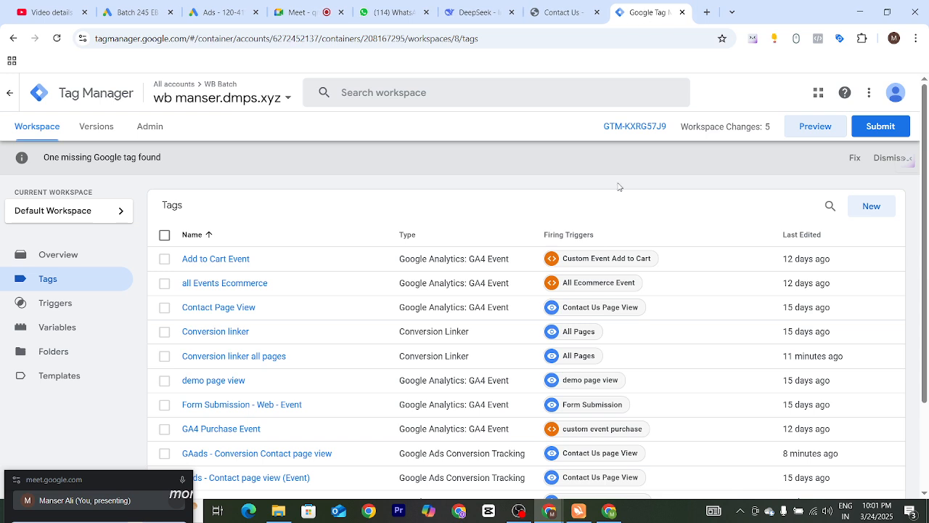
pyautogui.click(813, 129)
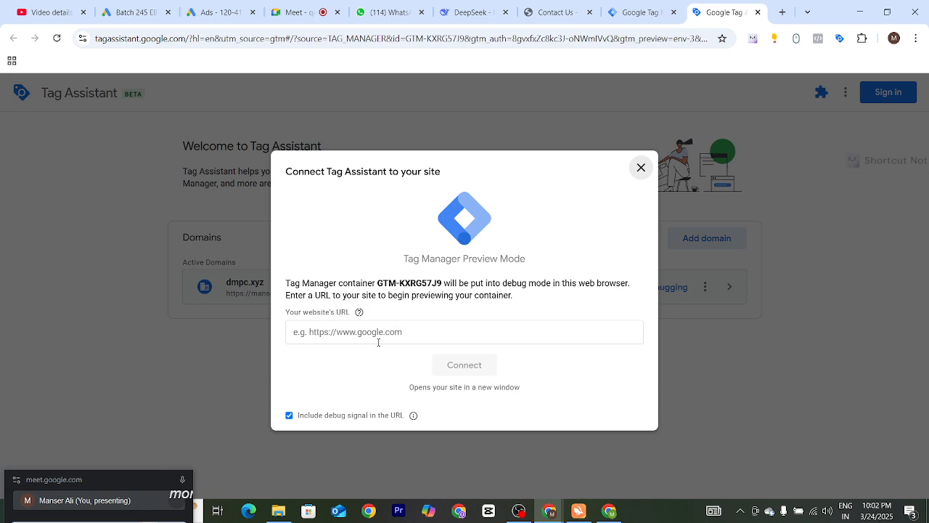
pyautogui.click(383, 334)
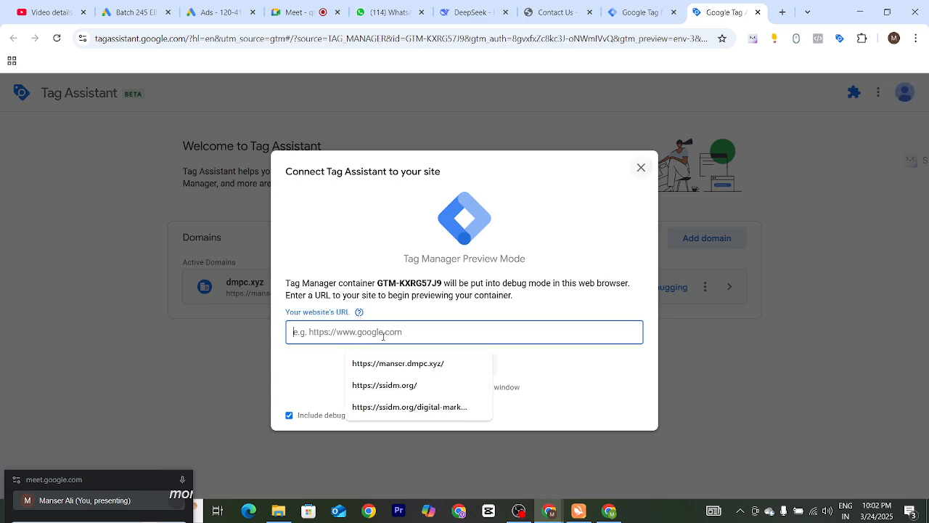
pyautogui.click(395, 362)
pyautogui.click(461, 365)
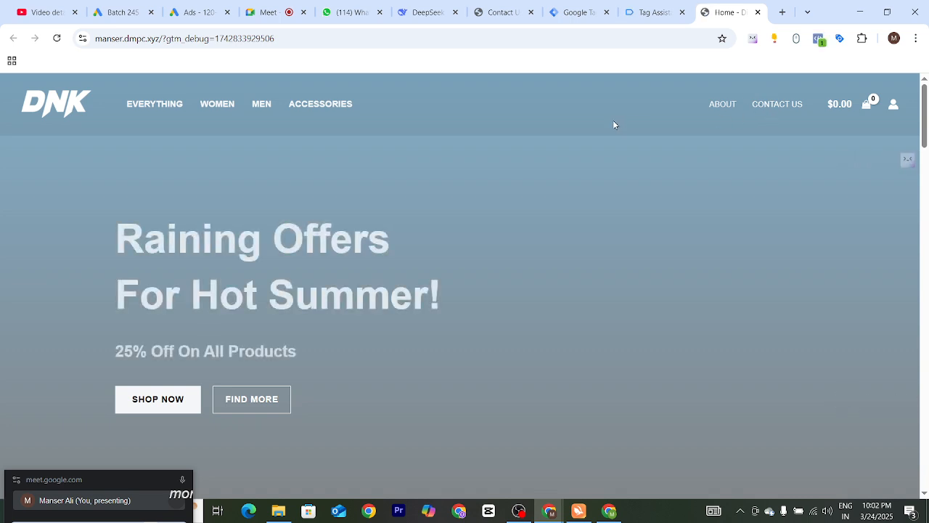
pyautogui.click(646, 20)
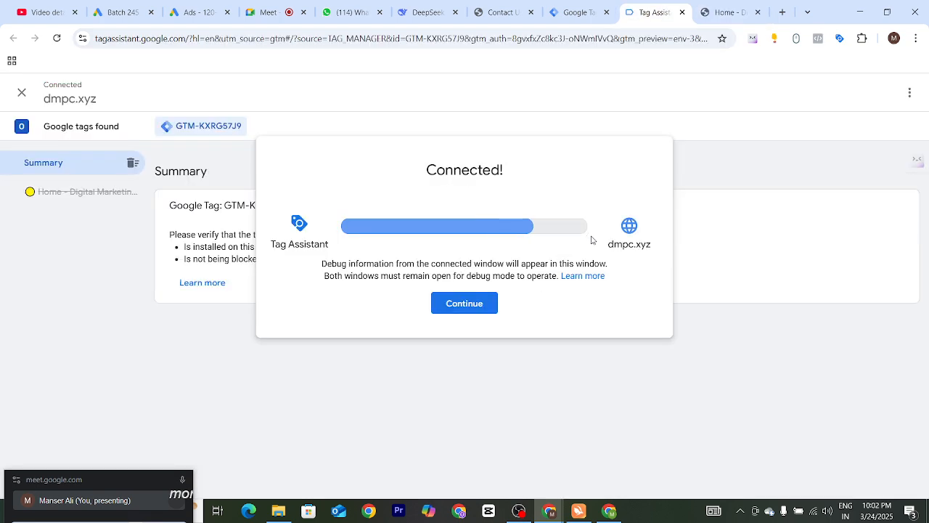
pyautogui.click(465, 303)
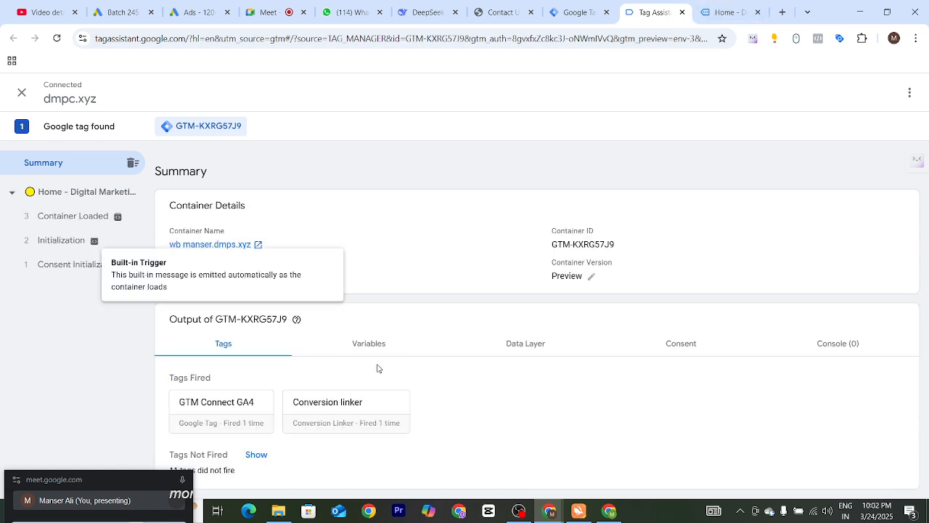
pyautogui.click(257, 455)
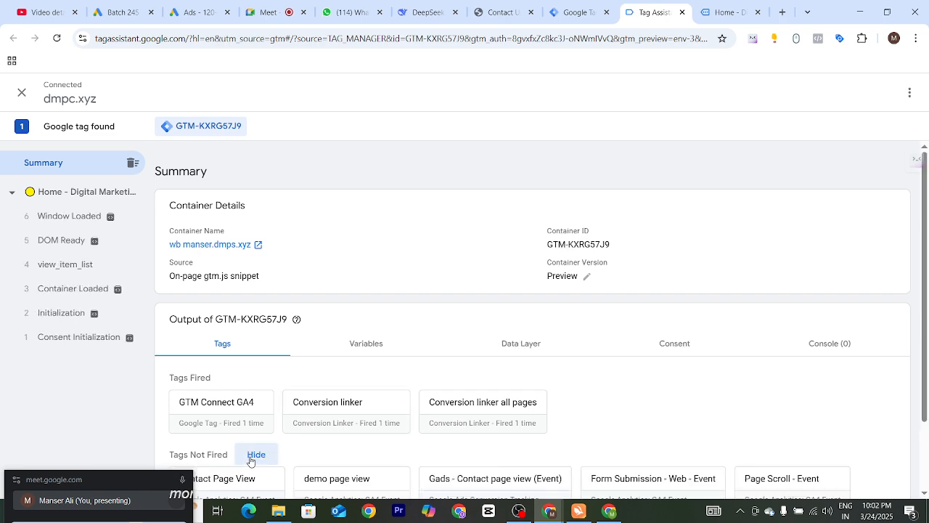
pyautogui.scroll(-2, 409, 317)
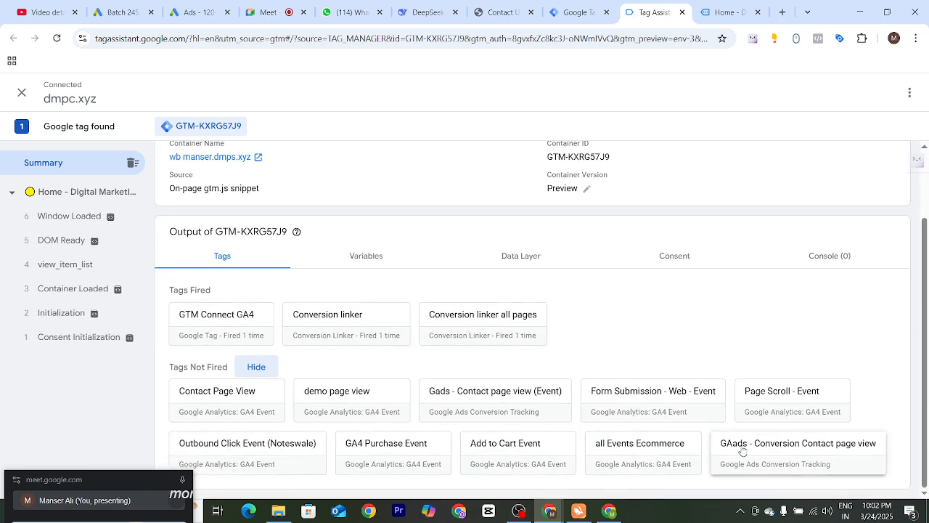
# Load the site's Contact Us page twice, checking its entry in Tag Assistant after each load
pyautogui.click(723, 14)
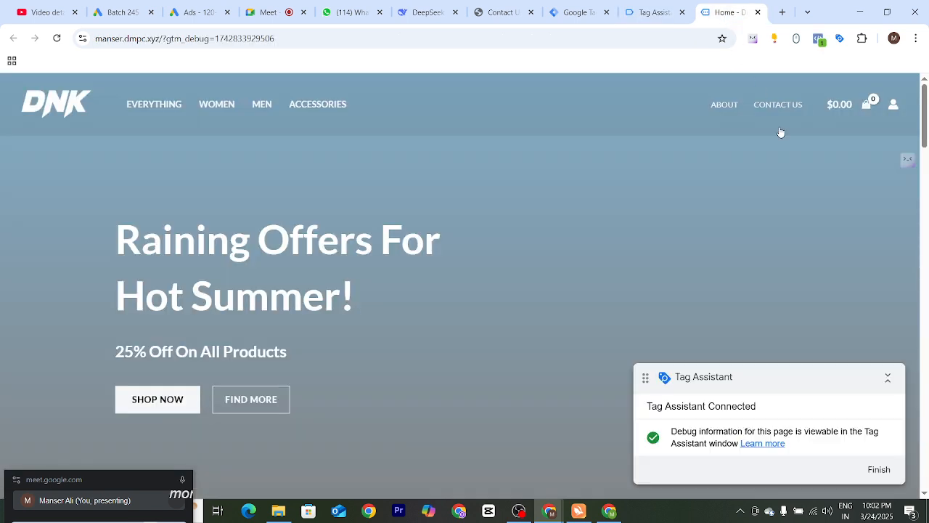
pyautogui.click(779, 104)
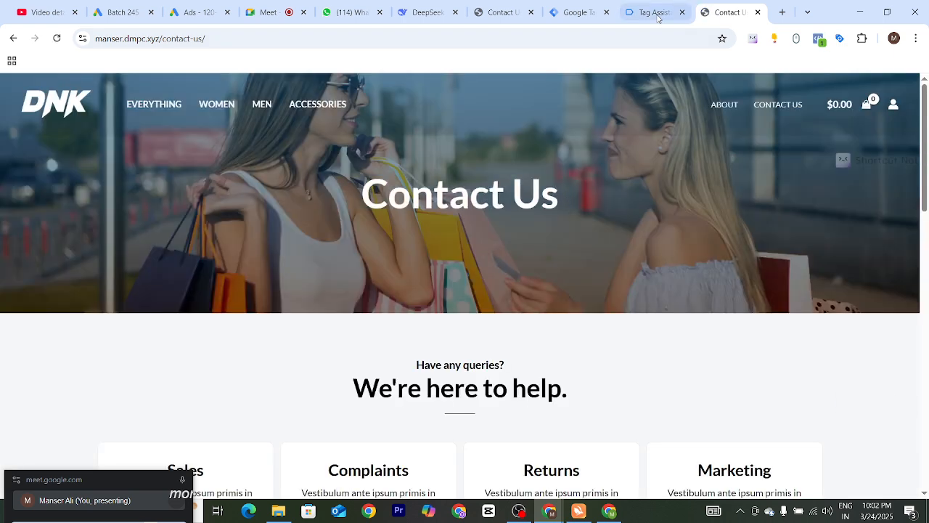
pyautogui.click(658, 18)
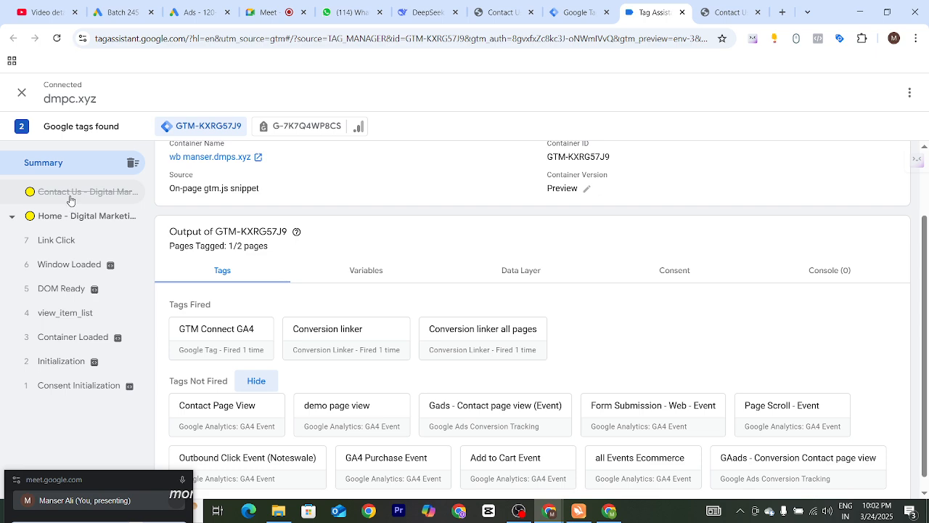
pyautogui.click(735, 13)
pyautogui.click(775, 105)
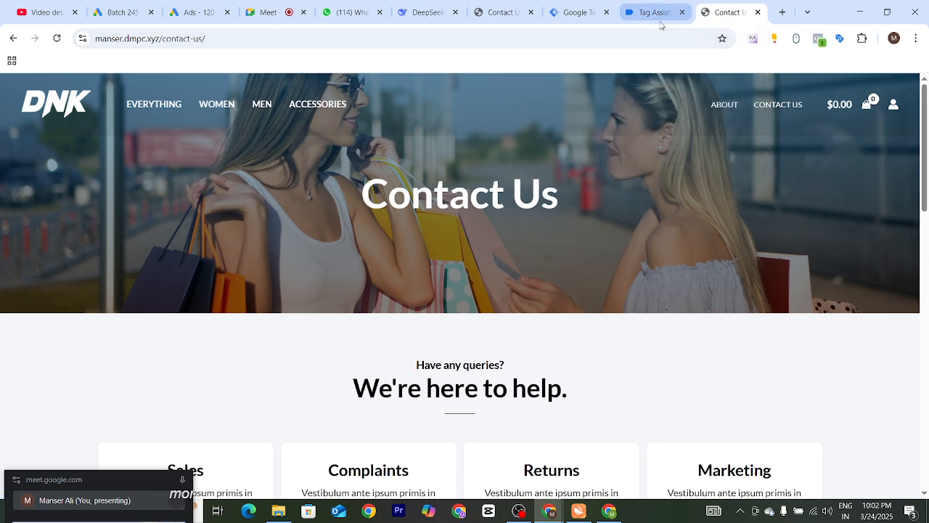
pyautogui.click(659, 22)
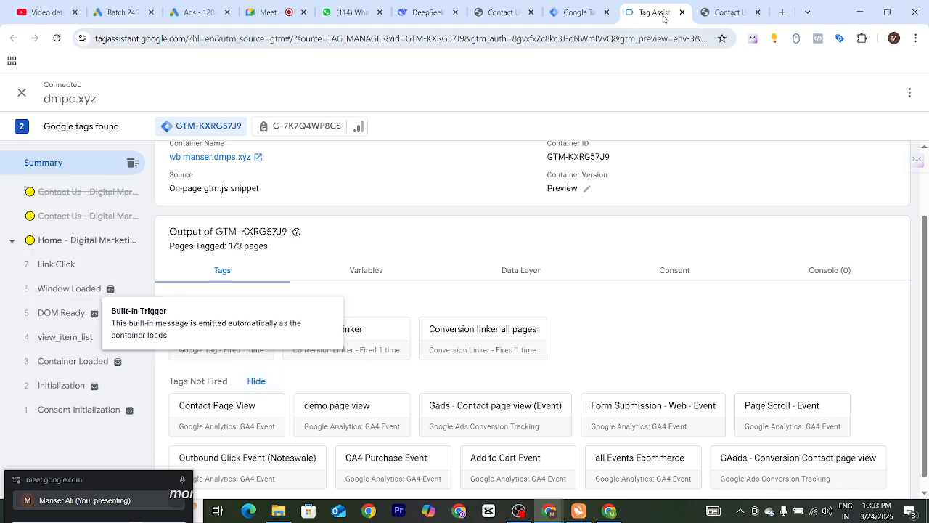
pyautogui.click(57, 38)
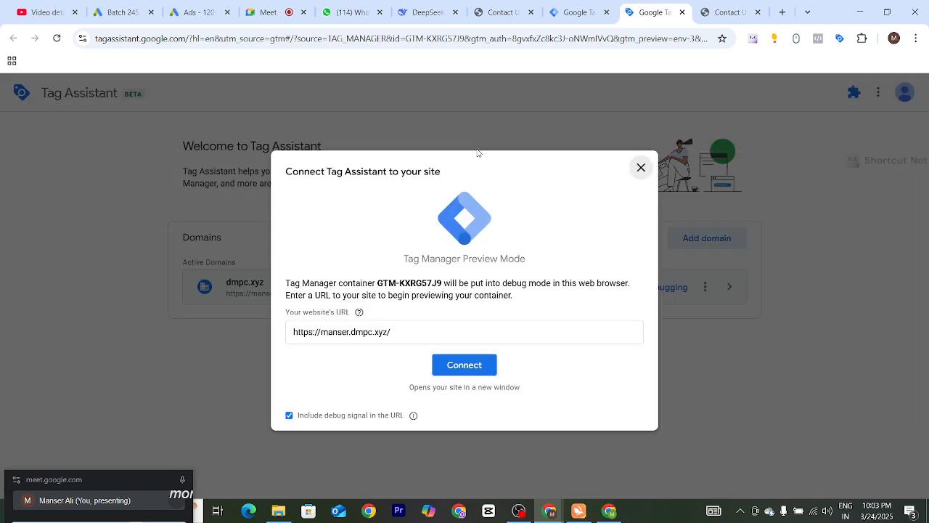
pyautogui.click(442, 365)
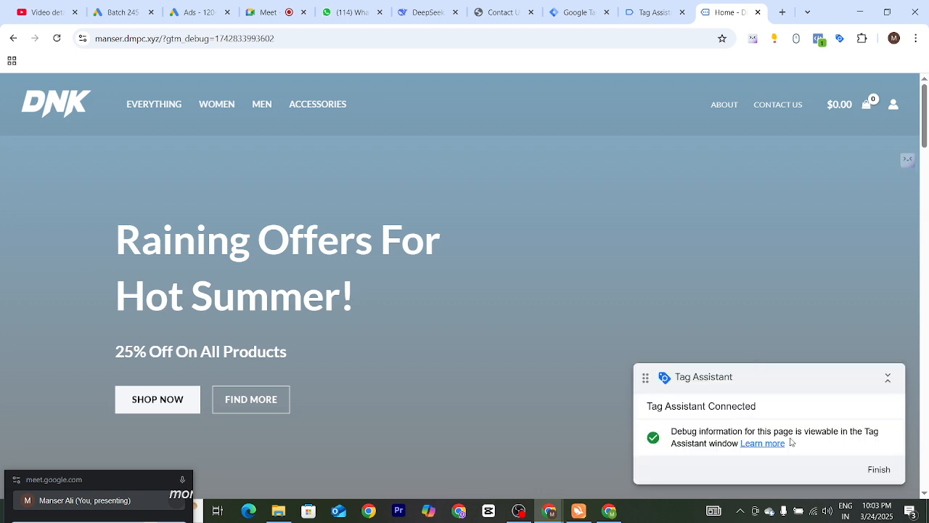
pyautogui.click(651, 12)
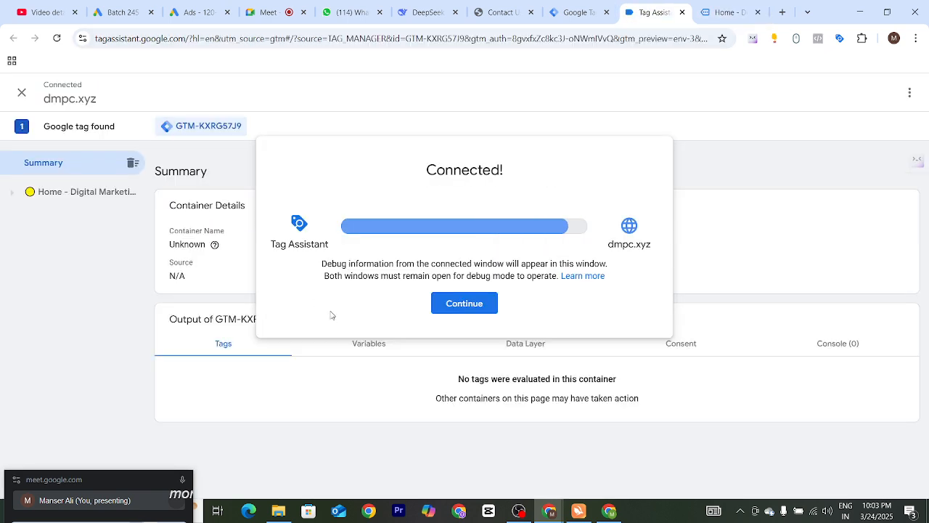
pyautogui.click(464, 303)
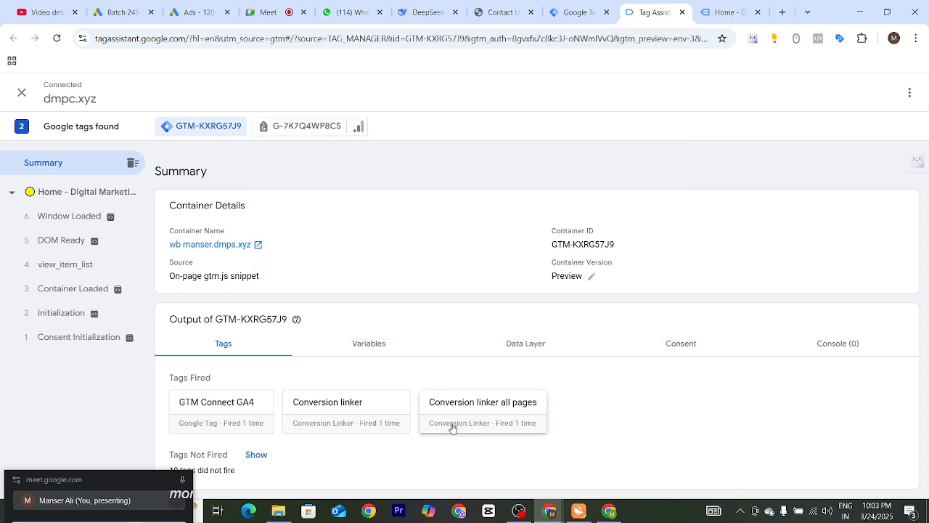
# Open the Contact Us page in the reconnected debug session and check its entry in Tag Assistant
pyautogui.click(726, 12)
pyautogui.click(762, 107)
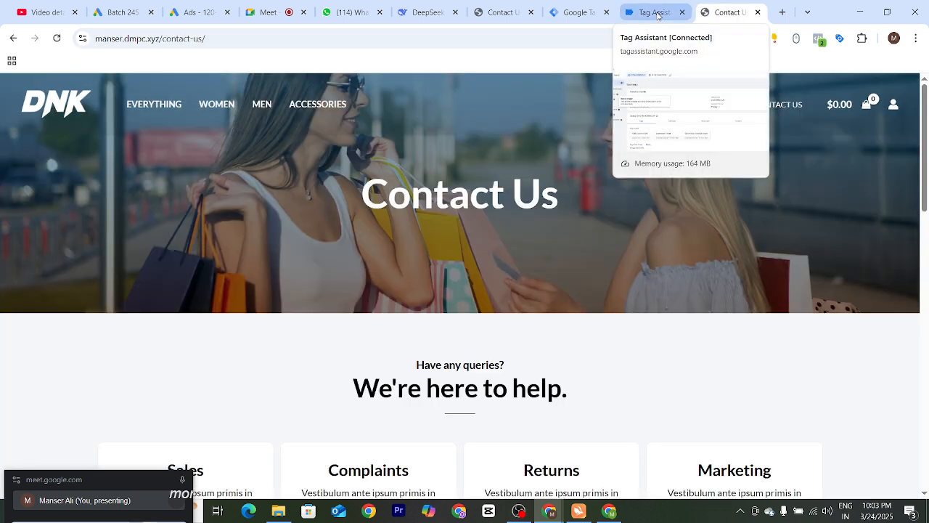
pyautogui.click(658, 16)
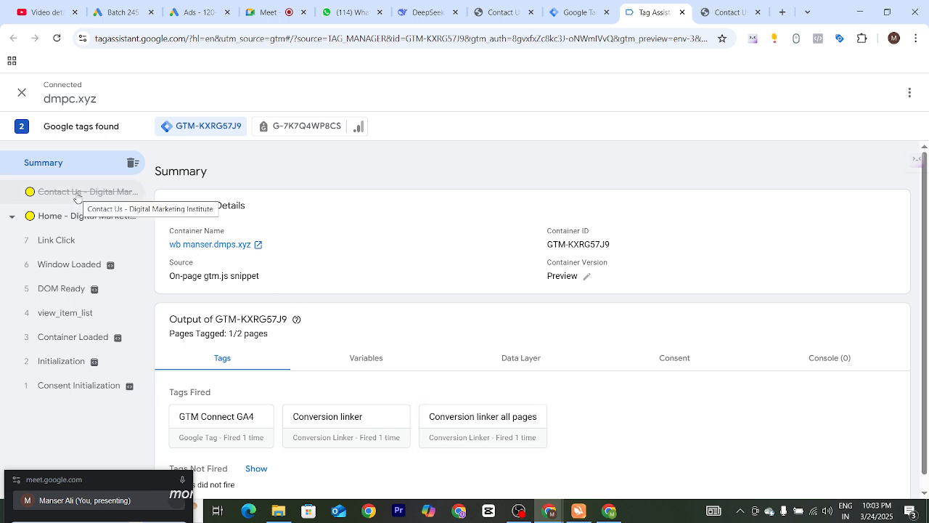
pyautogui.click(723, 16)
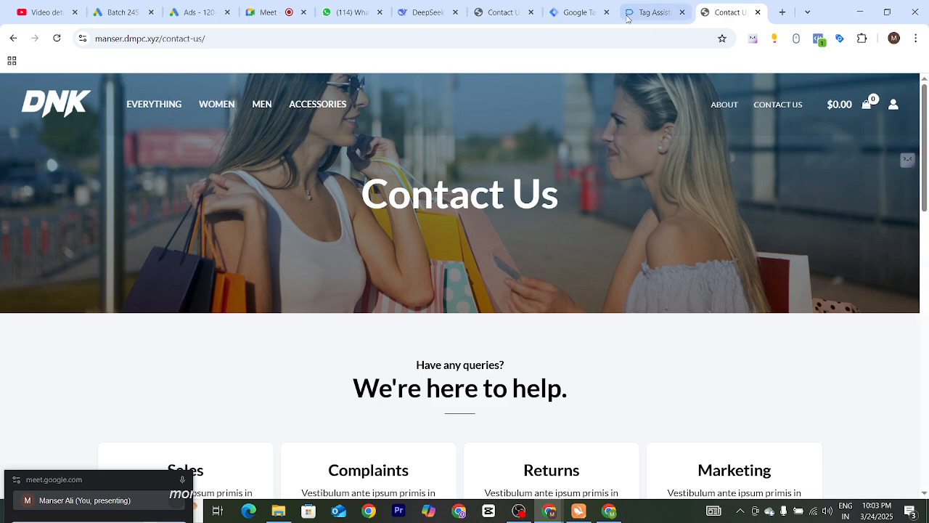
pyautogui.click(683, 13)
pyautogui.click(683, 13)
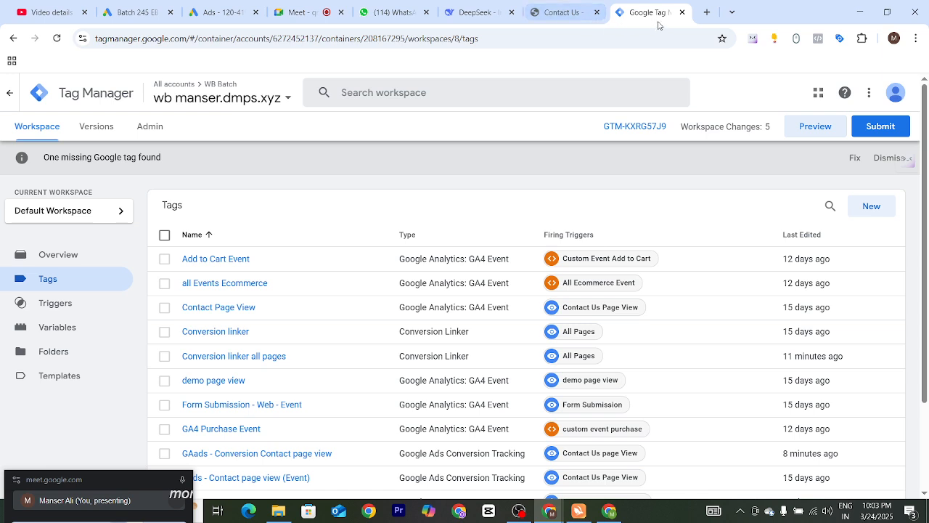
pyautogui.click(804, 132)
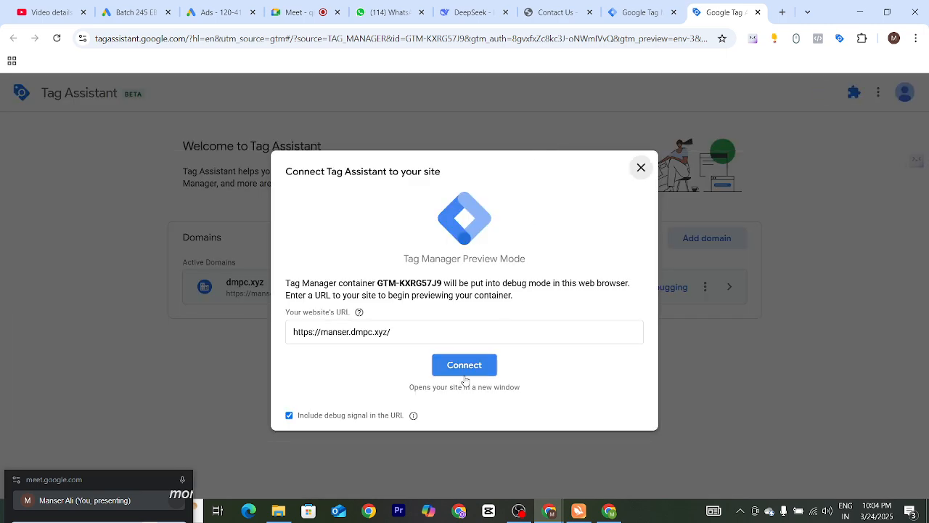
pyautogui.click(464, 366)
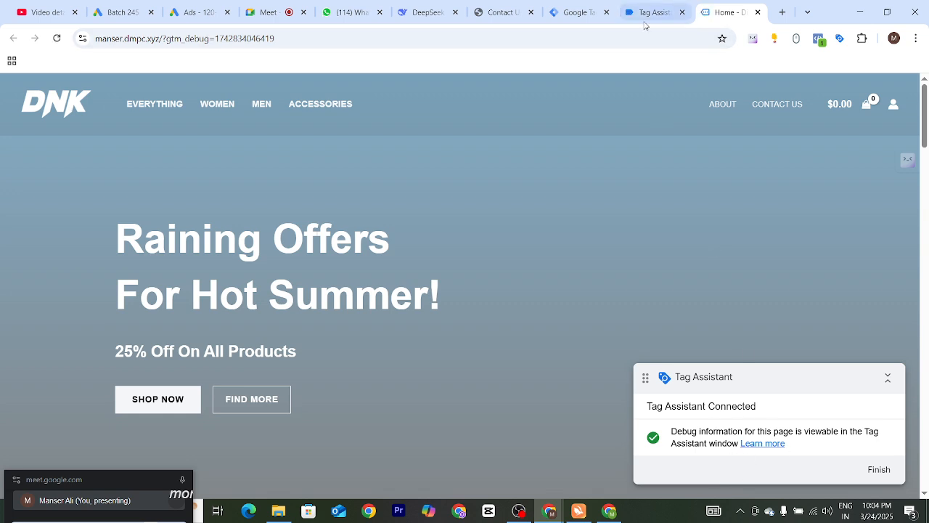
pyautogui.click(644, 13)
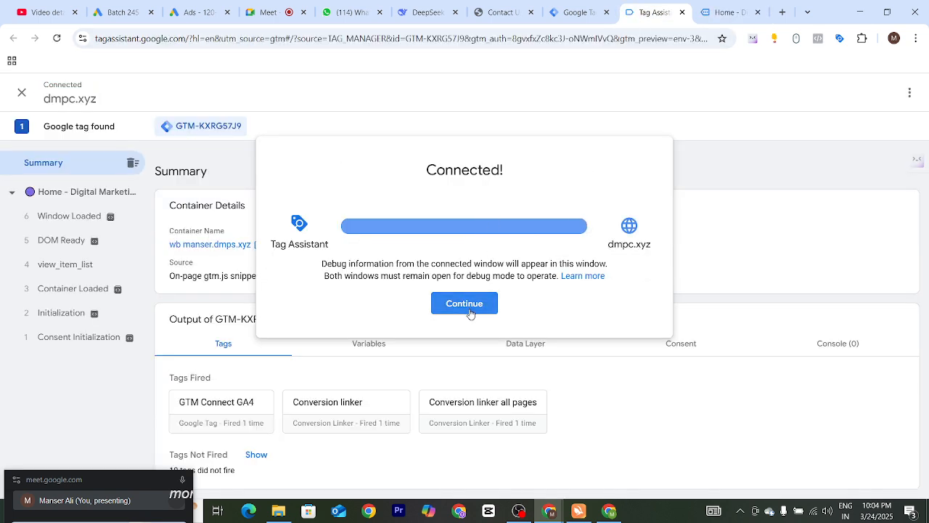
pyautogui.click(470, 312)
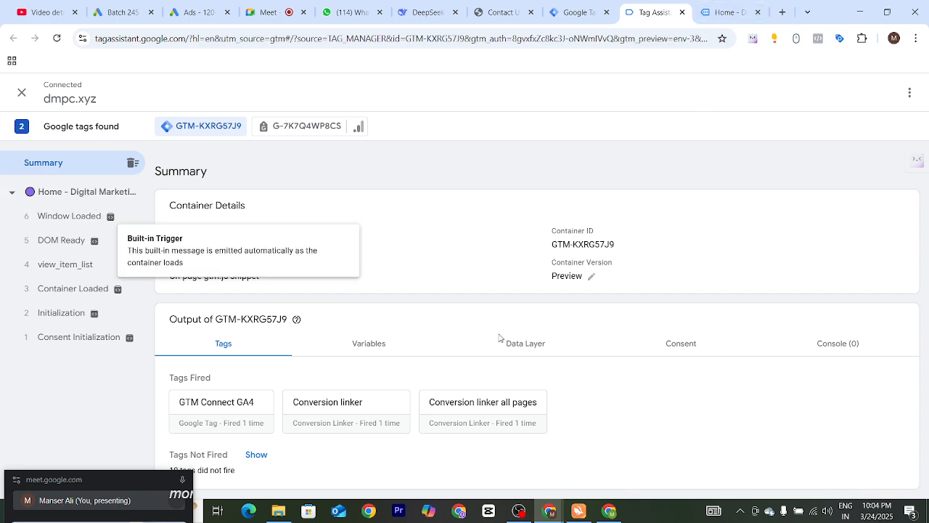
# Visit and look through the Contact Us page in the fresh preview, checking whether Tag Assistant records its events
pyautogui.click(726, 13)
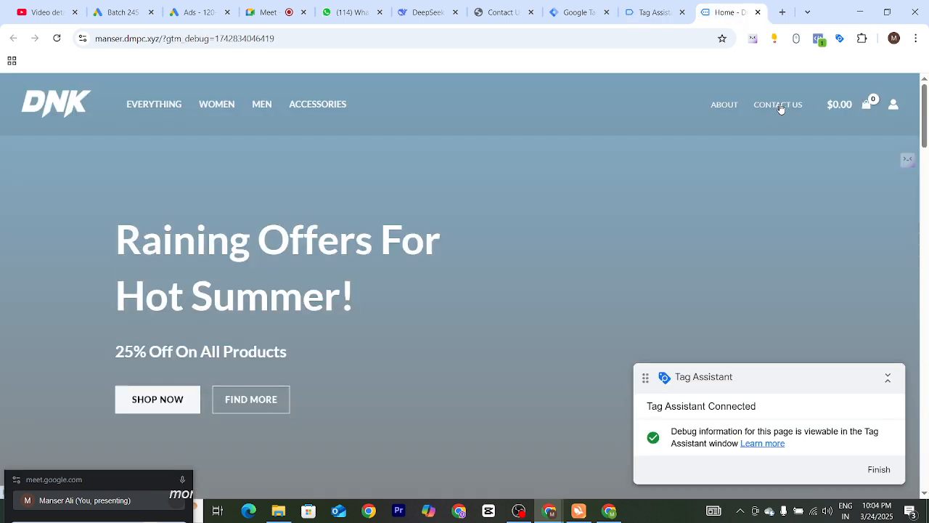
pyautogui.click(780, 103)
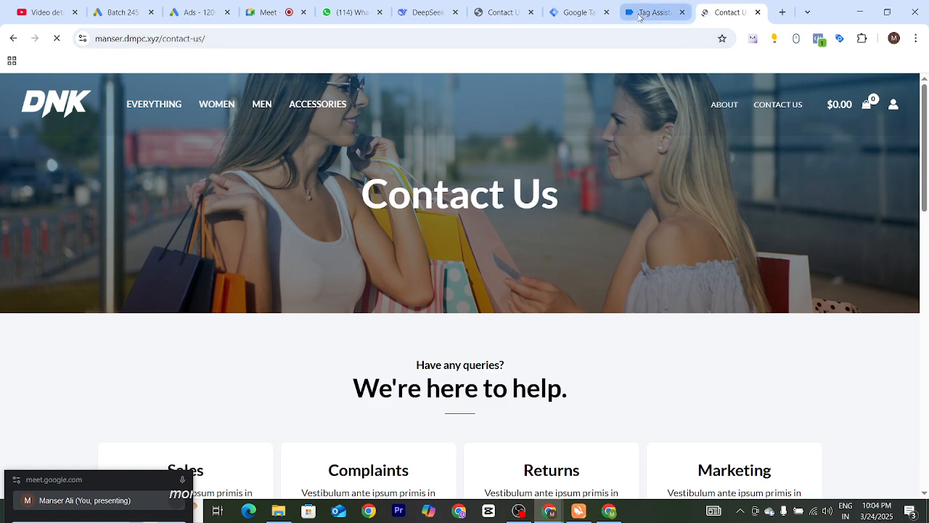
pyautogui.scroll(-6, 636, 215)
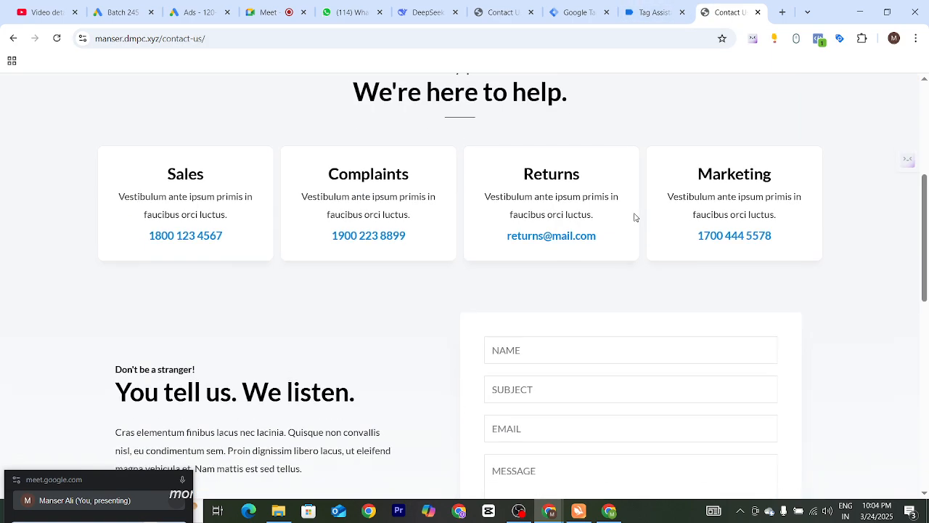
pyautogui.scroll(2, 635, 215)
pyautogui.click(653, 12)
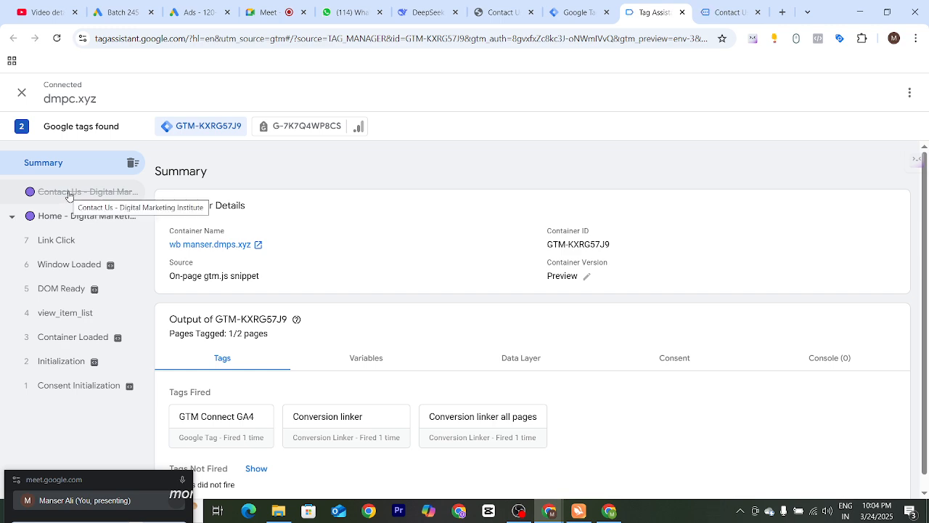
pyautogui.click(723, 14)
pyautogui.scroll(5, 617, 82)
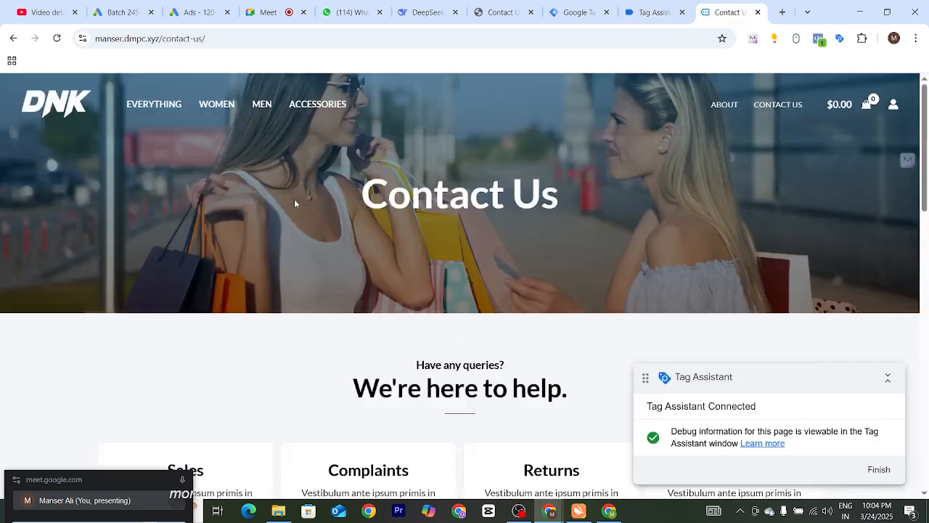
# Open the site's Everything store page and check its entry in Tag Assistant for comparison with Contact Us
pyautogui.click(171, 106)
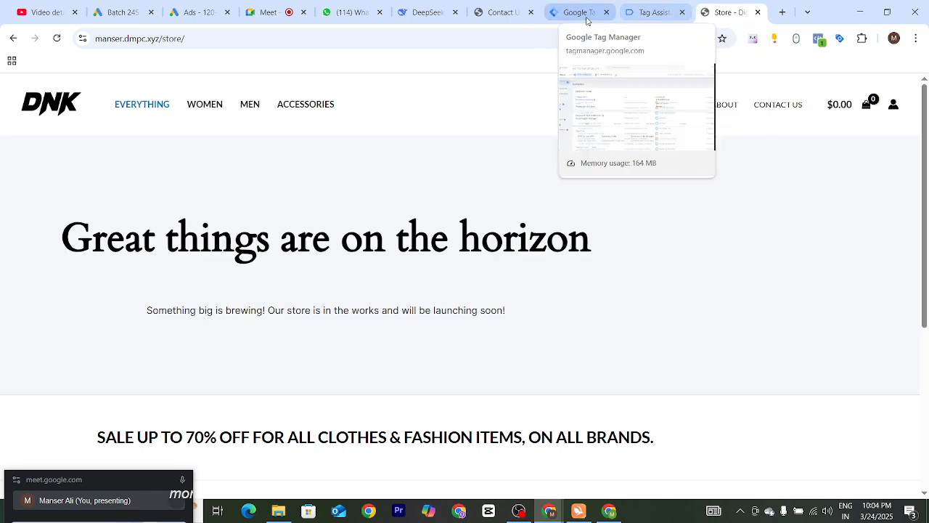
pyautogui.click(646, 13)
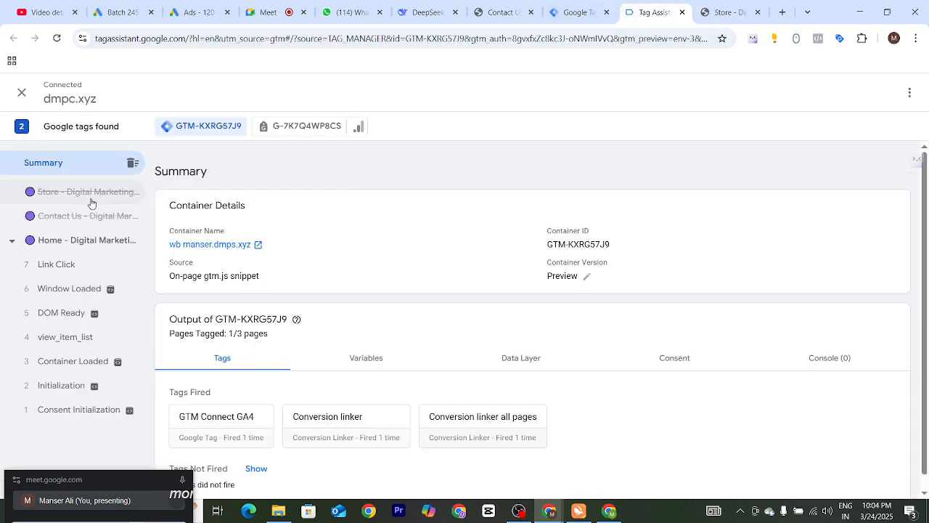
pyautogui.click(726, 12)
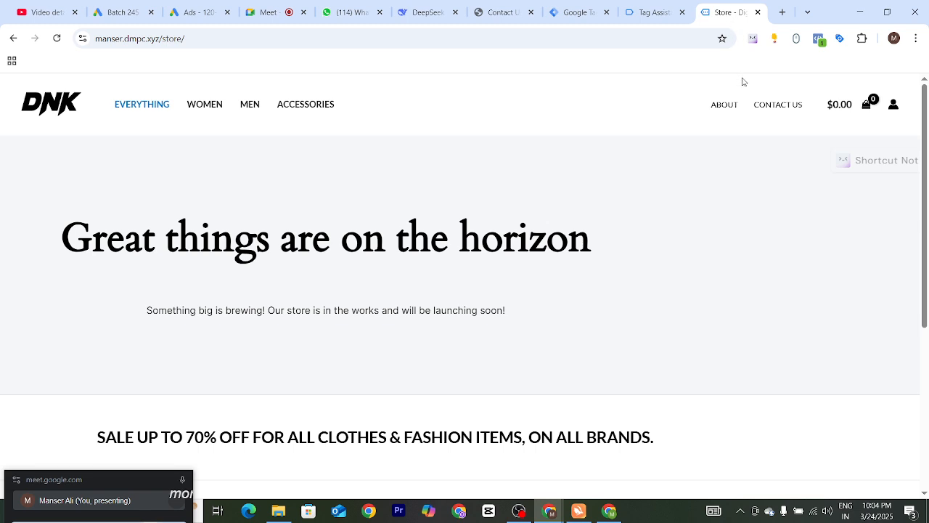
# Reopen the site's Contact Us page in the debug session and check the container's fired tags in Tag Assistant
pyautogui.click(769, 107)
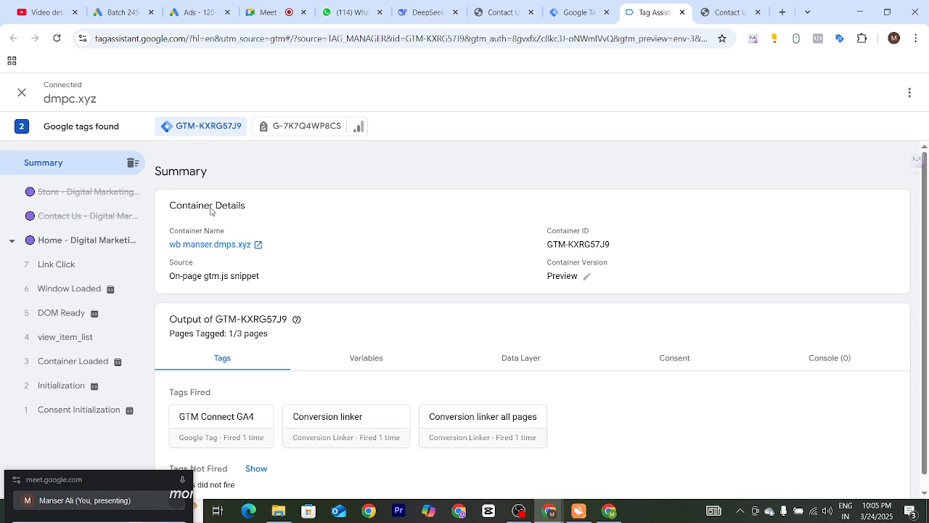
pyautogui.click(653, 12)
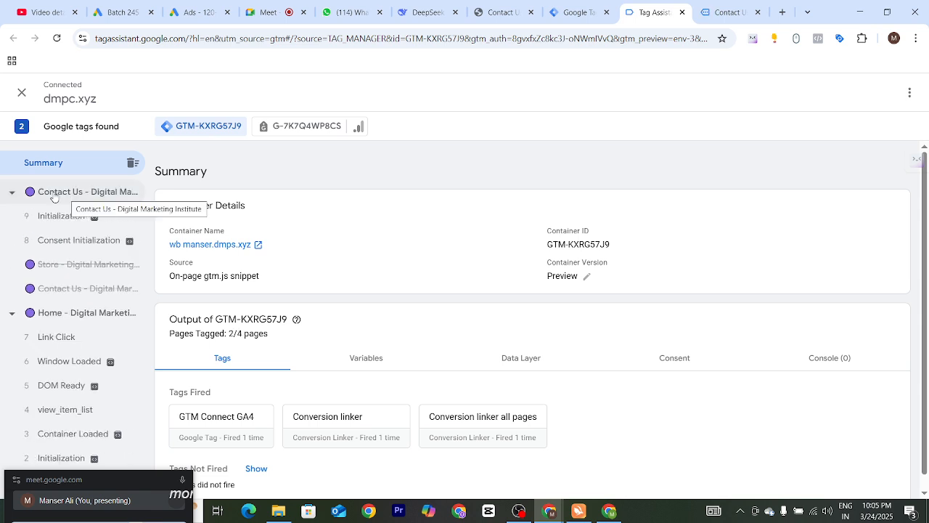
pyautogui.scroll(-1, 451, 316)
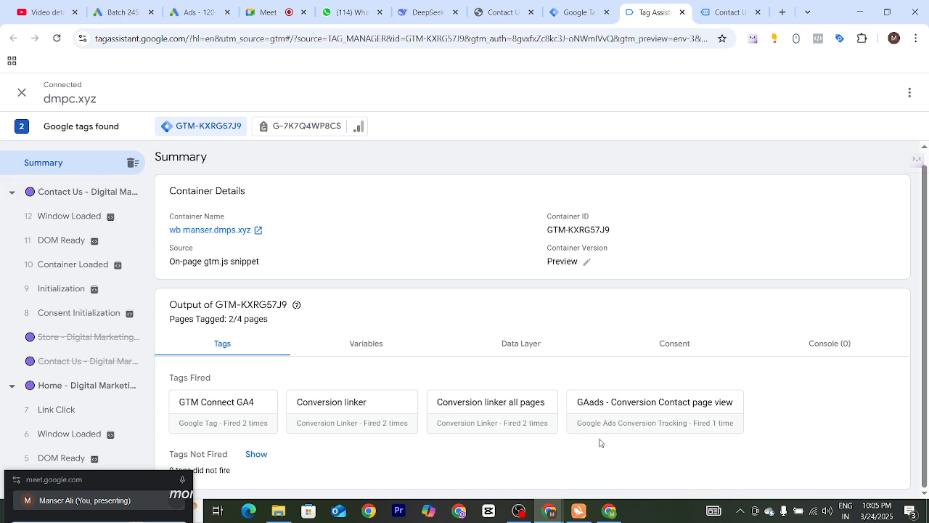
pyautogui.moveTo(168, 379); pyautogui.dragTo(245, 379)
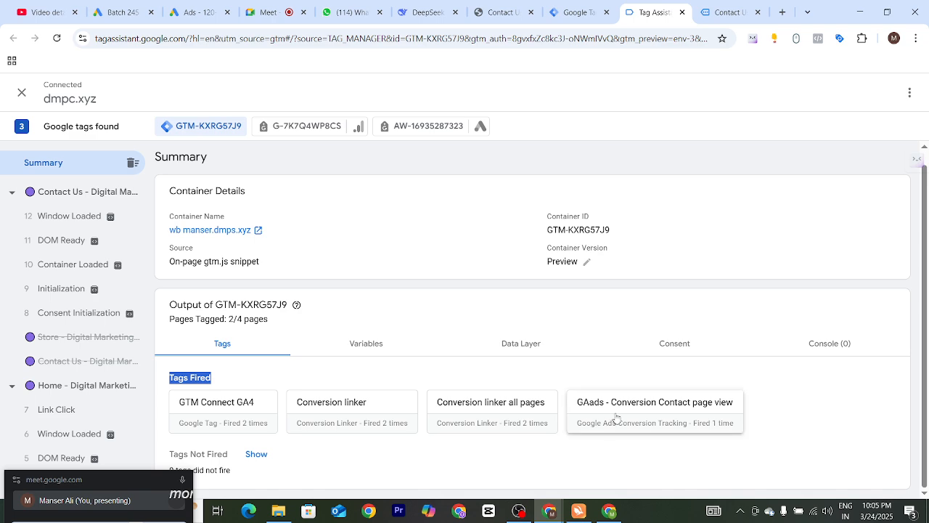
# Publish the wb manser.dmps.xyz container changes to the Live environment as a new version without a name or description
pyautogui.click(570, 13)
pyautogui.click(869, 128)
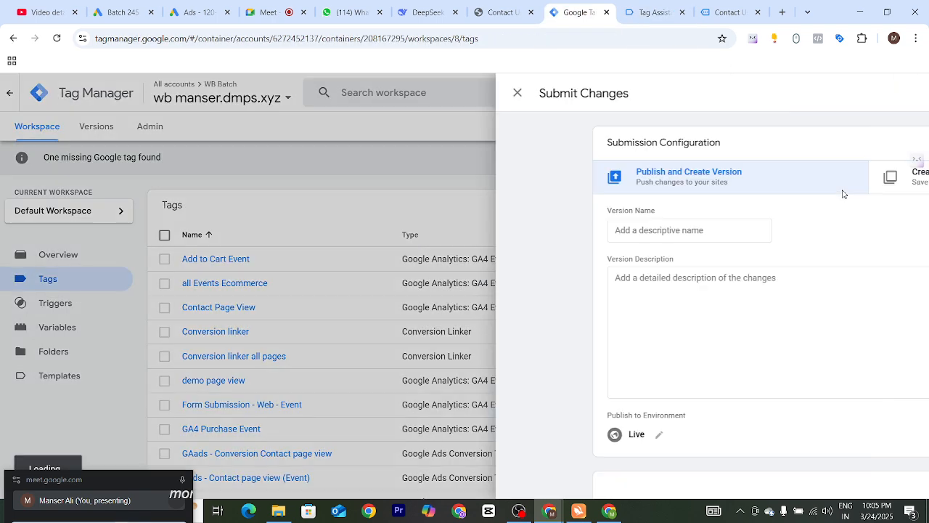
pyautogui.click(887, 93)
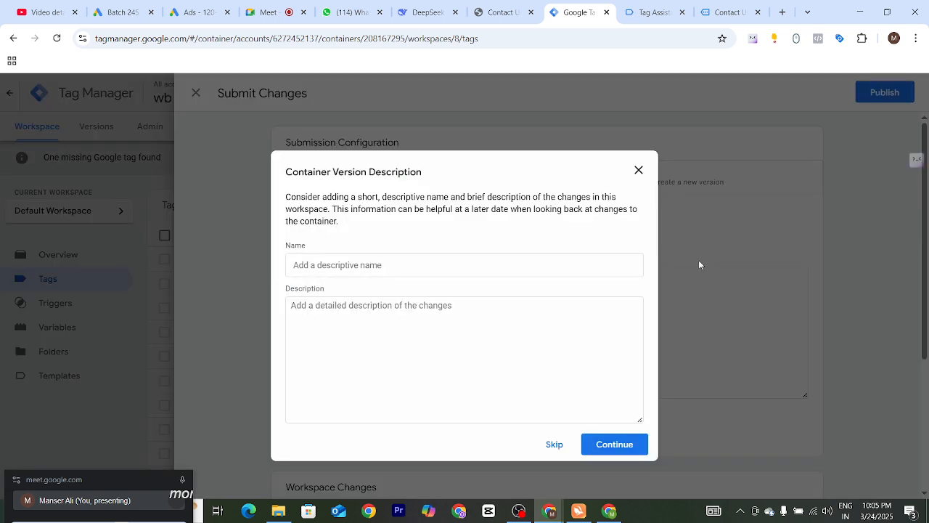
pyautogui.click(603, 445)
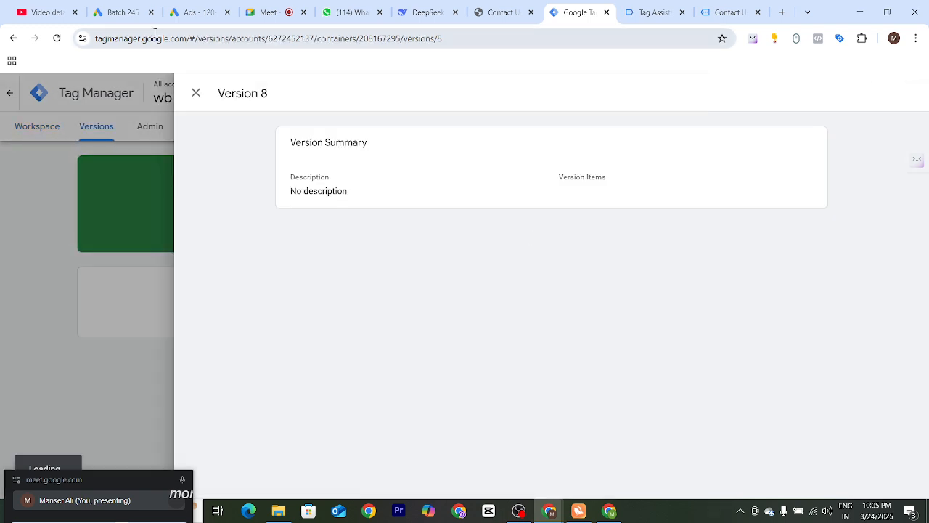
# Return to Google Ads and finish the new conversion action setup for contact us page view
pyautogui.click(123, 13)
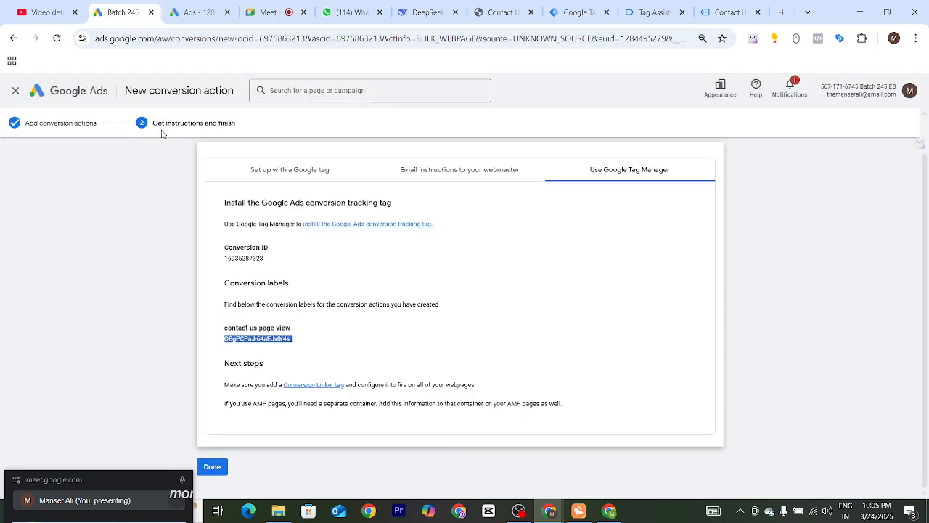
pyautogui.moveTo(156, 129); pyautogui.dragTo(241, 131)
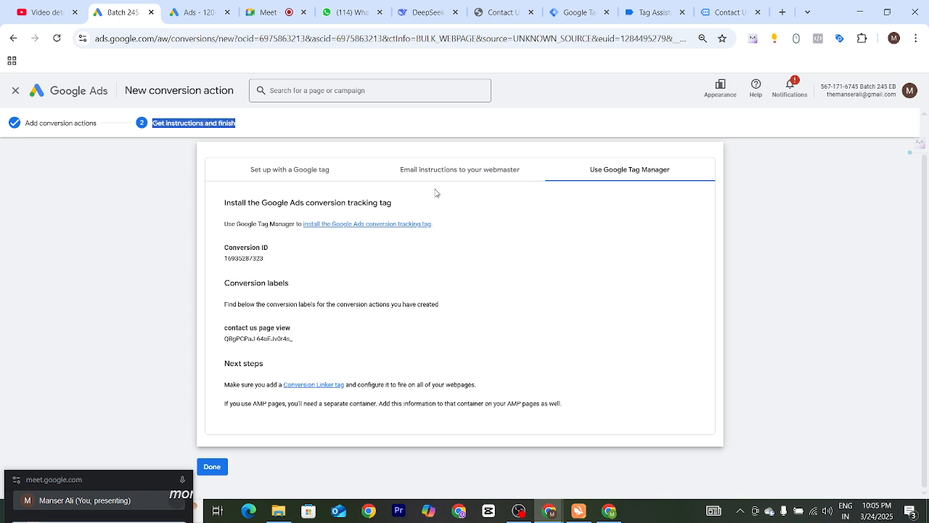
pyautogui.click(216, 470)
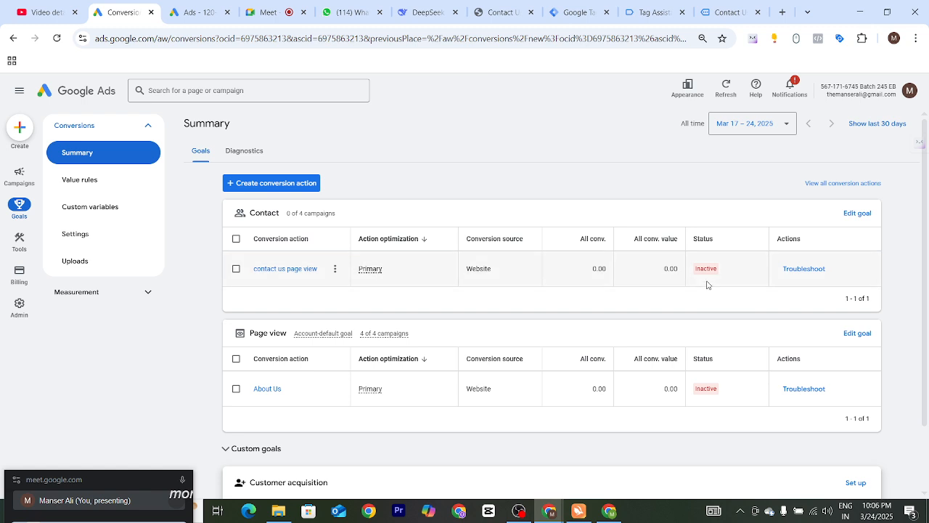
# Check the contact us page view conversion action's status details, reload the conversions summary, and check the status again
pyautogui.moveTo(708, 278)
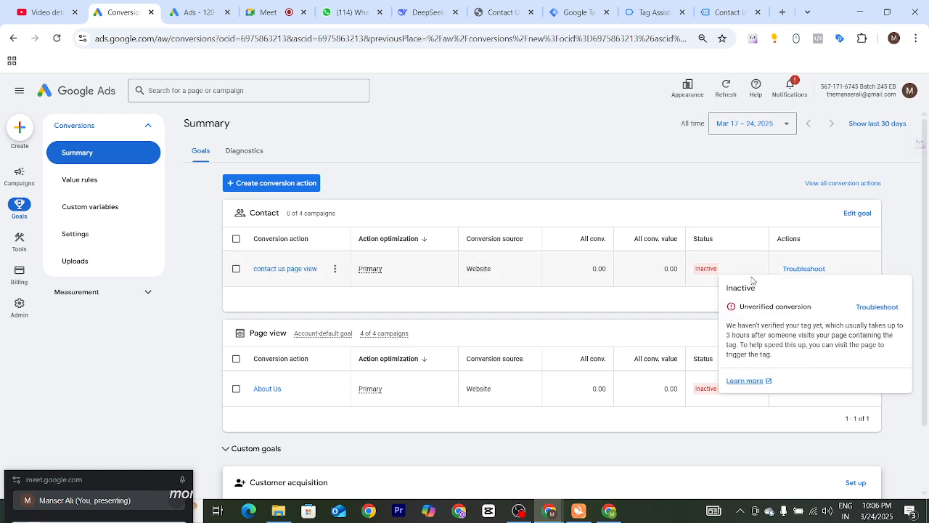
pyautogui.click(54, 40)
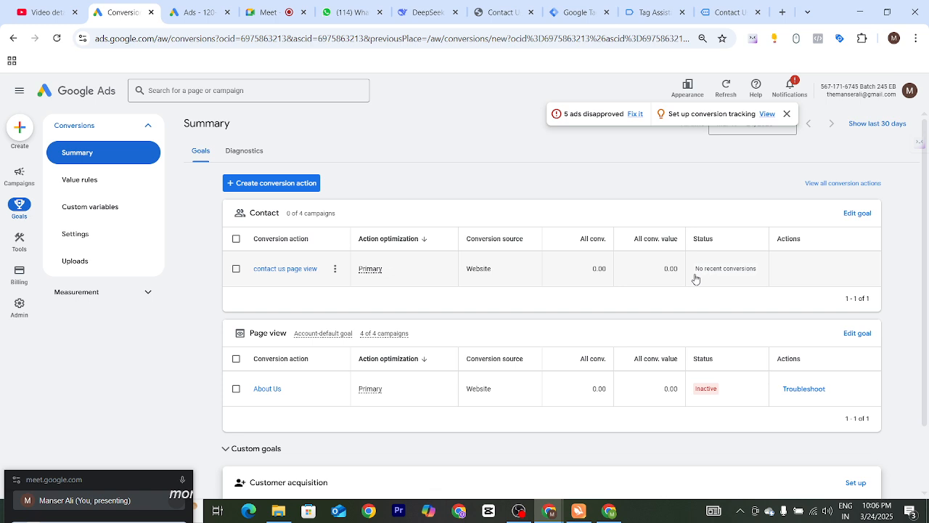
pyautogui.moveTo(730, 278)
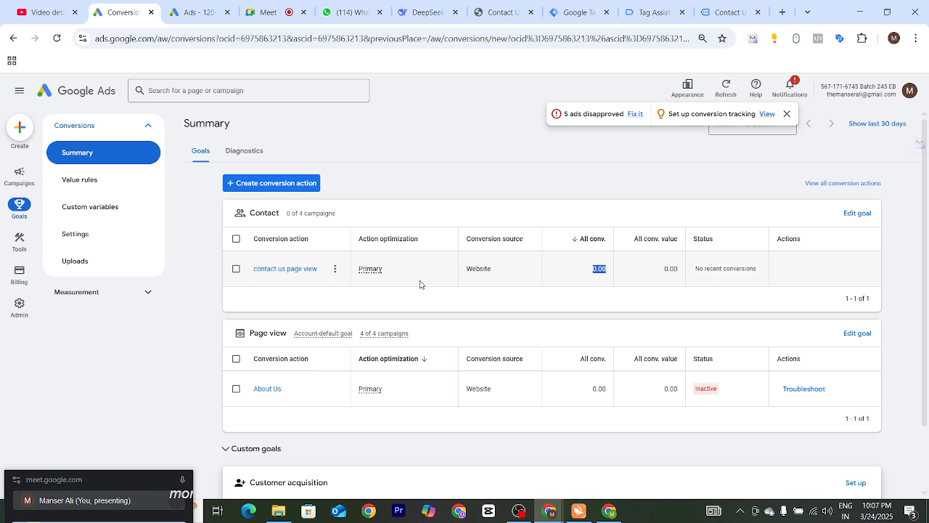
# Start a new campaign with the Leads objective, add the Contacts conversion goal, and inspect its conversion action
pyautogui.click(21, 130)
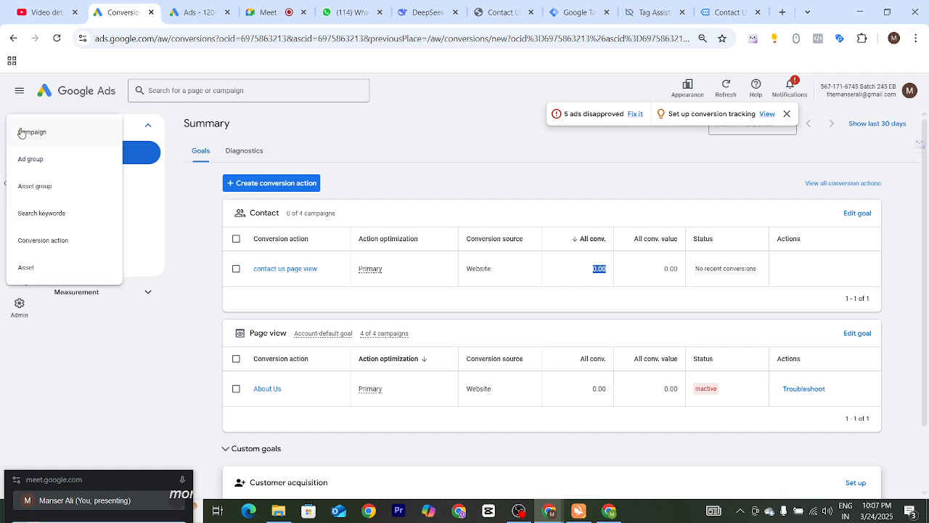
pyautogui.click(44, 134)
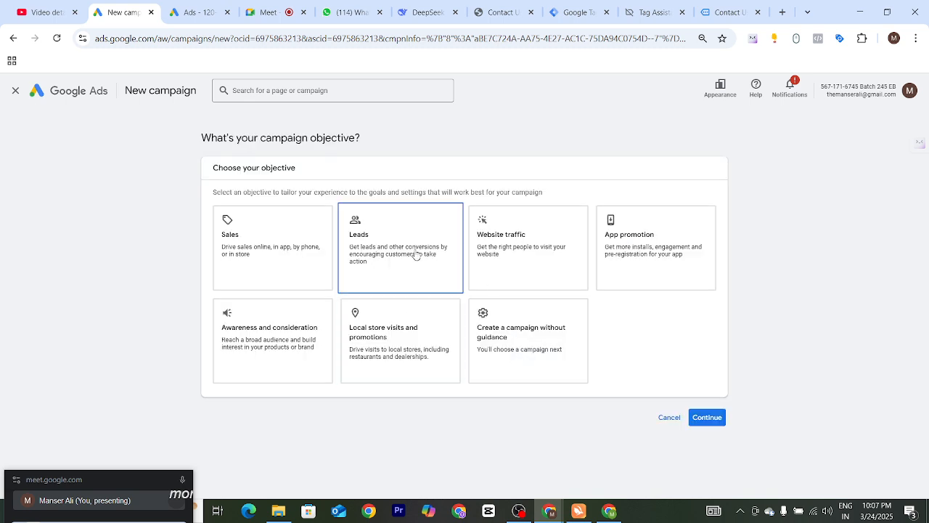
pyautogui.click(381, 246)
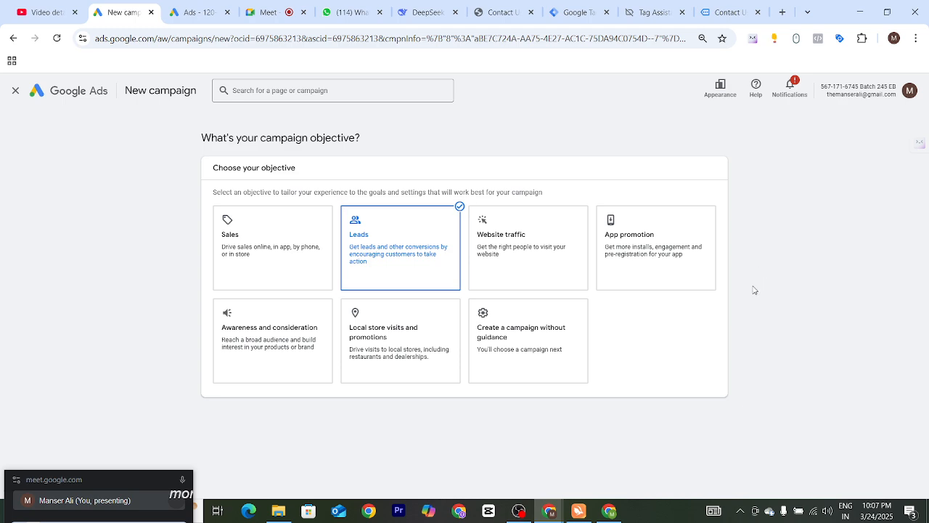
pyautogui.scroll(-2, 751, 290)
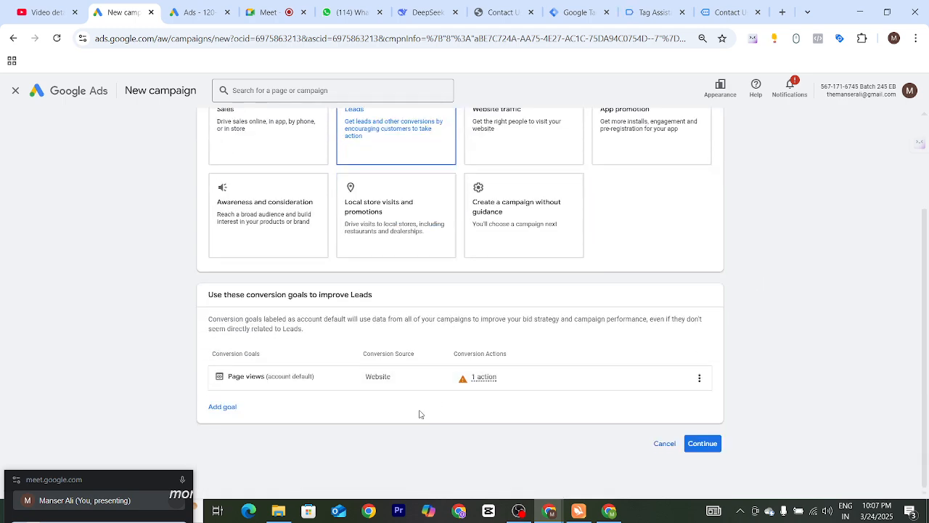
pyautogui.click(223, 407)
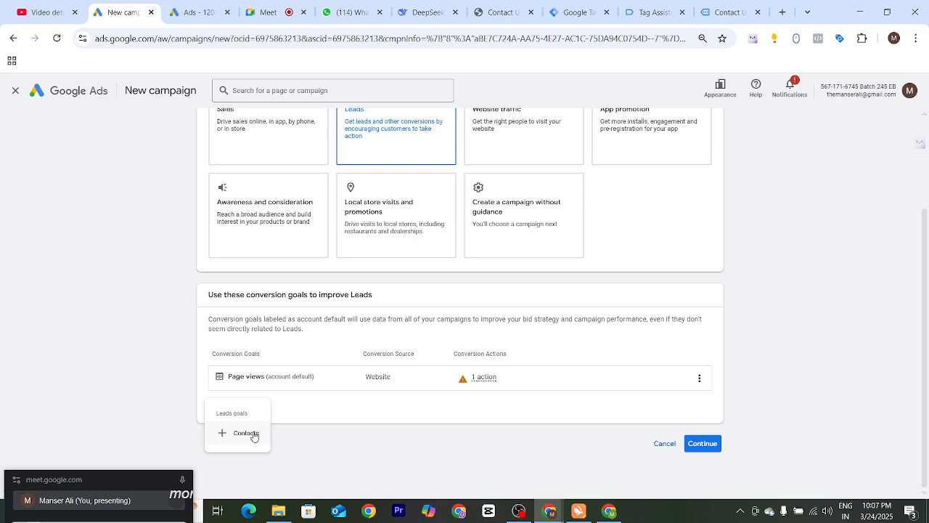
pyautogui.click(252, 435)
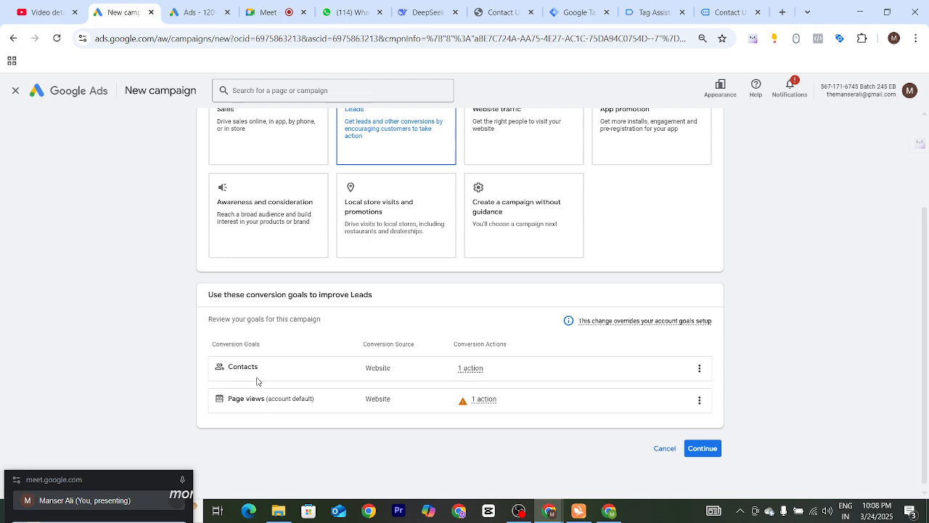
pyautogui.moveTo(448, 379)
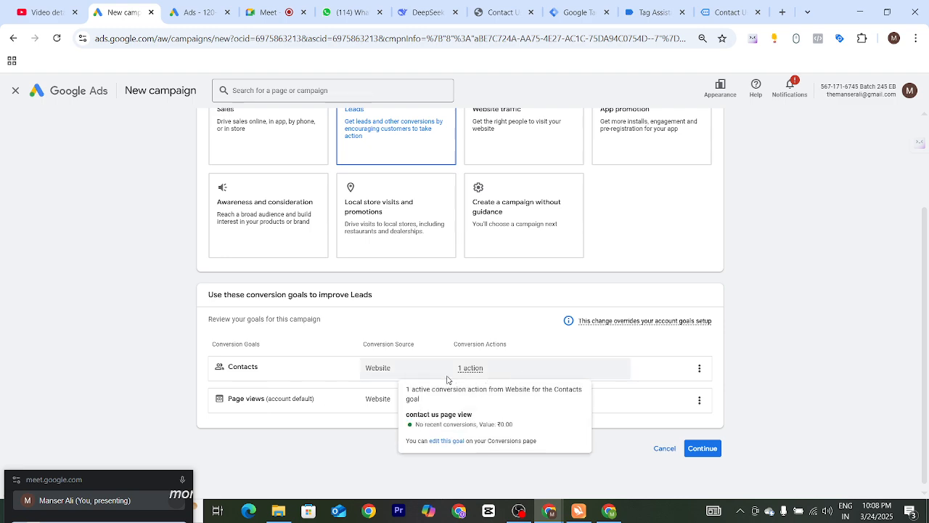
# Remove the Page views goal from the new campaign, review the remaining goals, and exit the campaign setup
pyautogui.click(699, 400)
pyautogui.click(735, 410)
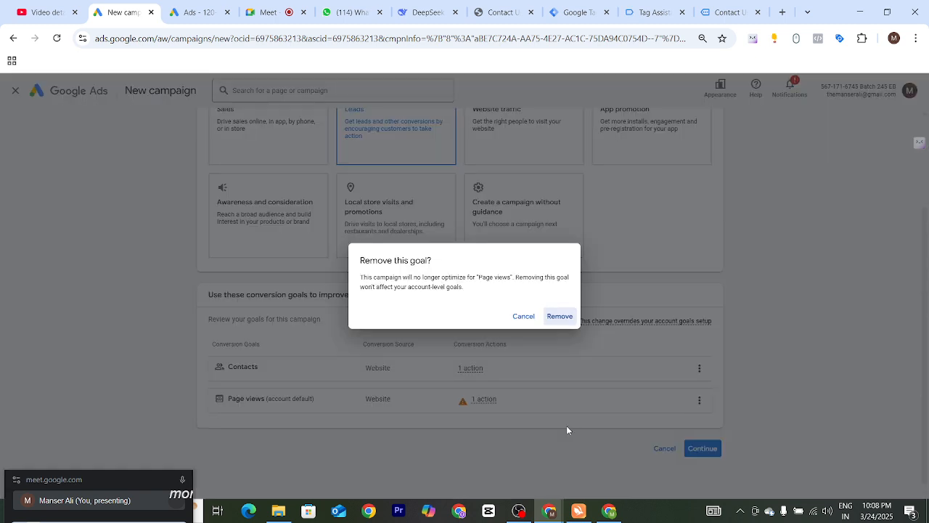
pyautogui.click(558, 317)
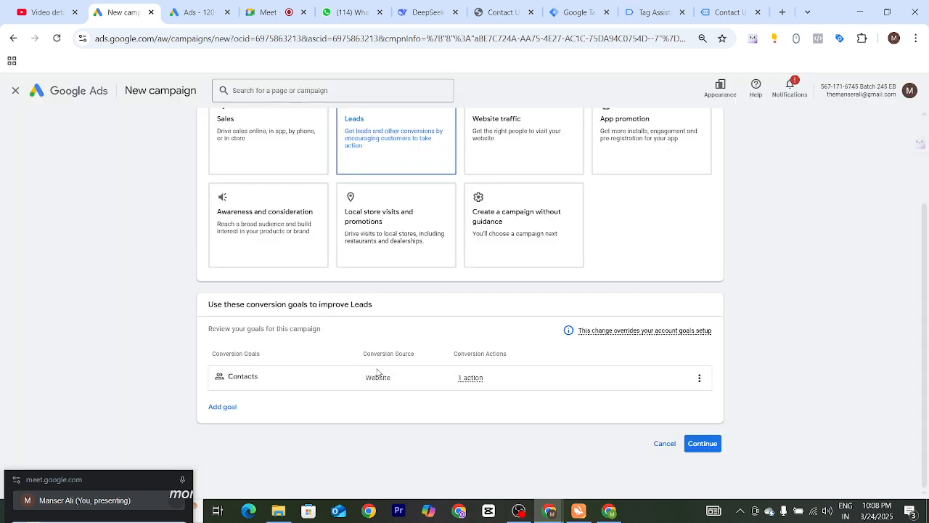
pyautogui.moveTo(169, 378); pyautogui.dragTo(835, 380)
pyautogui.click(791, 381)
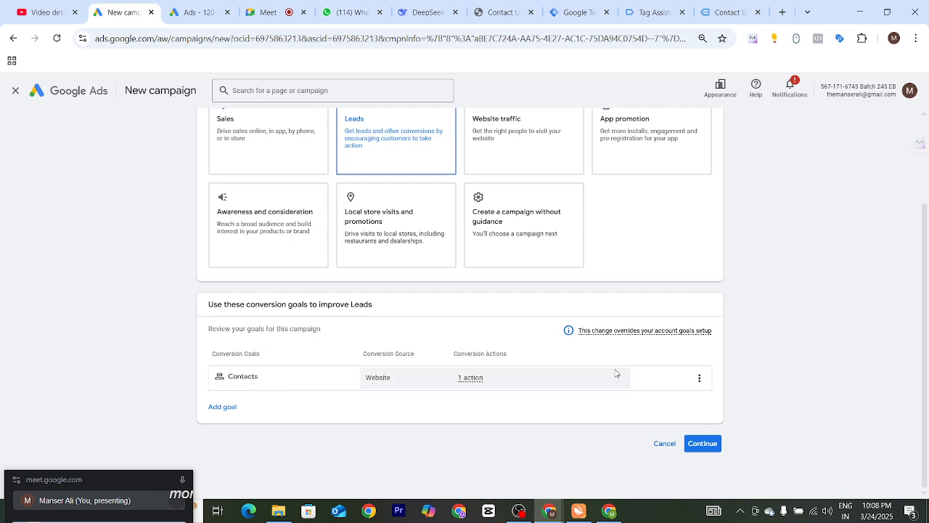
pyautogui.scroll(1, 613, 375)
pyautogui.scroll(-1, 584, 294)
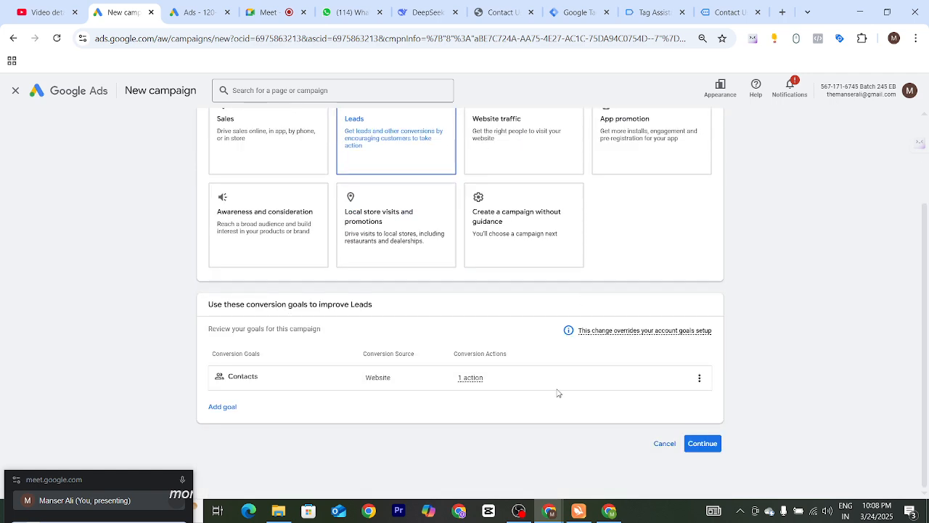
pyautogui.scroll(2, 456, 325)
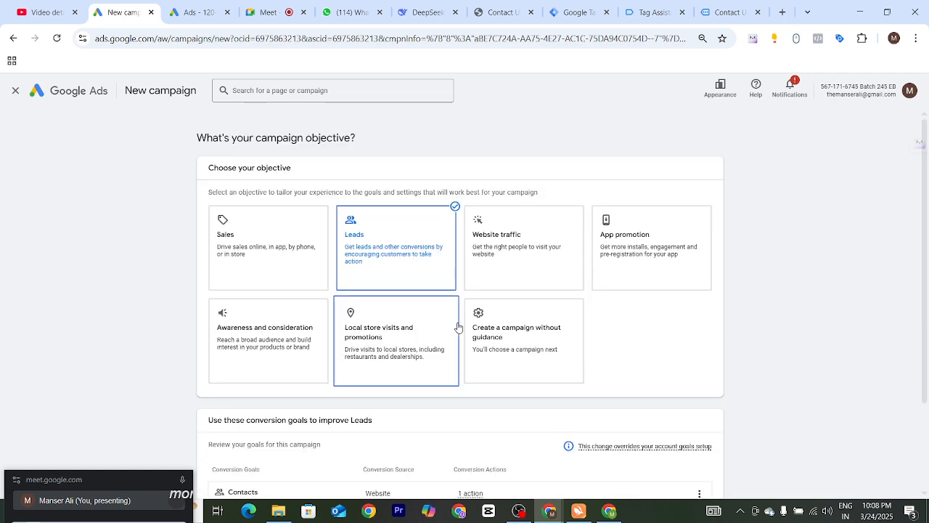
pyautogui.click(16, 92)
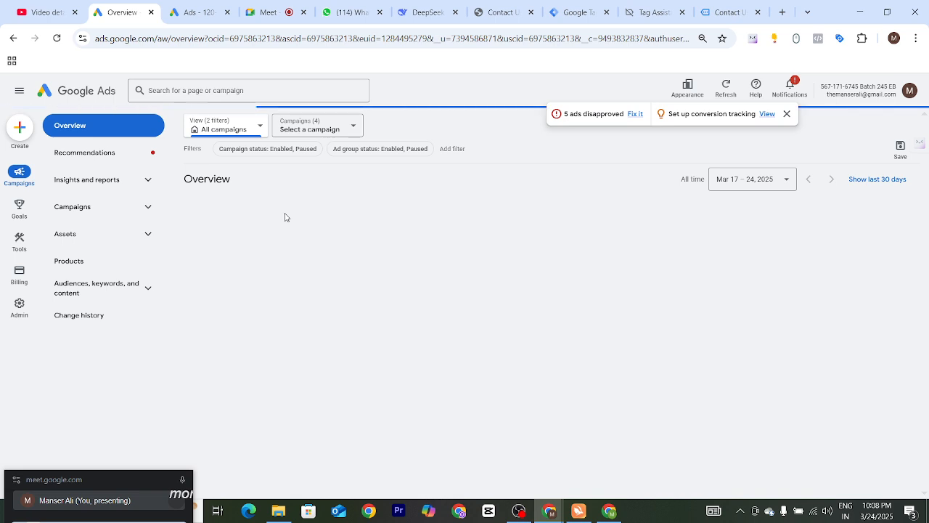
# Go to the campaigns list and open the settings of the Leads-Search-2 campaign
pyautogui.click(85, 211)
pyautogui.click(85, 209)
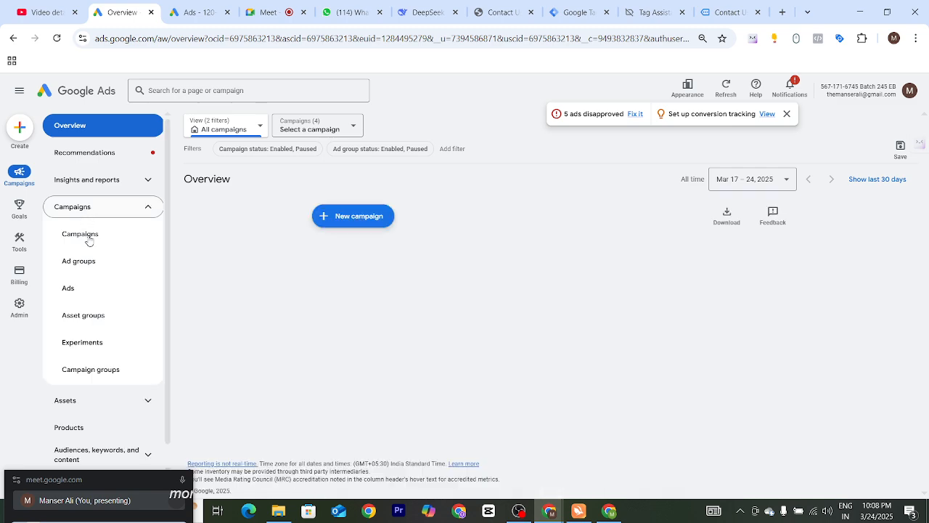
pyautogui.click(89, 234)
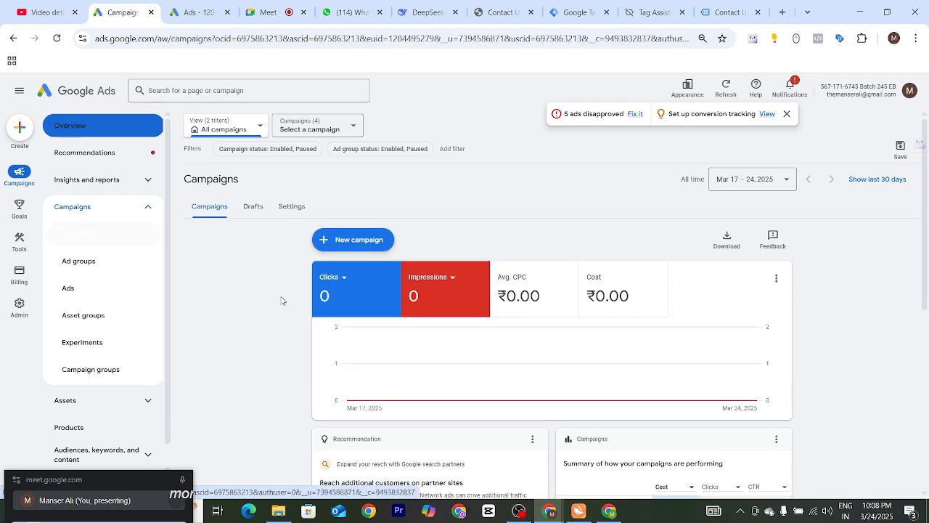
pyautogui.scroll(-3, 282, 299)
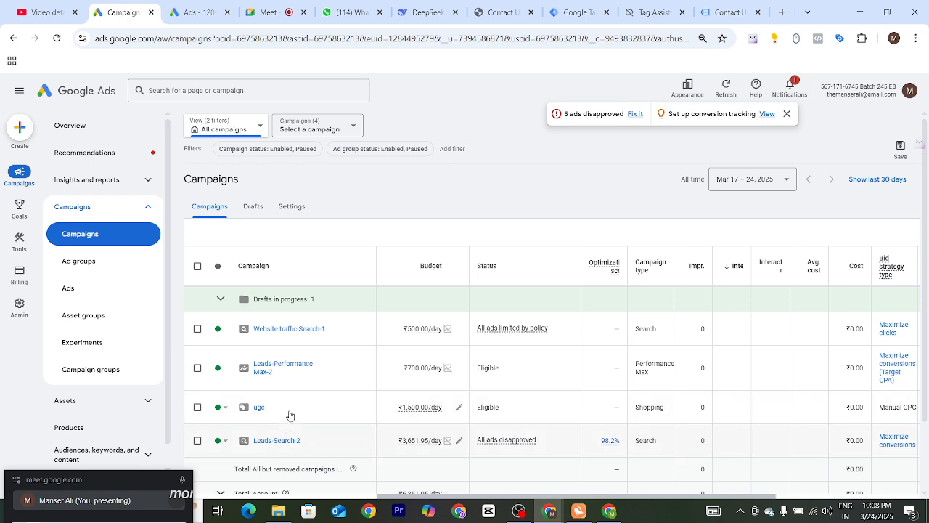
pyautogui.scroll(-2, 366, 358)
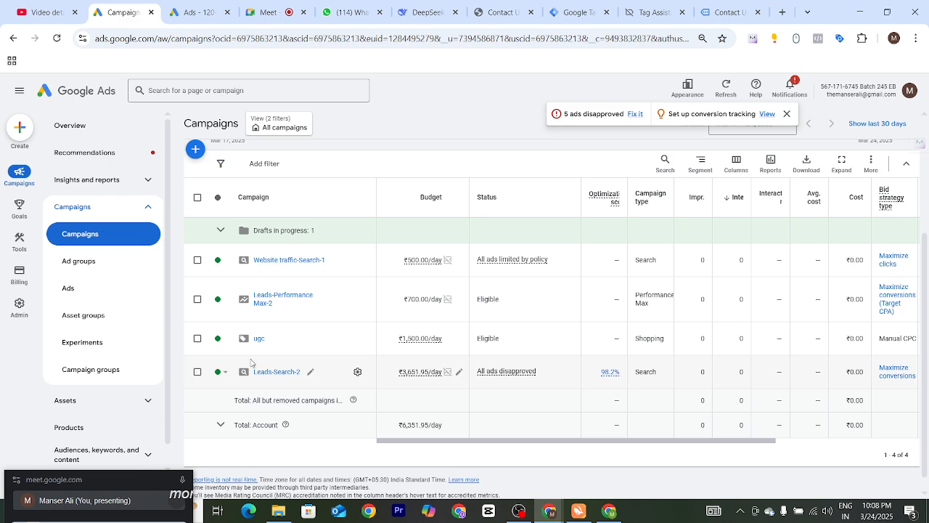
pyautogui.click(357, 371)
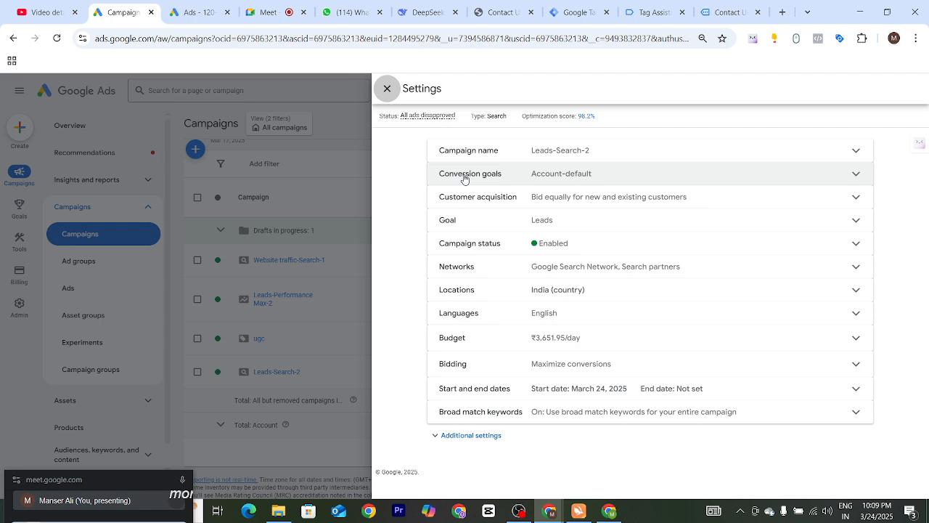
# Inspect the Leads-Search-2 campaign's account-default Page views goal and goal type options, and follow its edit link to the conversions summary
pyautogui.click(812, 179)
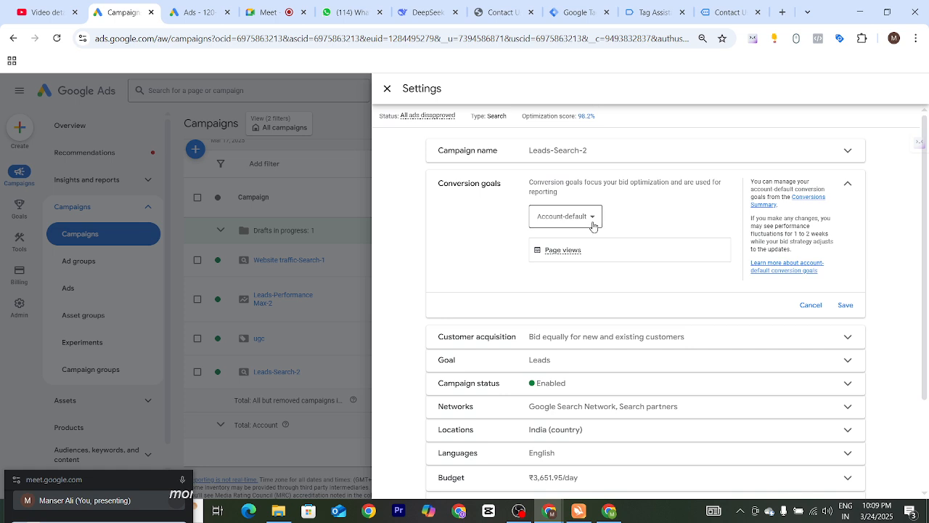
pyautogui.moveTo(555, 250)
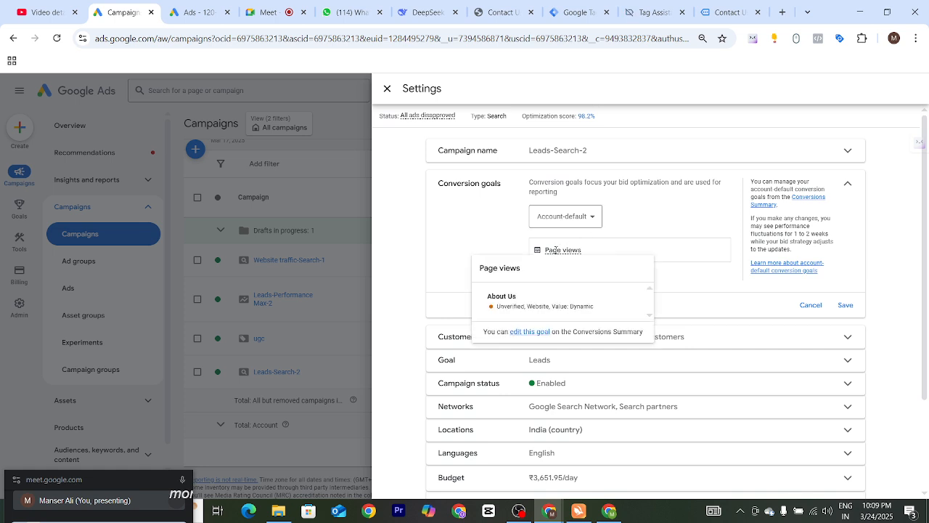
pyautogui.click(590, 223)
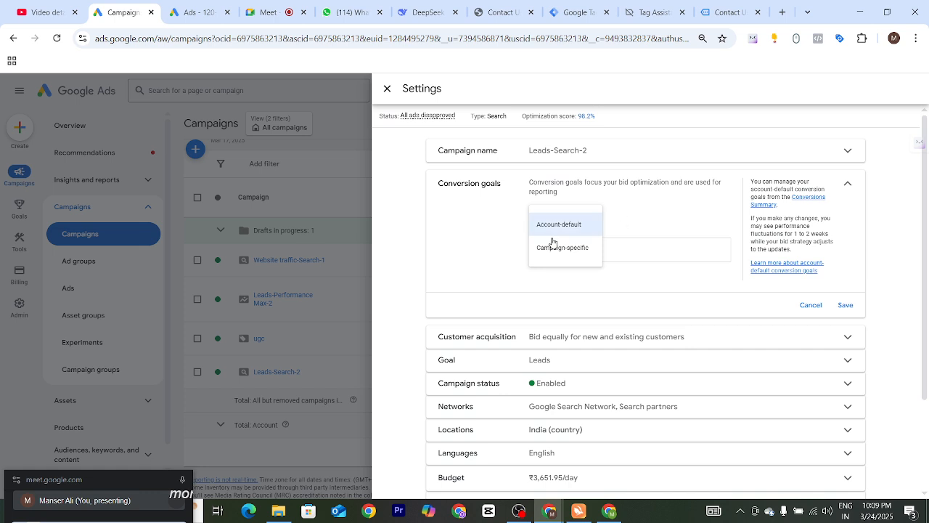
pyautogui.click(579, 268)
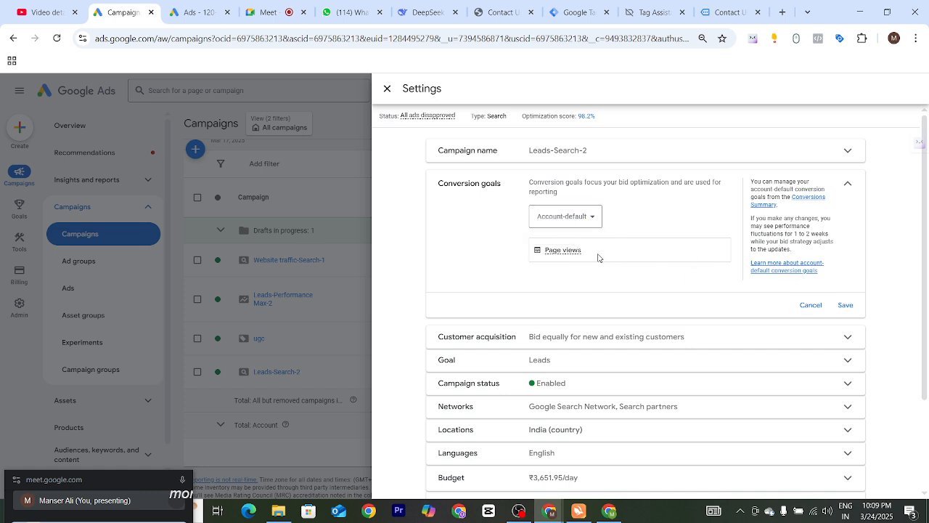
pyautogui.moveTo(548, 249)
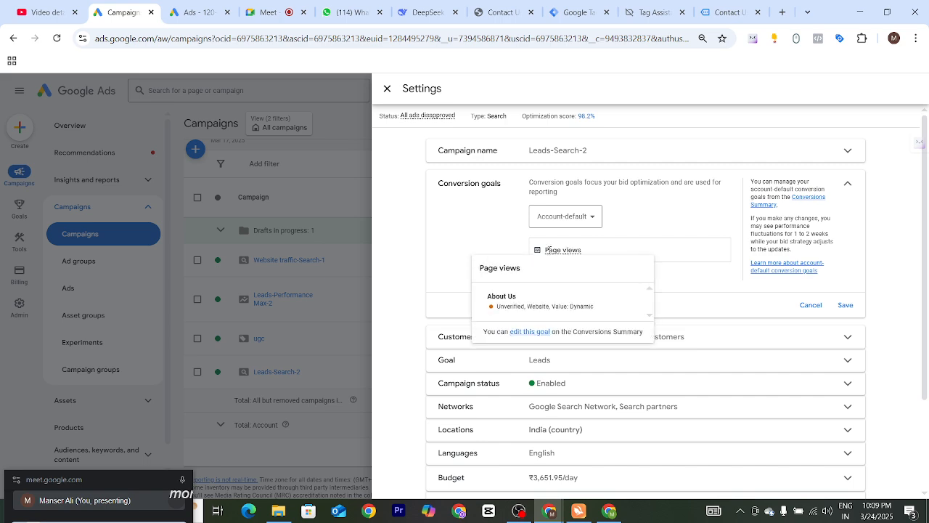
pyautogui.click(527, 332)
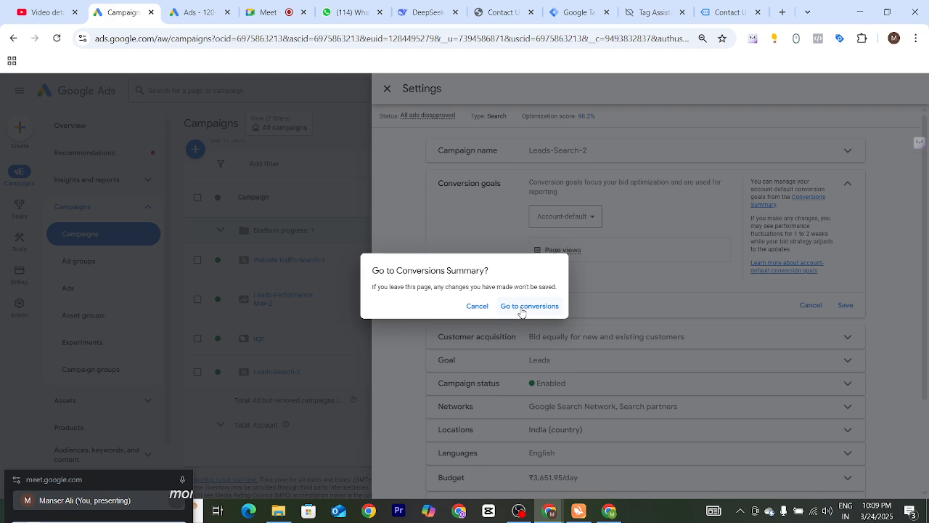
pyautogui.click(521, 311)
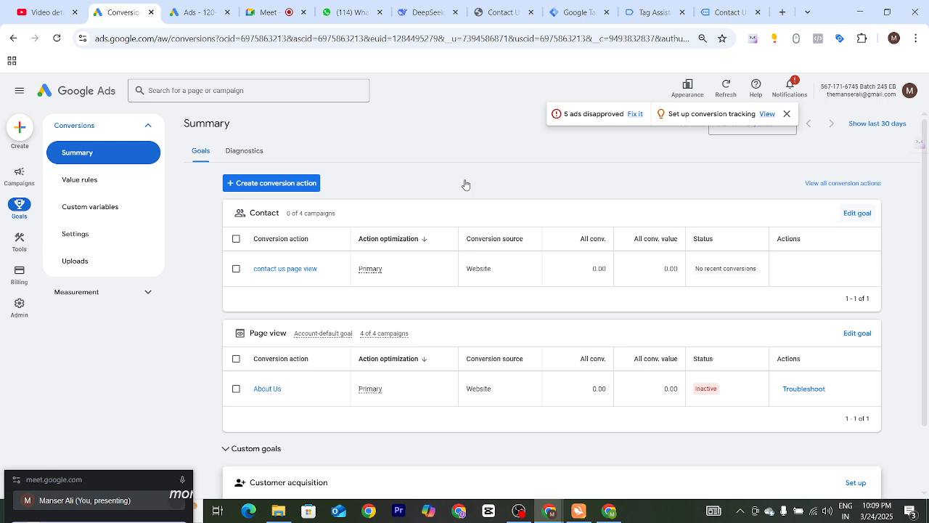
# Open the Contact goal for editing, review its account-default and action optimization settings, and exit without saving
pyautogui.click(425, 257)
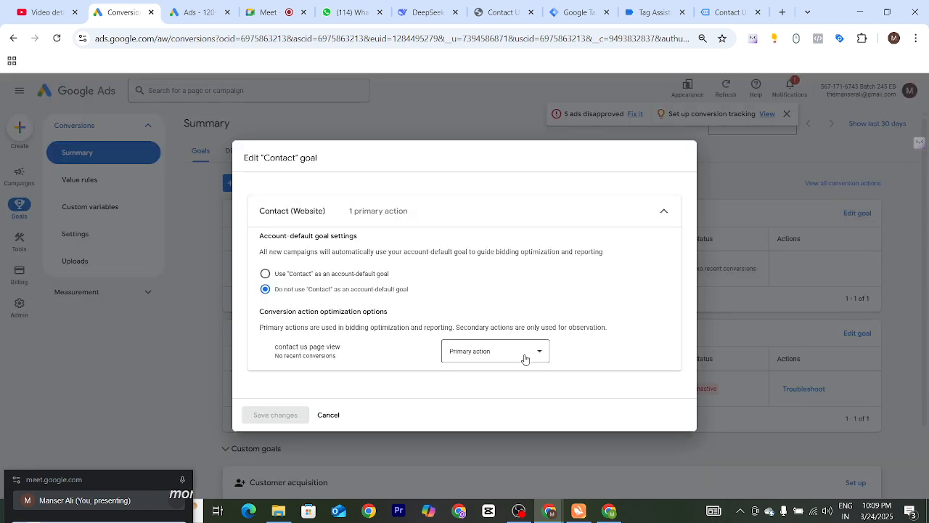
pyautogui.click(385, 212)
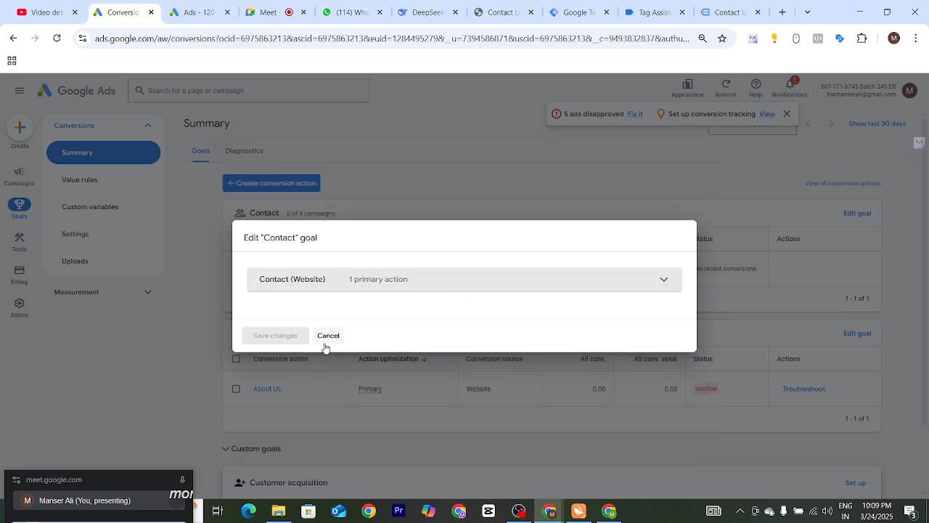
pyautogui.click(287, 282)
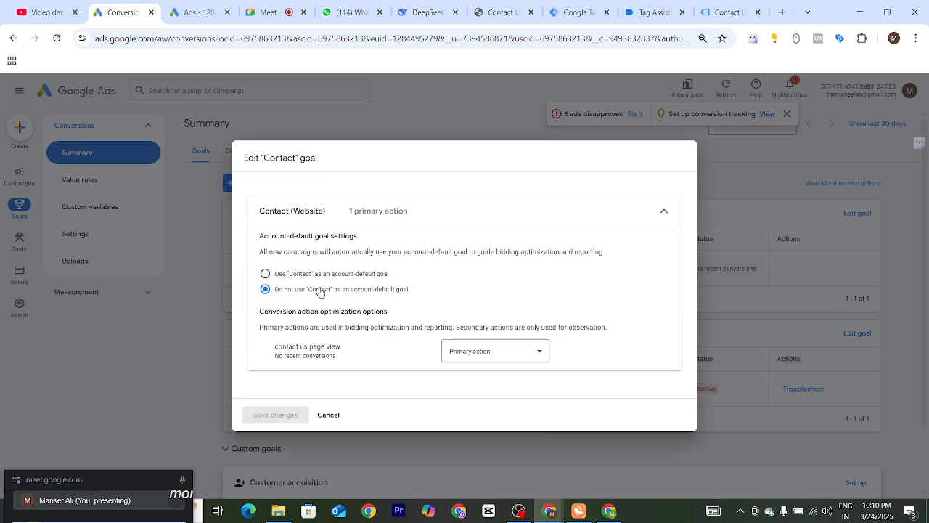
pyautogui.click(327, 414)
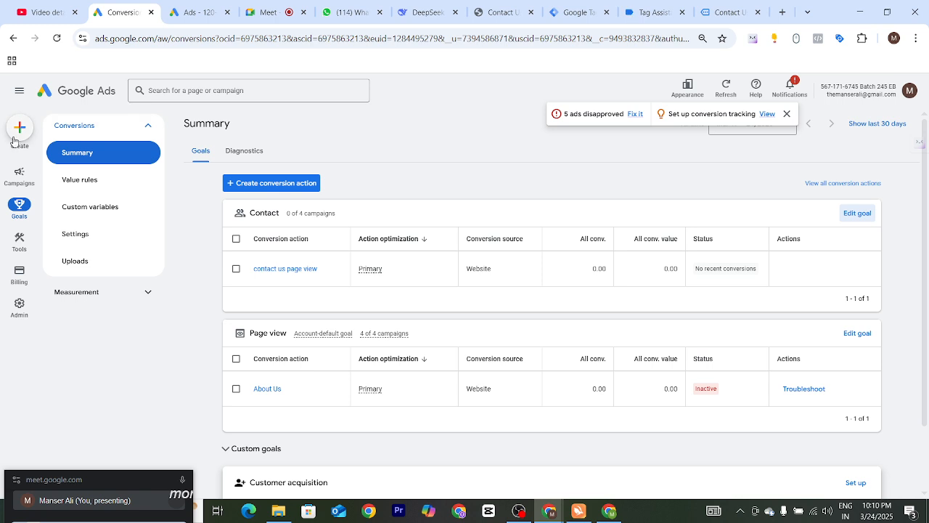
# Go to the campaigns list and open the settings of the Website traffic-Search-1 campaign
pyautogui.moveTo(33, 178)
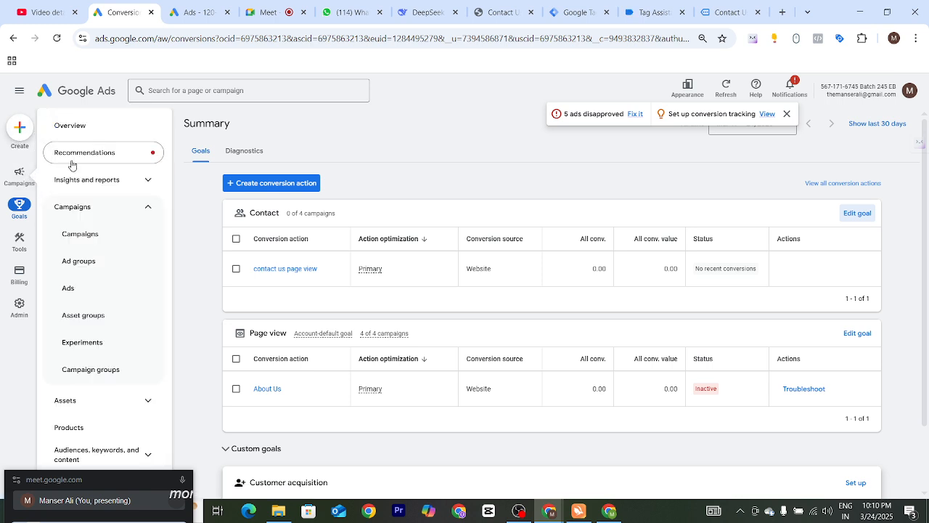
pyautogui.click(20, 177)
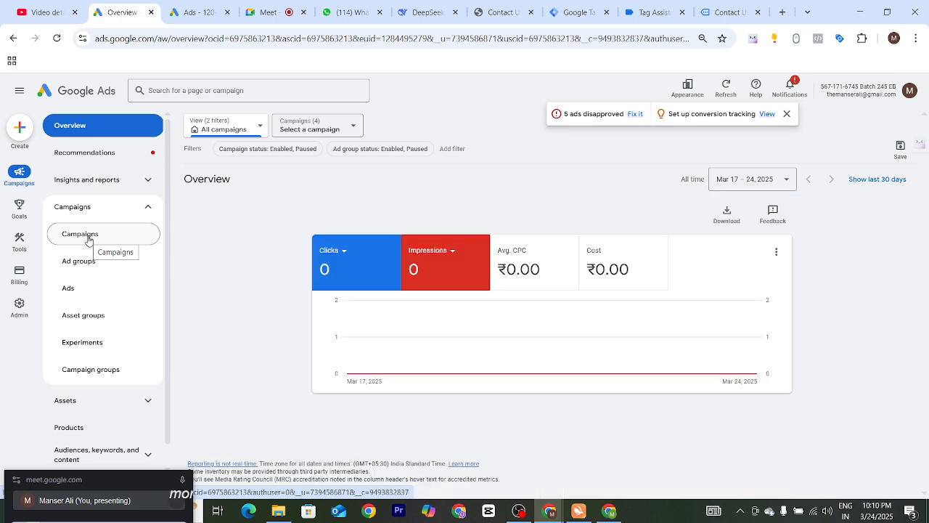
pyautogui.click(89, 240)
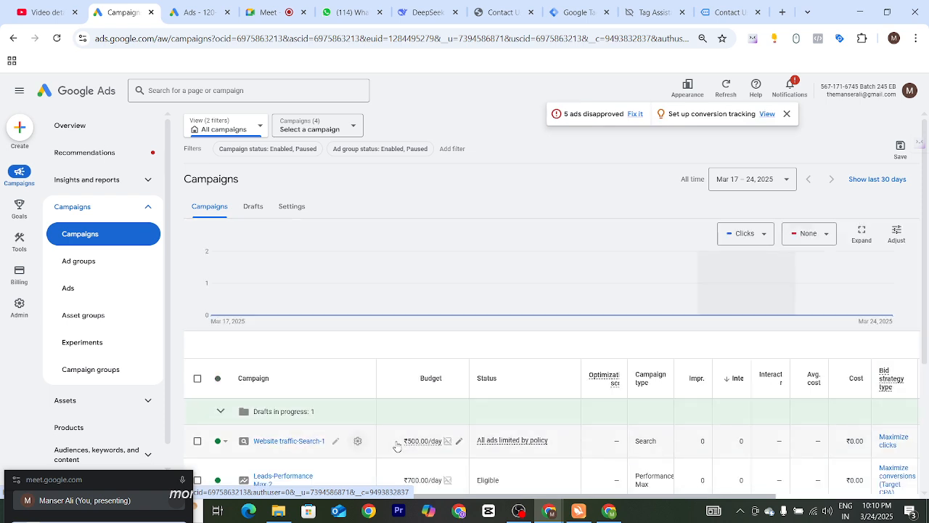
pyautogui.click(359, 442)
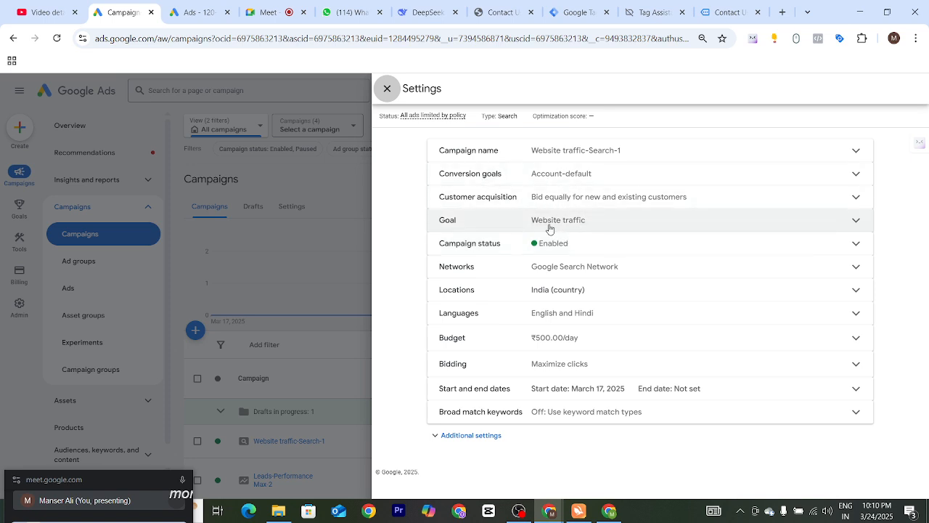
# Set the Website traffic-Search-1 campaign's conversion goals to Campaign-specific with only the Contacts goal, and save the setting
pyautogui.click(856, 175)
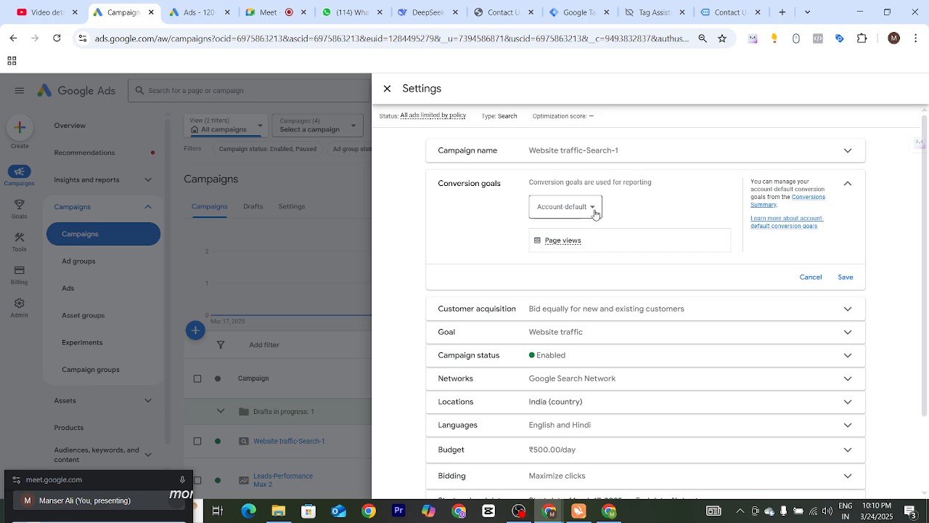
pyautogui.click(594, 211)
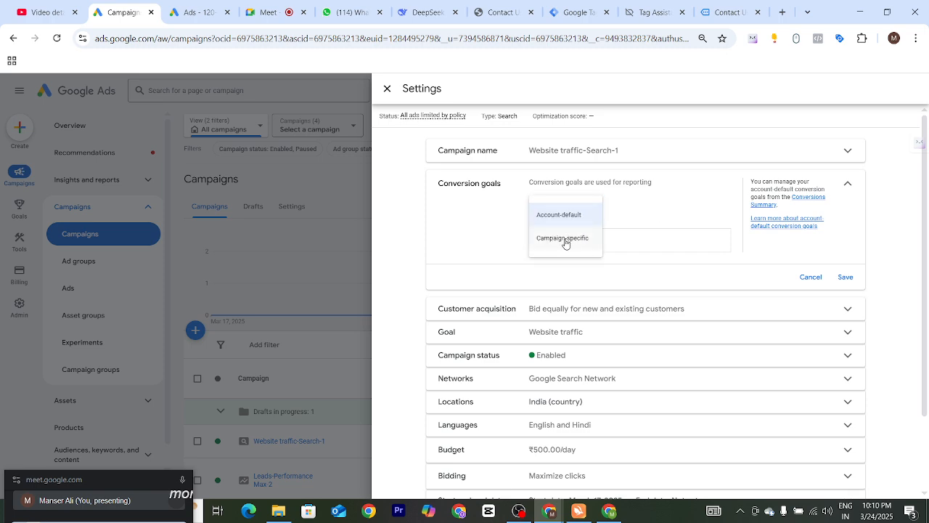
pyautogui.click(565, 240)
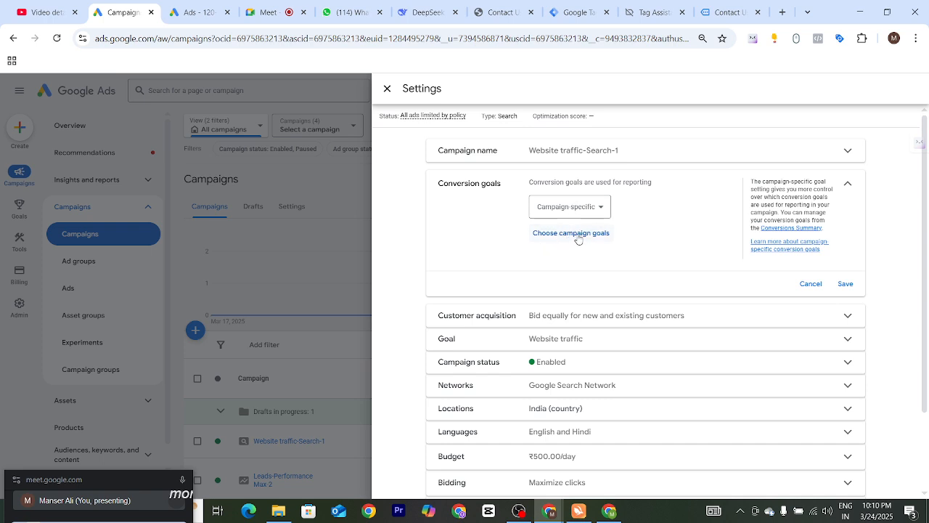
pyautogui.click(579, 240)
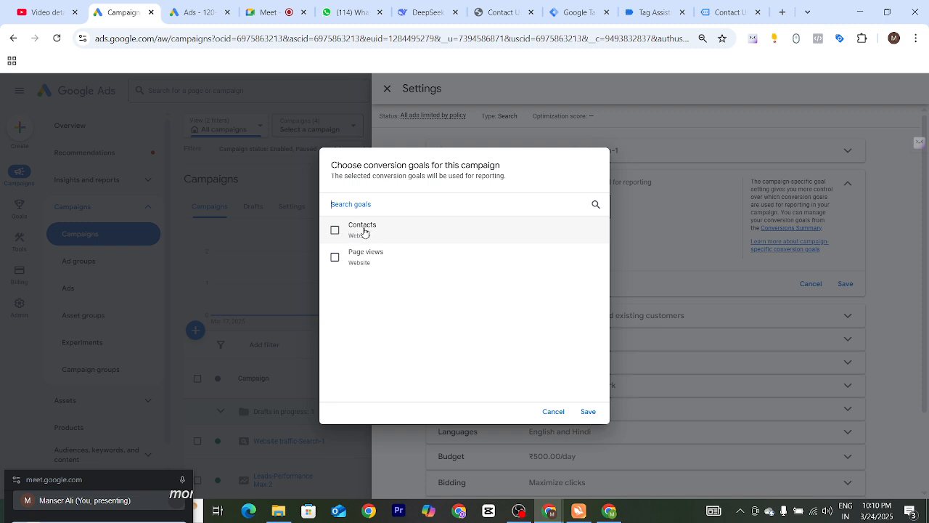
pyautogui.click(335, 230)
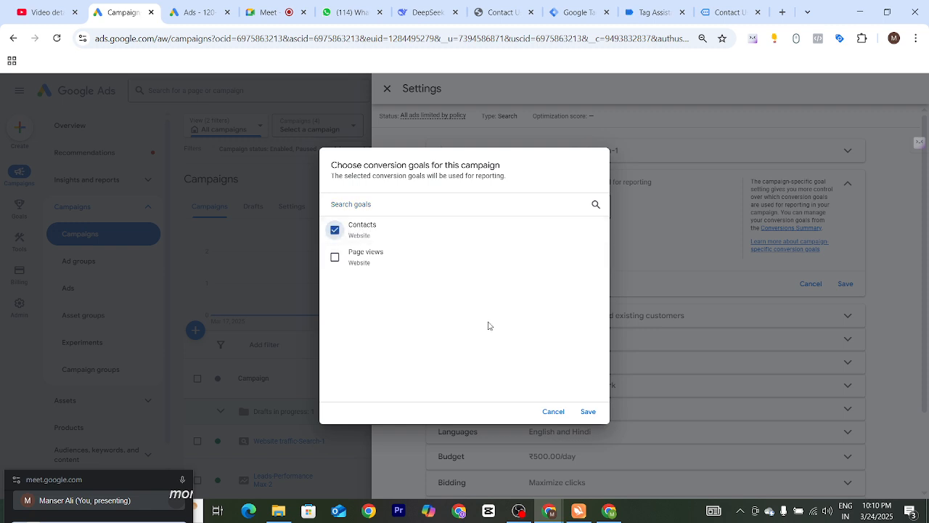
pyautogui.click(587, 410)
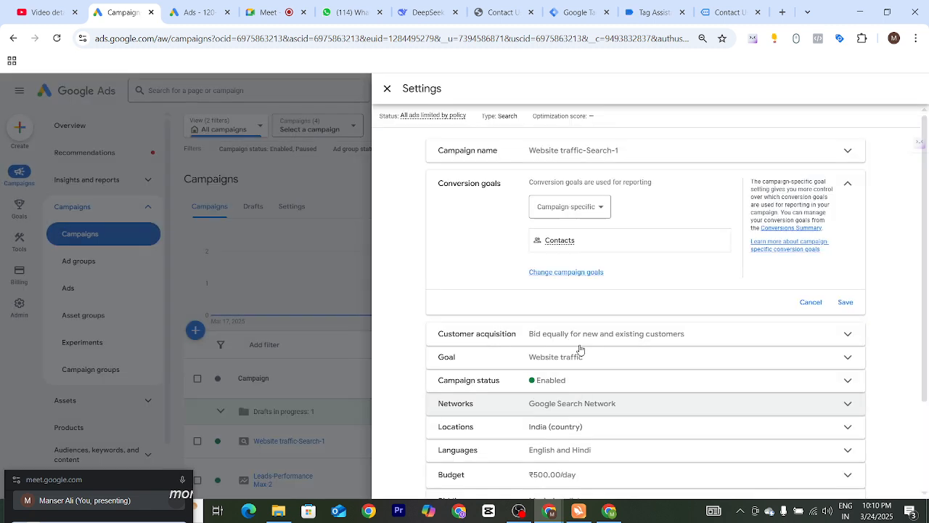
pyautogui.click(844, 302)
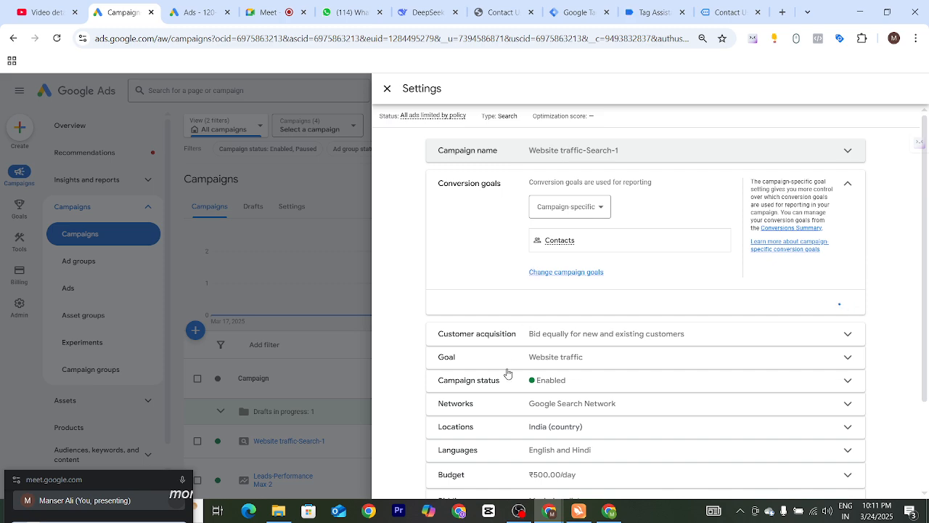
pyautogui.click(517, 512)
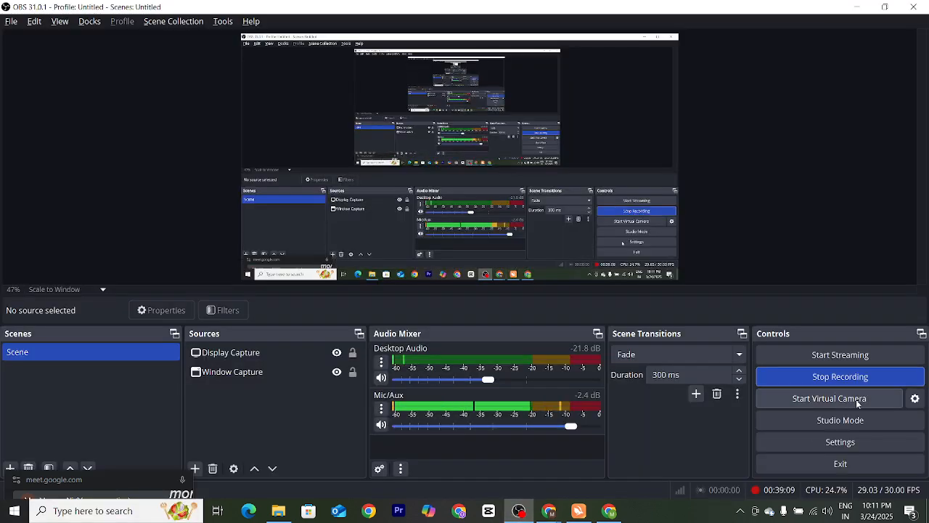